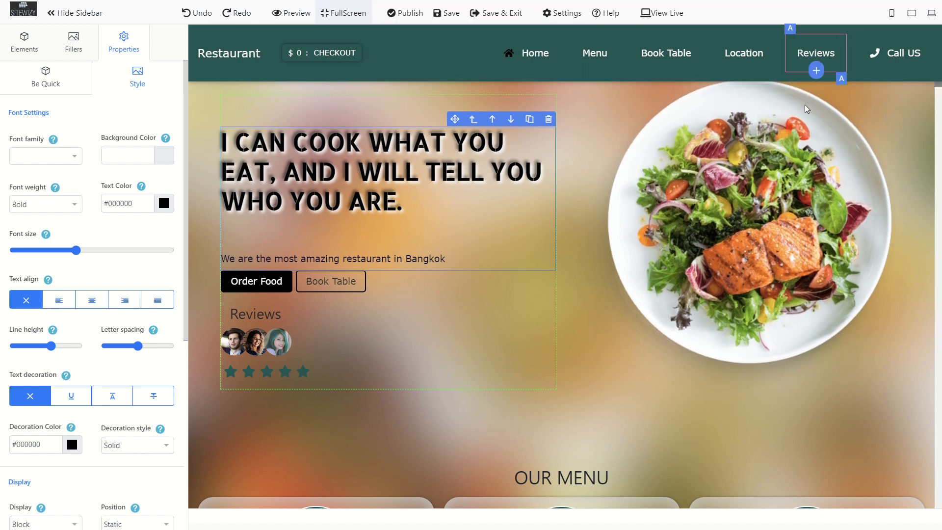
Look through the available elements and fillers, and the quick and style properties of the main heading.
click(31, 49)
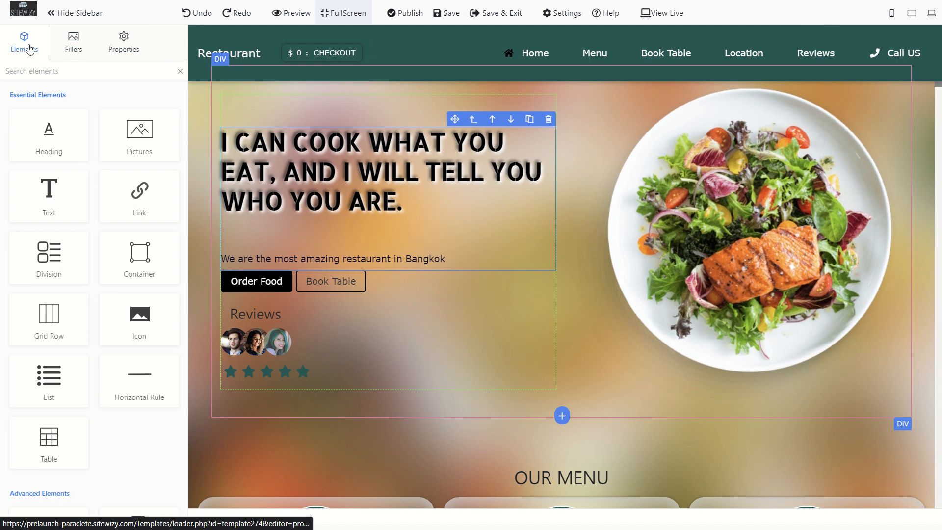
click(73, 50)
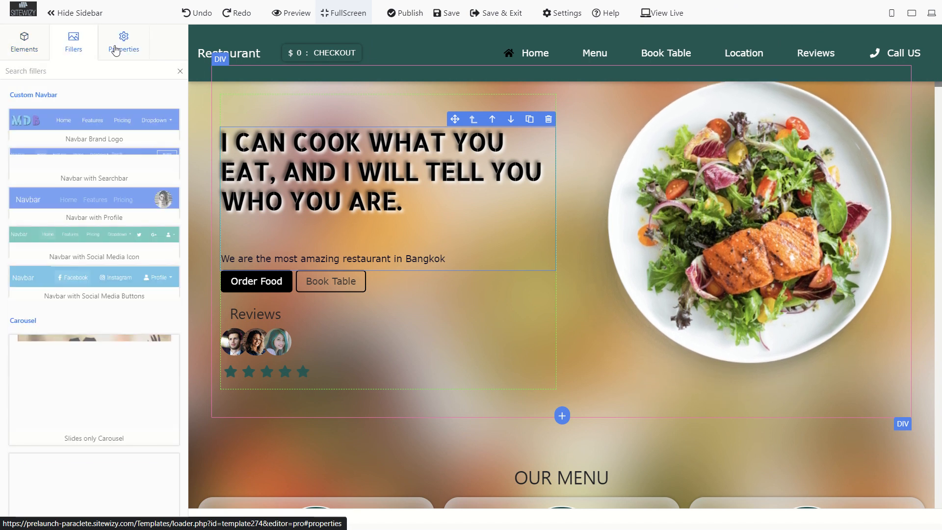
click(123, 49)
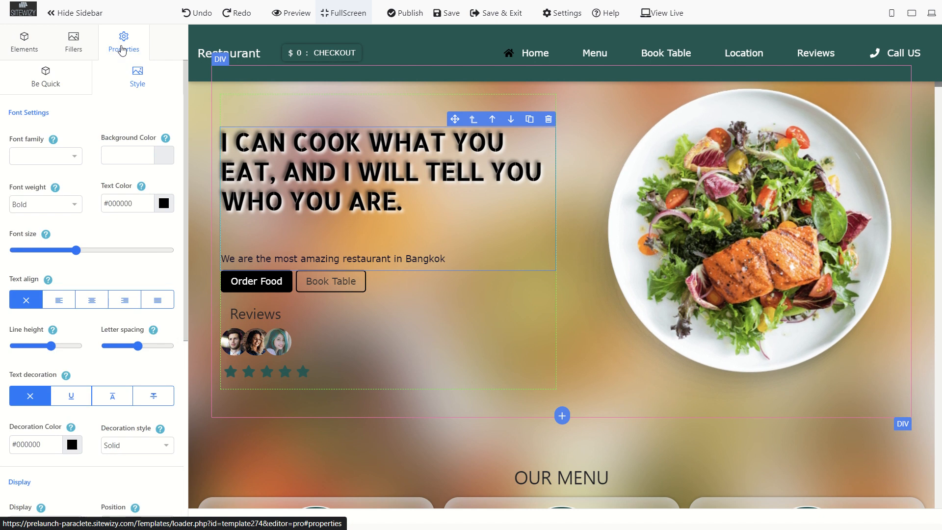
click(57, 82)
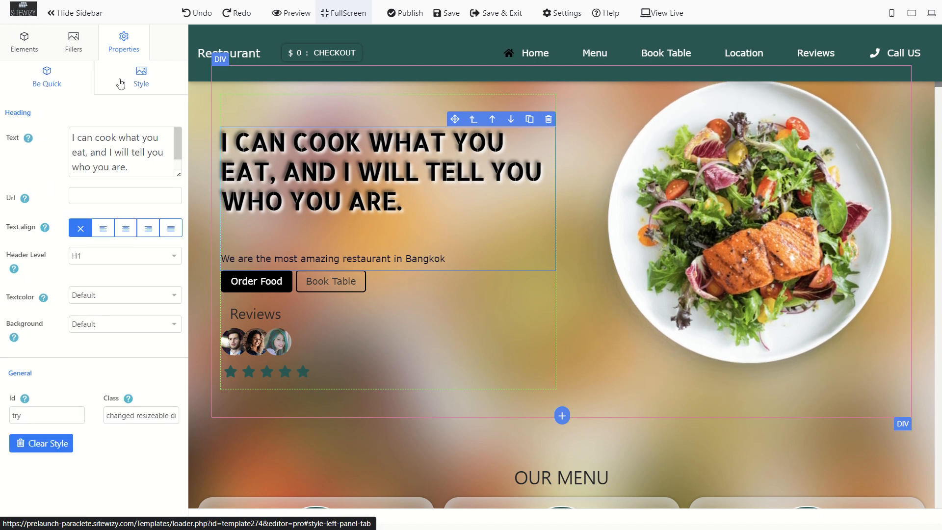
click(103, 81)
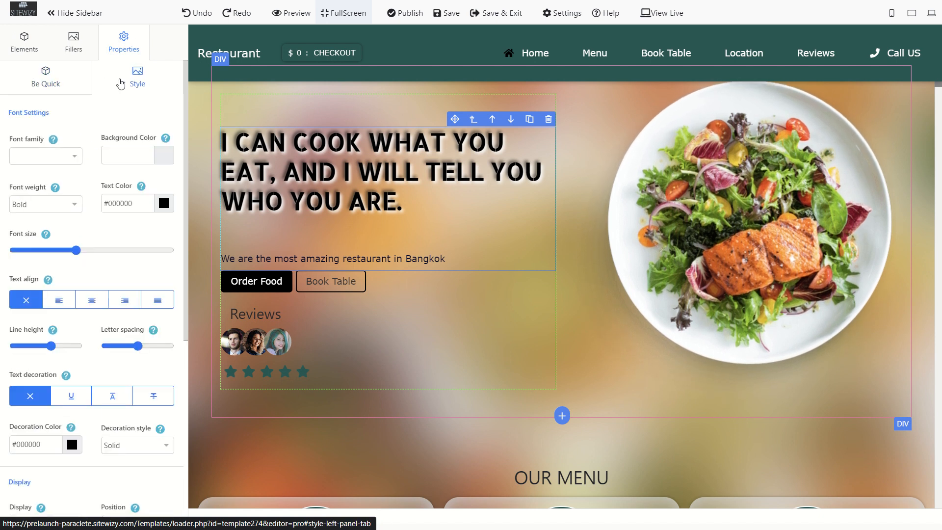
click(37, 46)
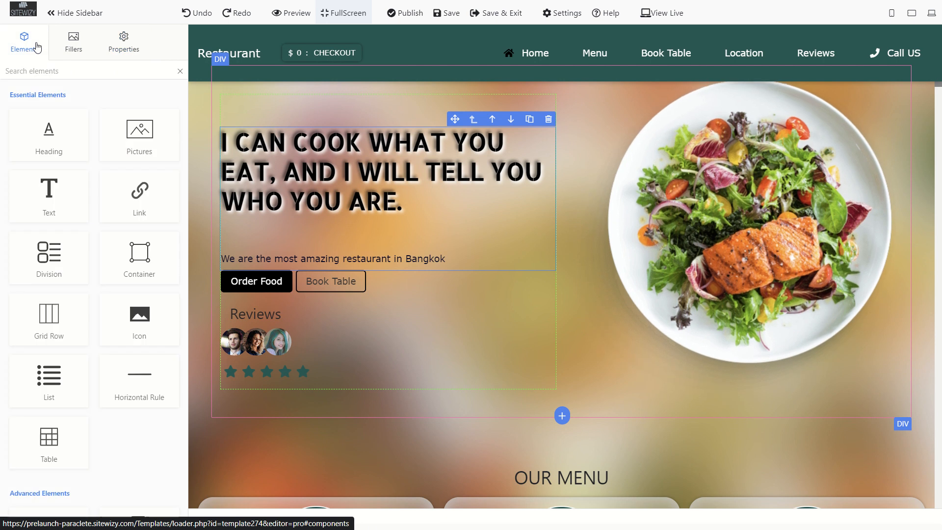
Collapse and restore the sidebar, and look through the element library down to the Smart Plugins.
click(71, 16)
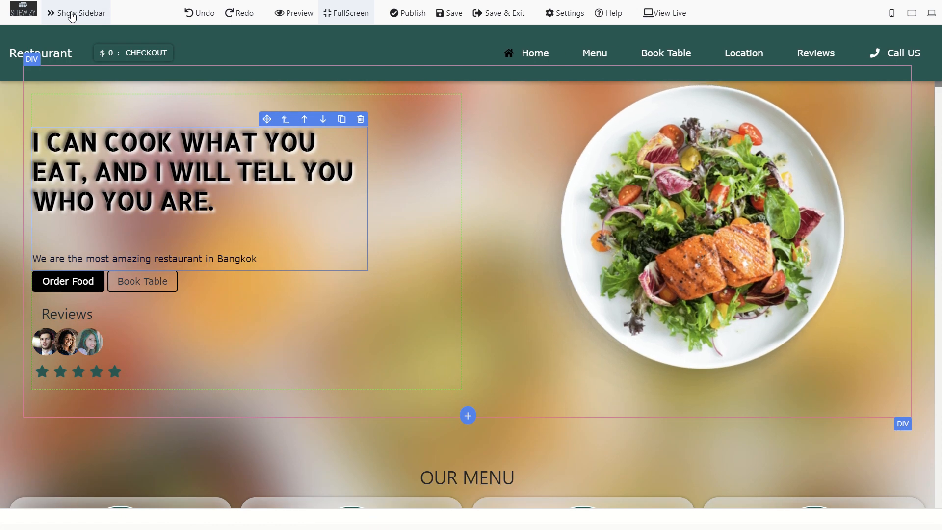
click(71, 15)
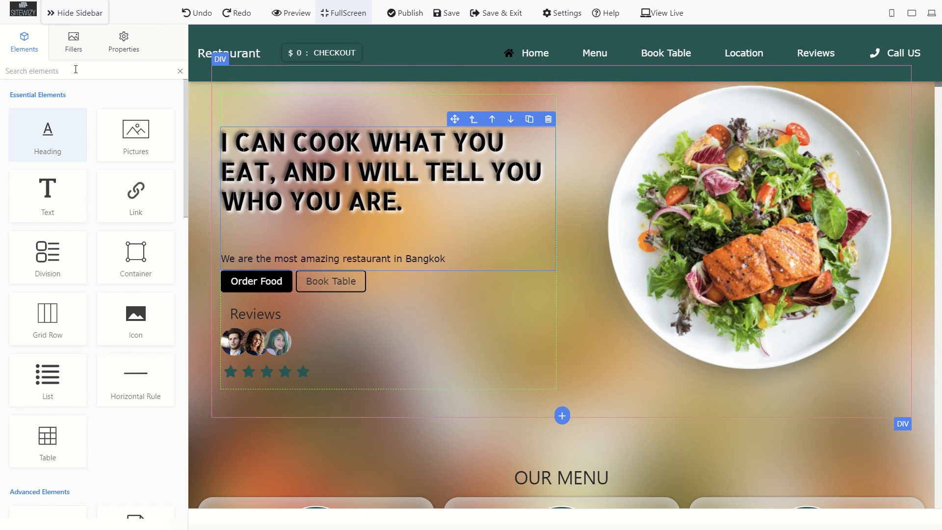
scroll(71, 170, down, 20)
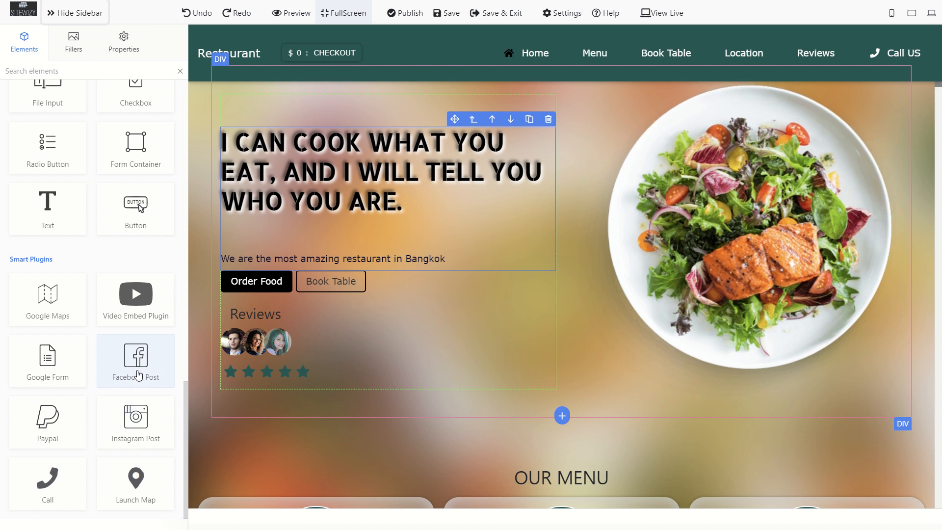
scroll(134, 393, up, 1)
scroll(139, 375, down, 1)
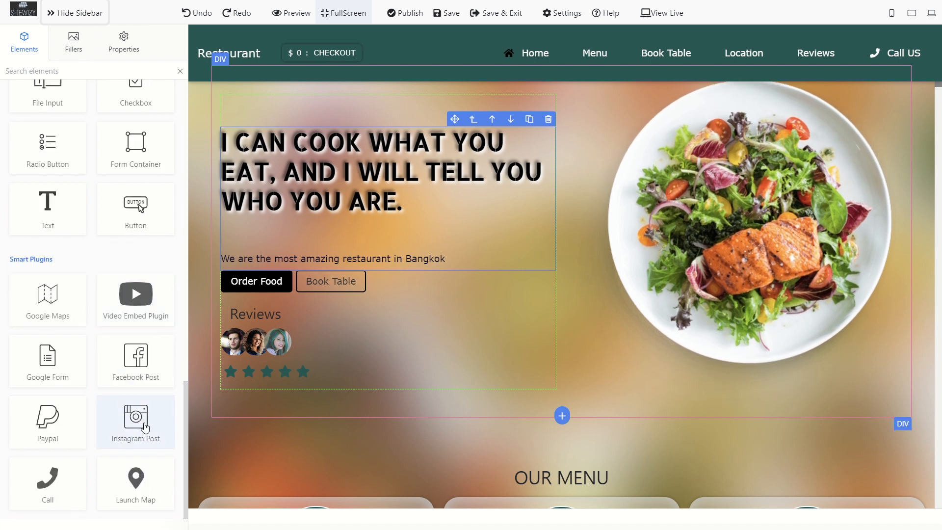
scroll(121, 373, up, 15)
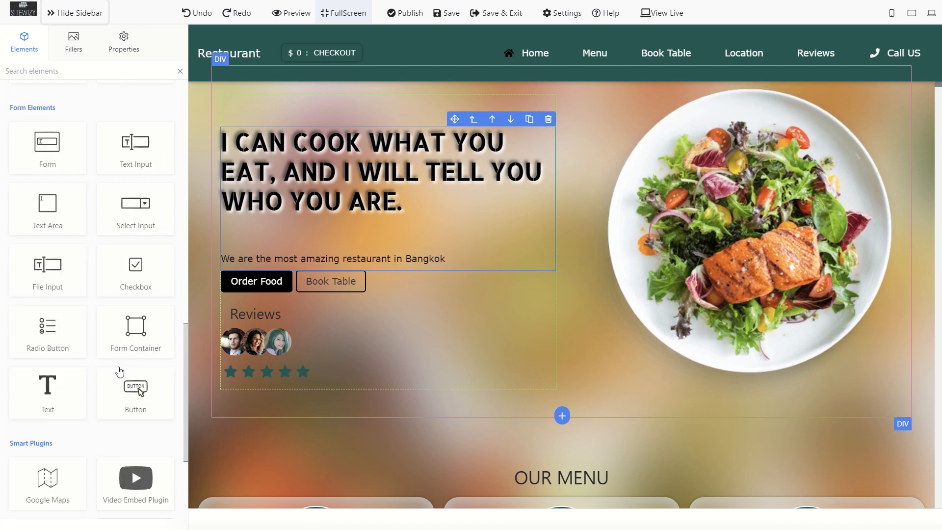
scroll(119, 372, up, 5)
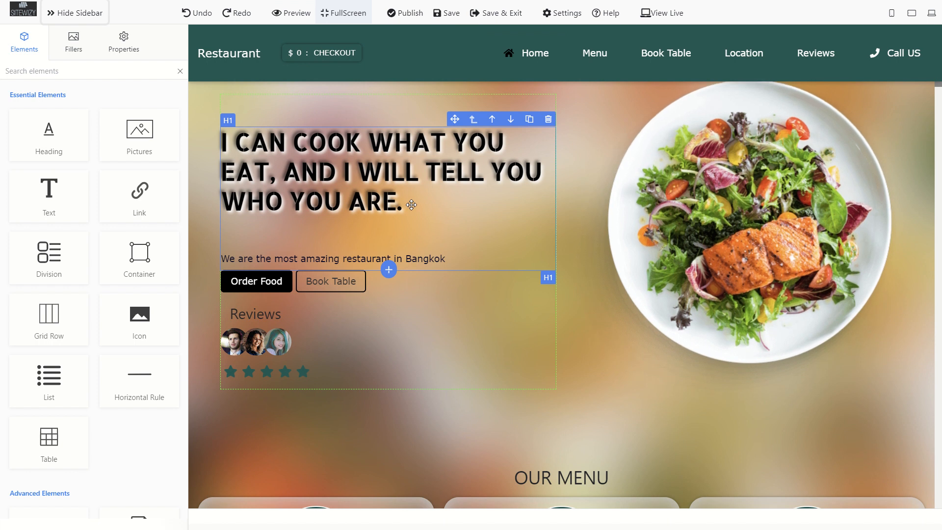
Open the main heading's text for inline editing, and select the Reviews heading to view its style properties.
double_click(411, 205)
click(388, 202)
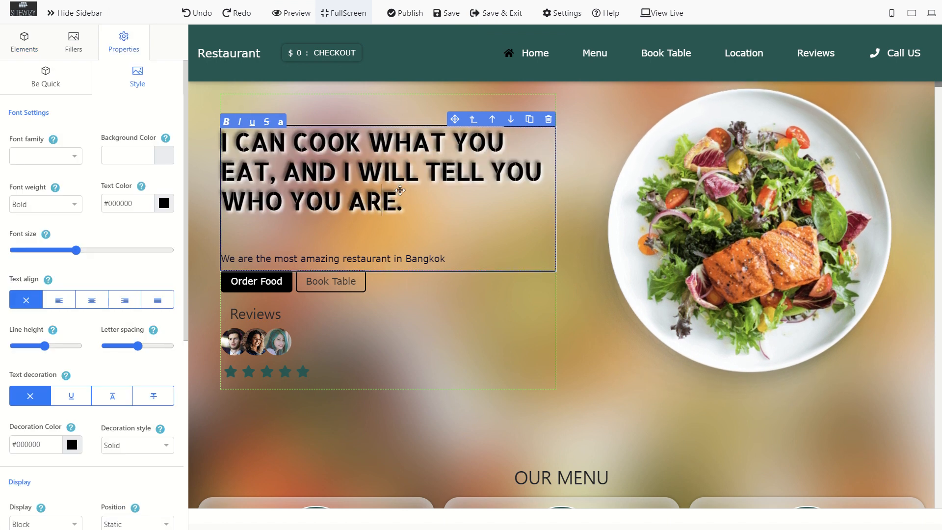
click(399, 196)
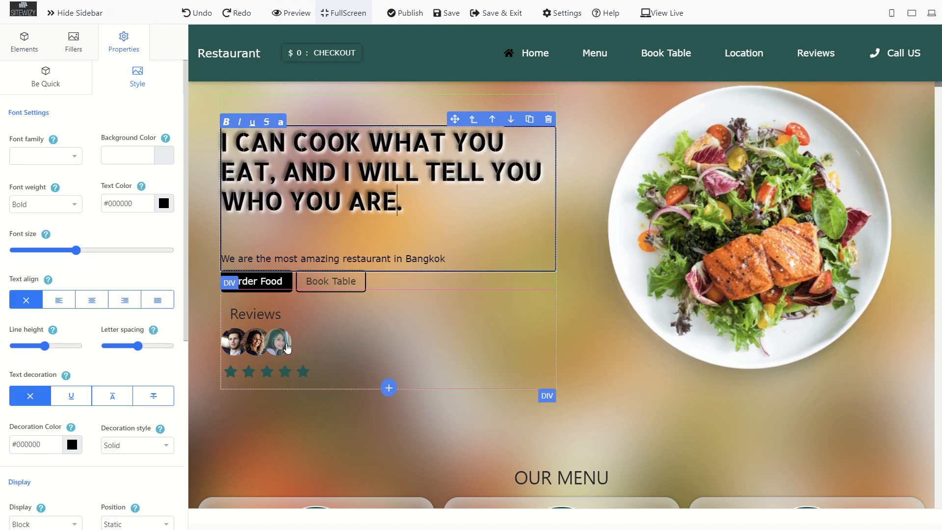
click(287, 314)
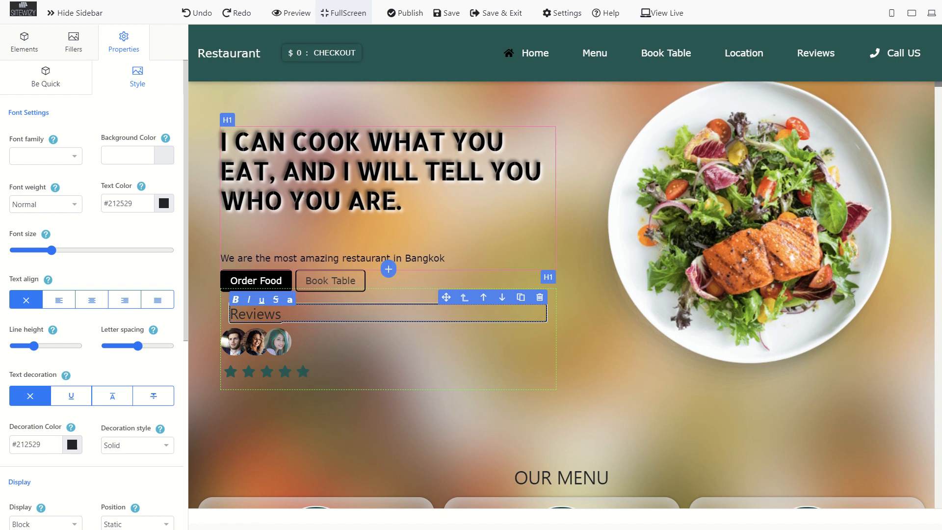
Preview the restaurant page, return to editing and show the sidebar again.
click(288, 19)
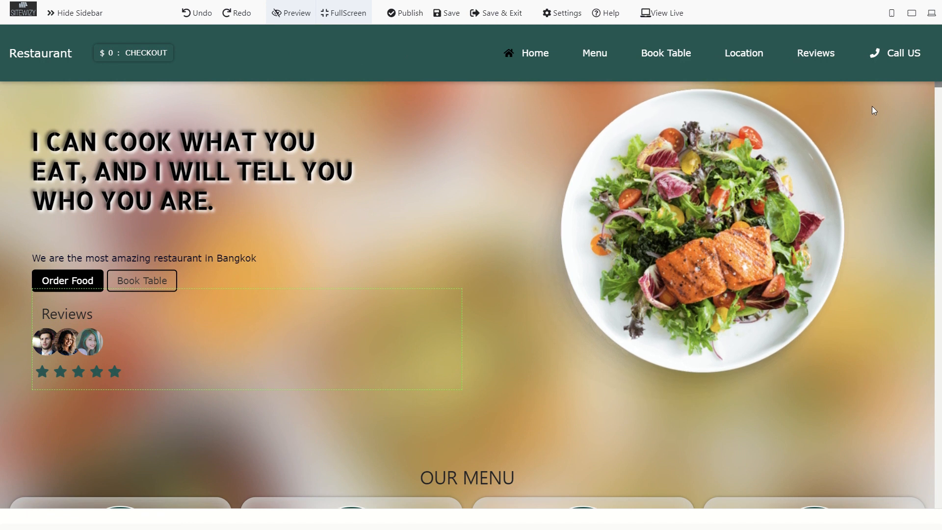
click(287, 15)
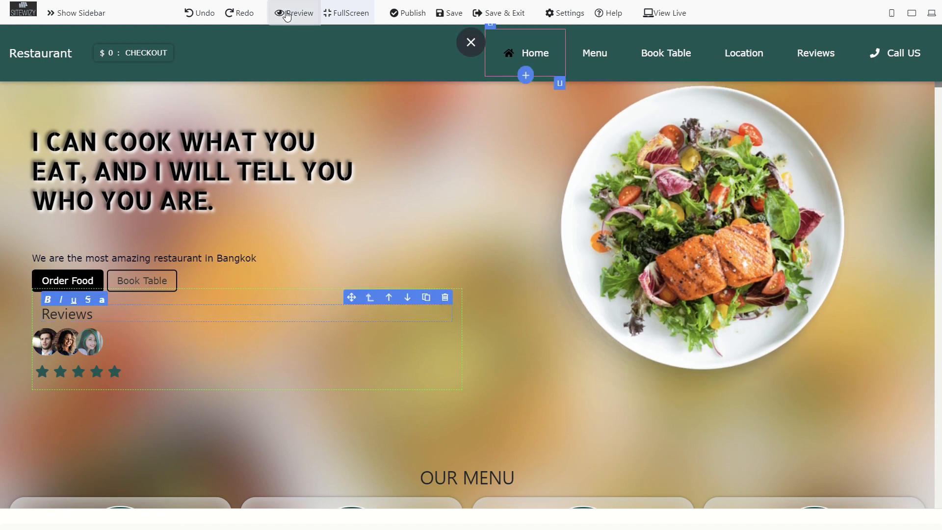
click(96, 14)
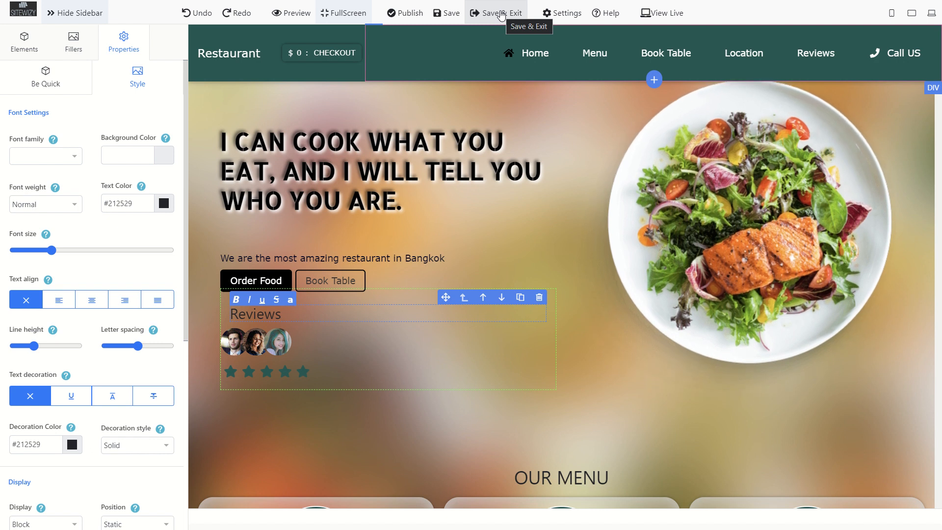
Open the editor settings and examine the SEO fields for title tag, description, keywords and author.
click(565, 14)
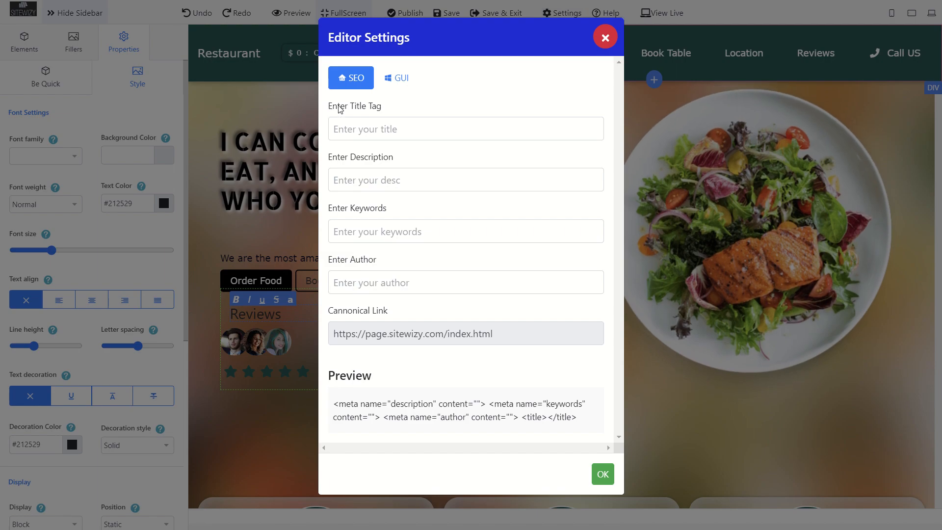
drag(328, 105, 388, 109)
drag(328, 158, 400, 162)
drag(329, 209, 393, 211)
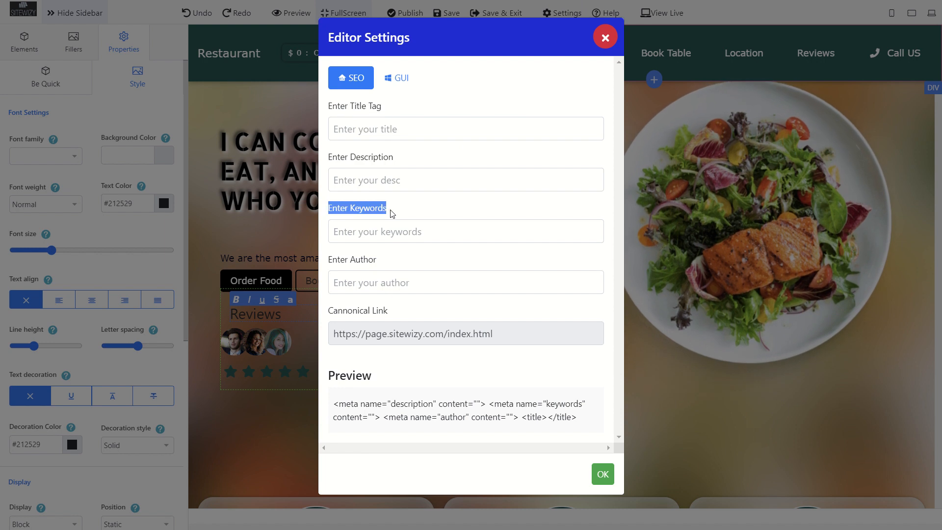
drag(328, 260, 383, 267)
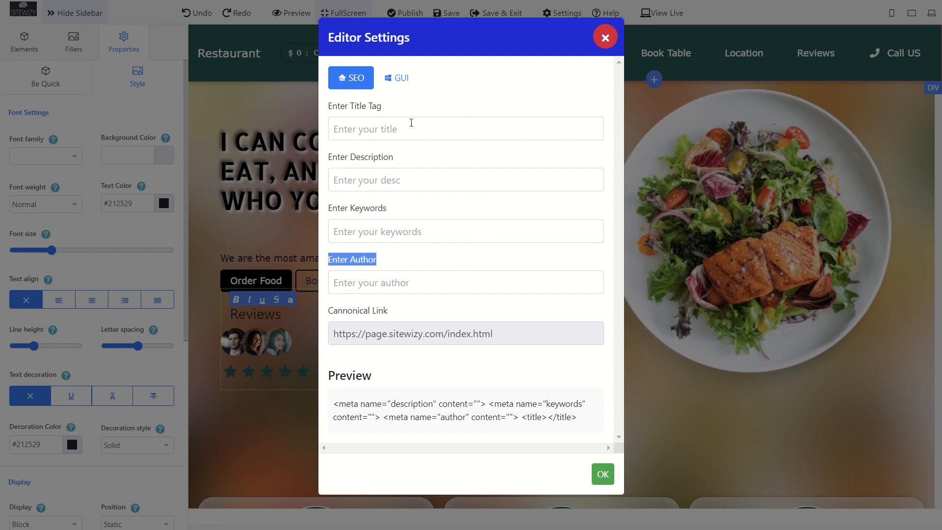
drag(350, 107, 376, 107)
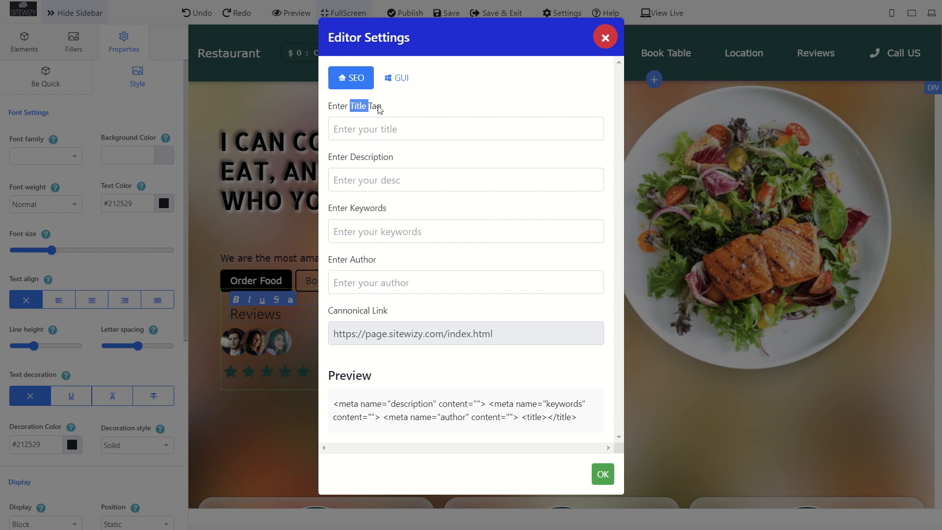
drag(350, 160, 391, 162)
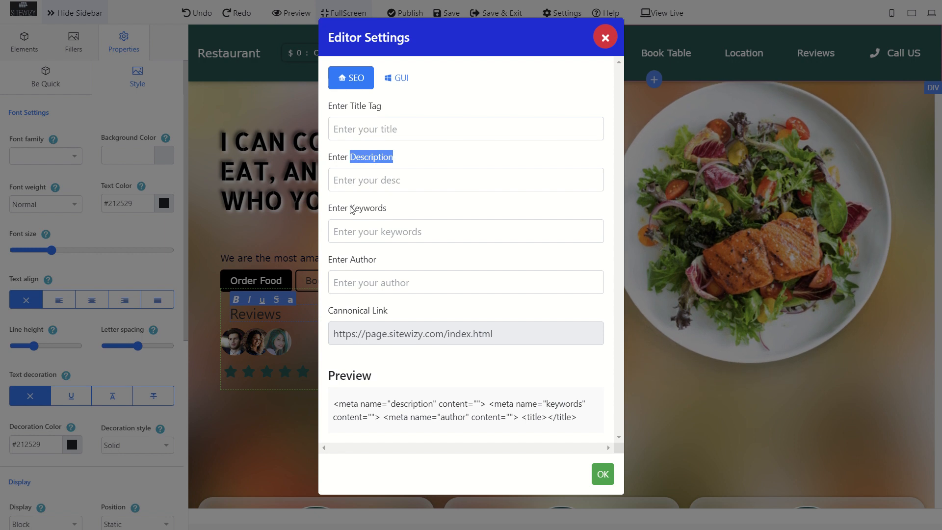
drag(350, 205, 387, 208)
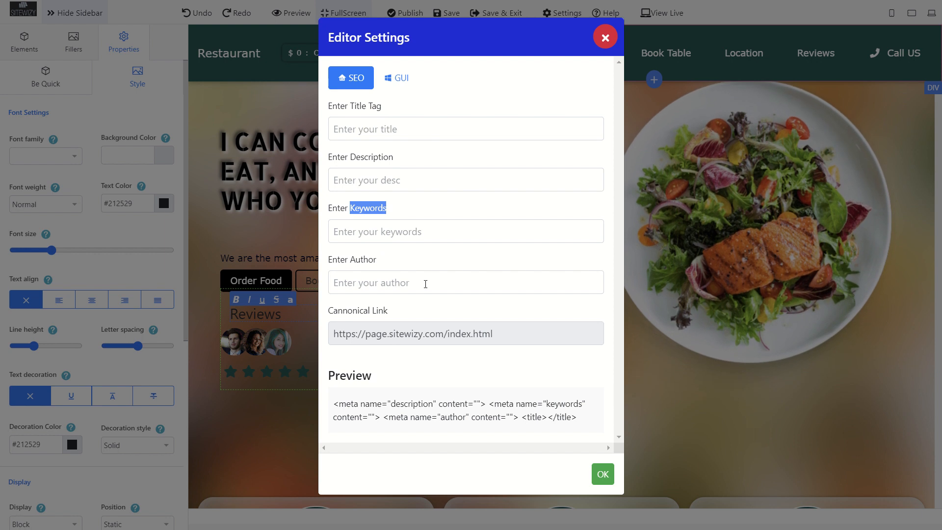
Turn Autosave and gridlines on and back off in the GUI settings, and close the editor settings.
click(400, 86)
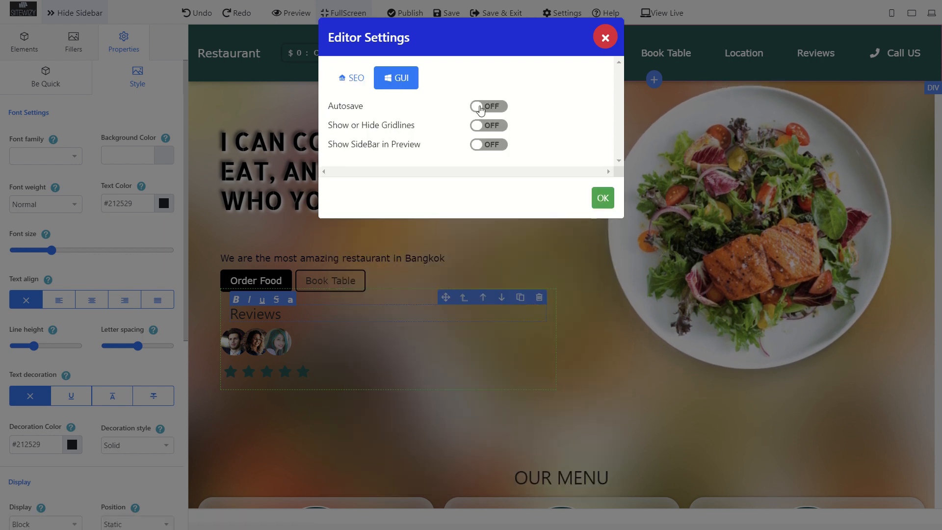
click(481, 108)
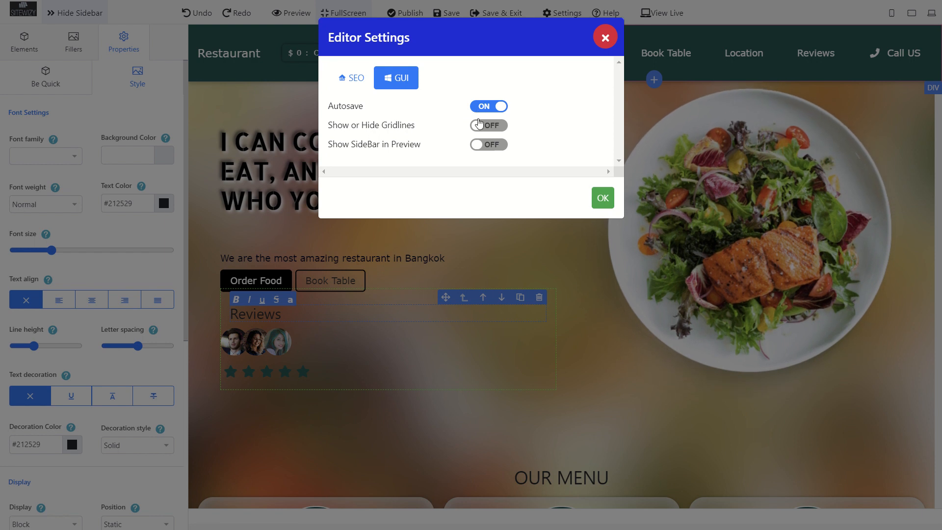
click(488, 128)
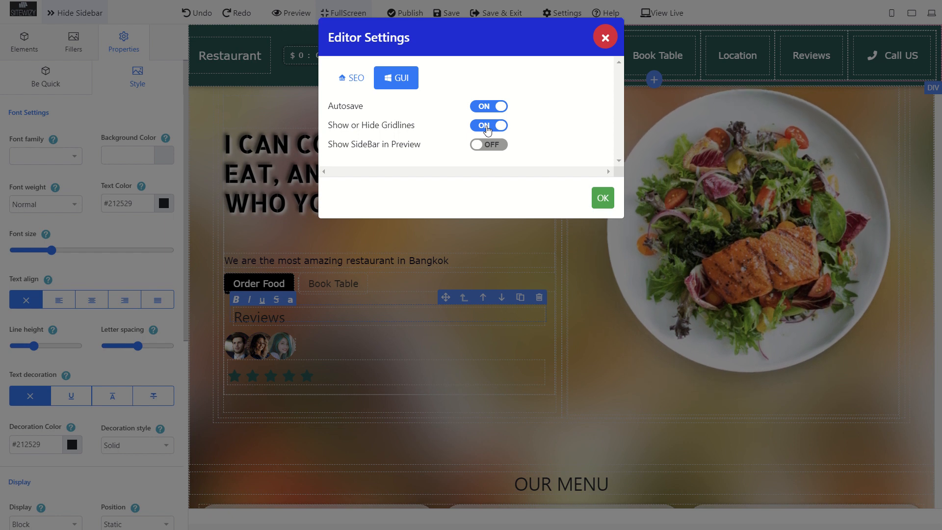
click(487, 127)
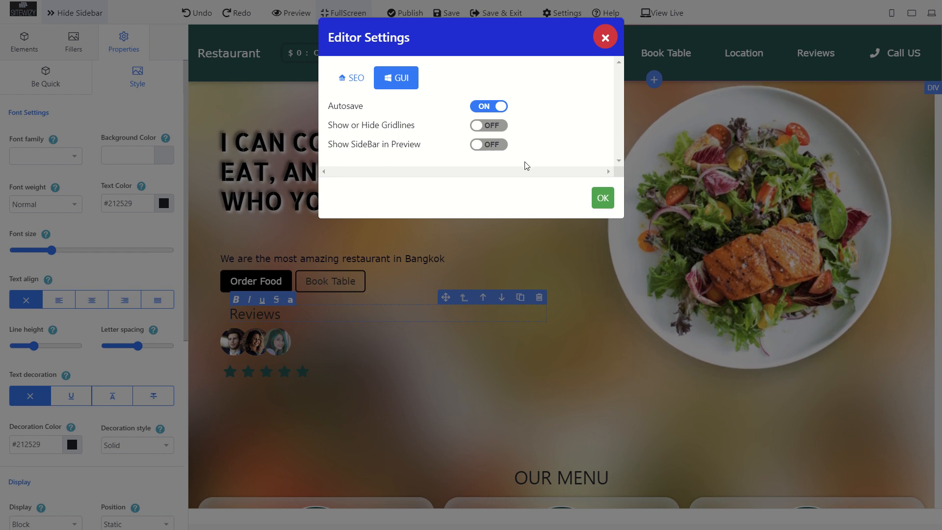
click(488, 108)
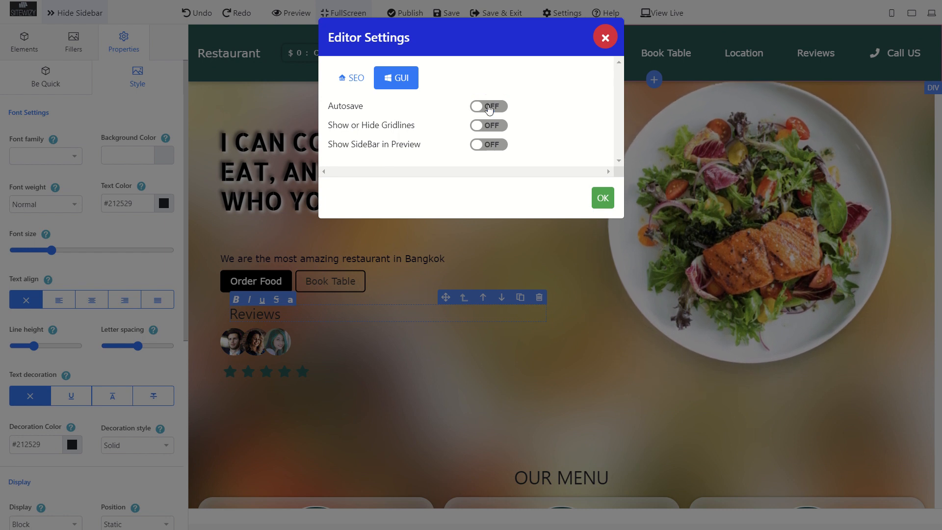
click(363, 81)
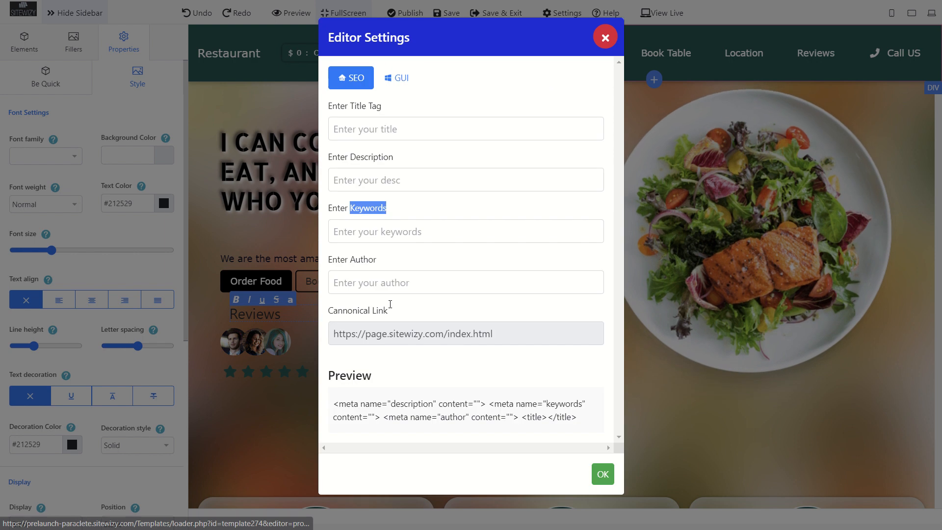
click(604, 38)
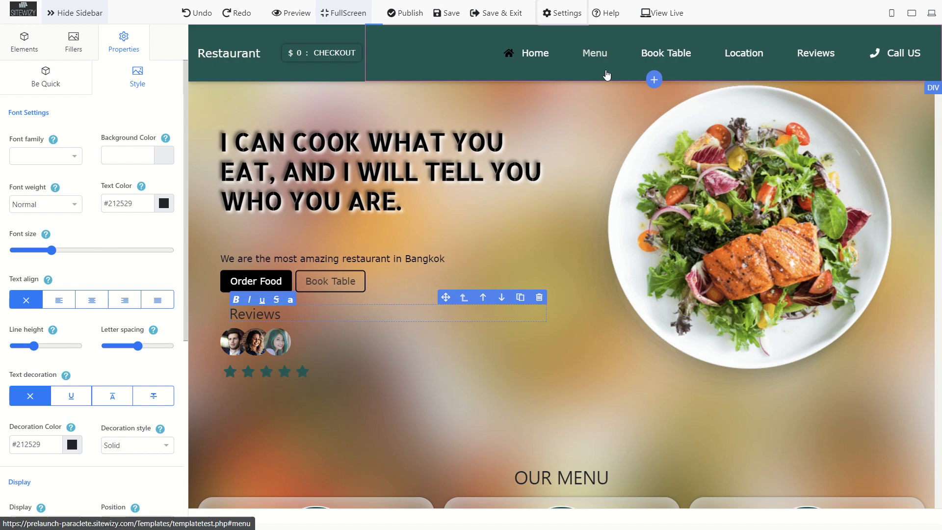
View the help options for shortcuts and the walkthrough, and close the help dialog.
click(607, 13)
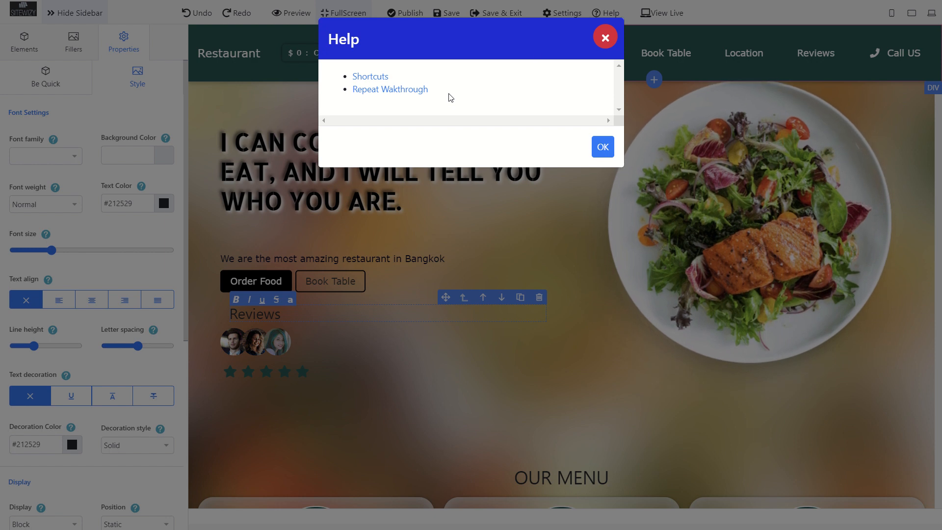
click(604, 39)
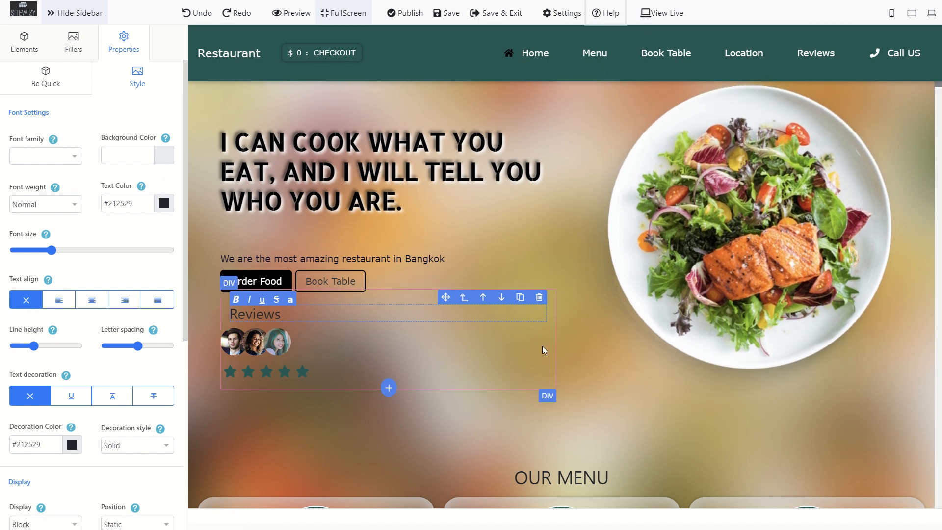
Look through the restaurant page from the hero section to the cart and About us sections and return to its beginning.
scroll(542, 346, down, 7)
scroll(543, 346, down, 20)
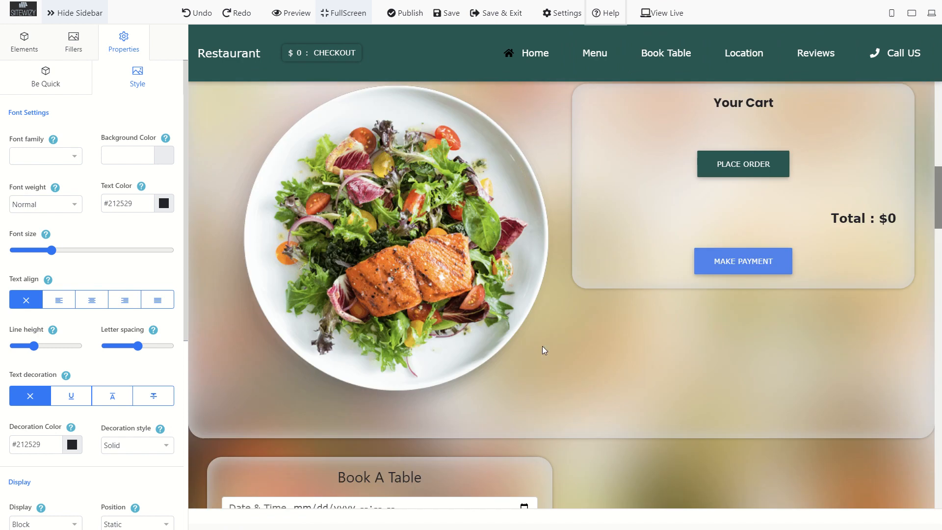
scroll(542, 346, down, 12)
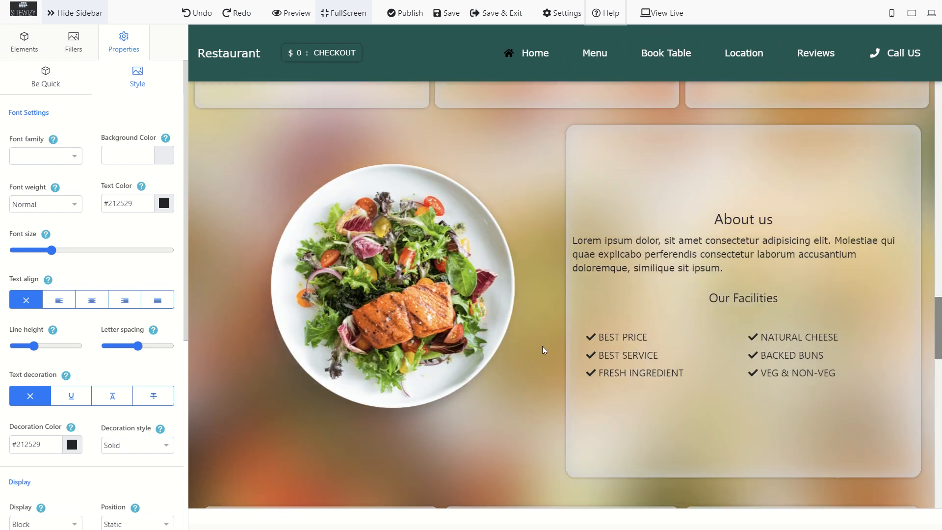
scroll(543, 346, up, 10)
scroll(542, 346, up, 20)
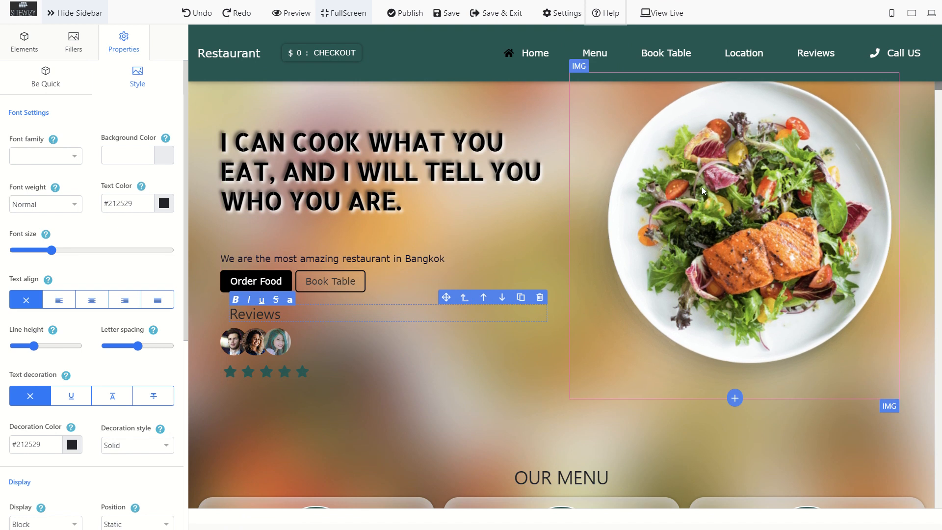
scroll(317, 277, down, 5)
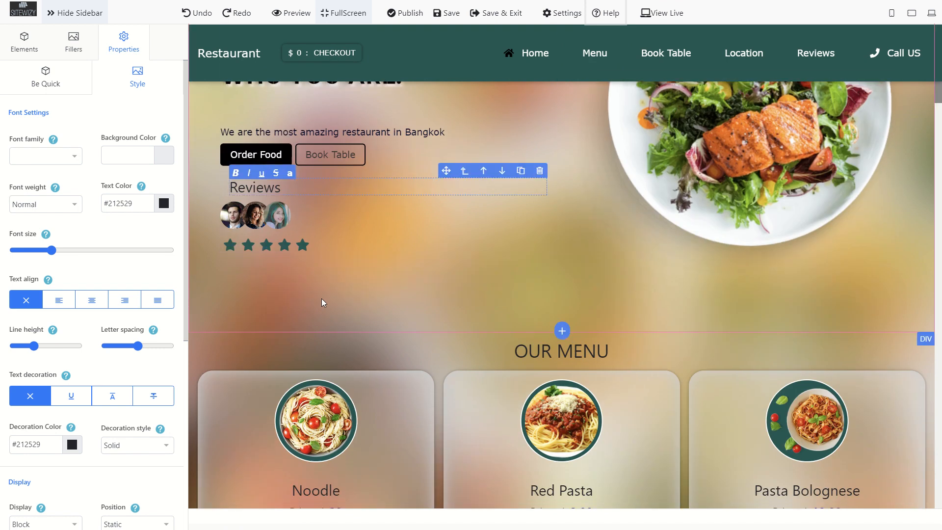
scroll(634, 198, up, 5)
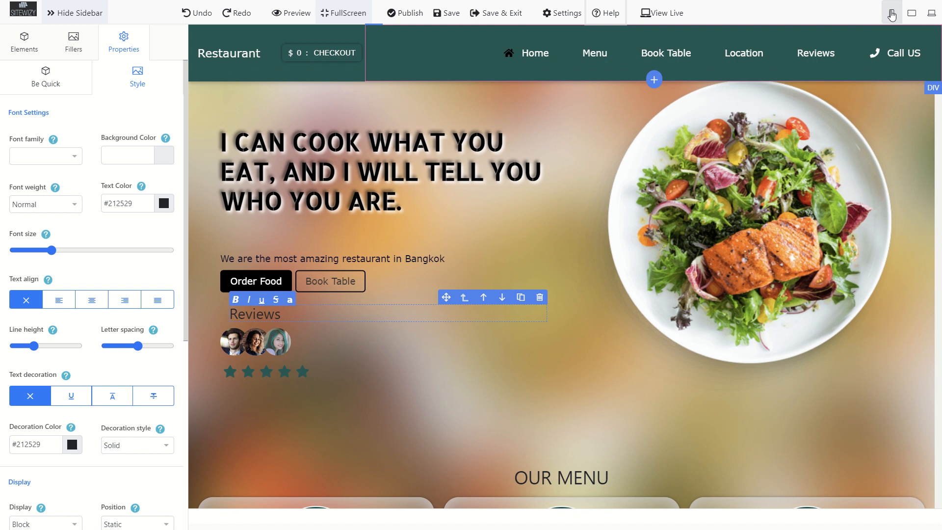
View the page in the mobile, tablet and desktop layouts, and show the list of available elements.
click(891, 15)
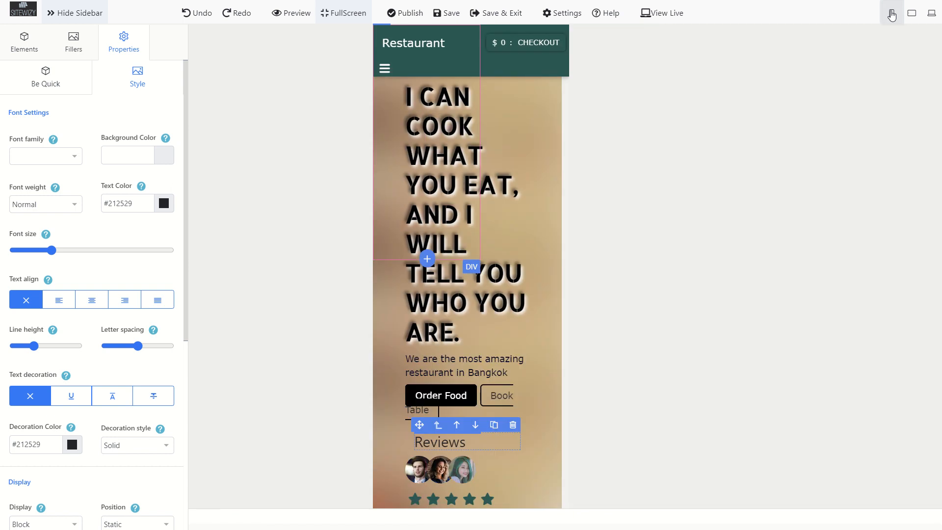
click(59, 7)
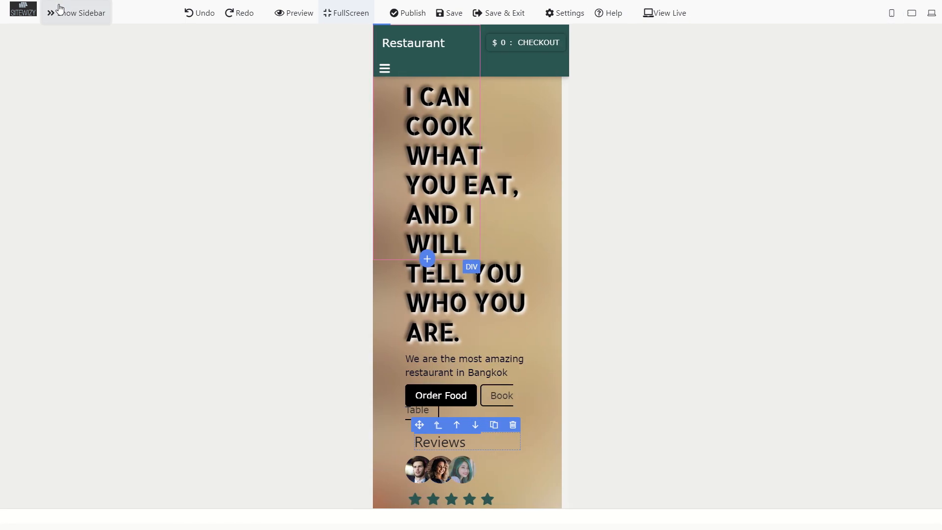
click(60, 10)
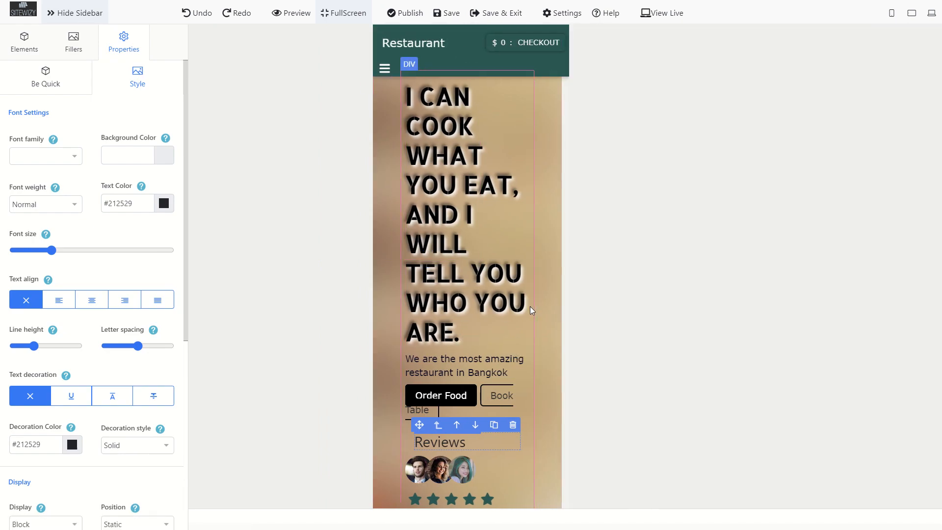
click(907, 14)
click(930, 15)
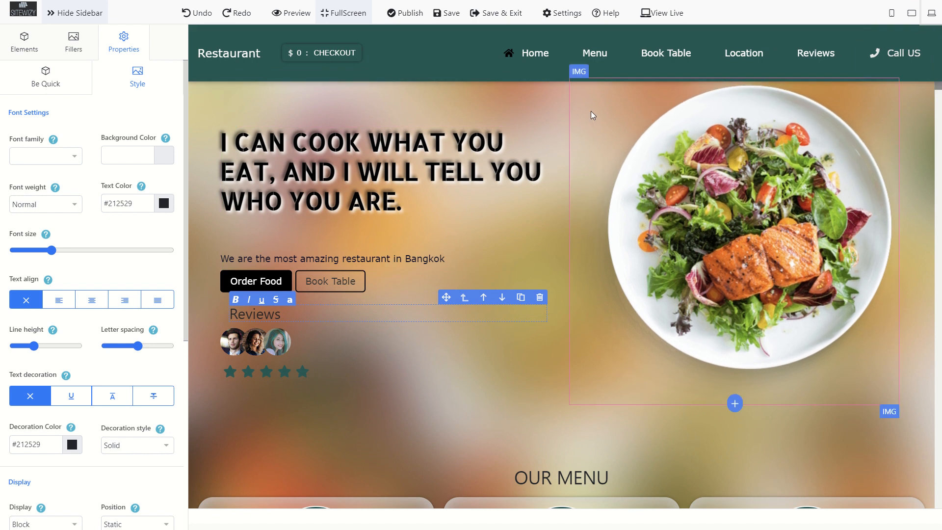
click(24, 49)
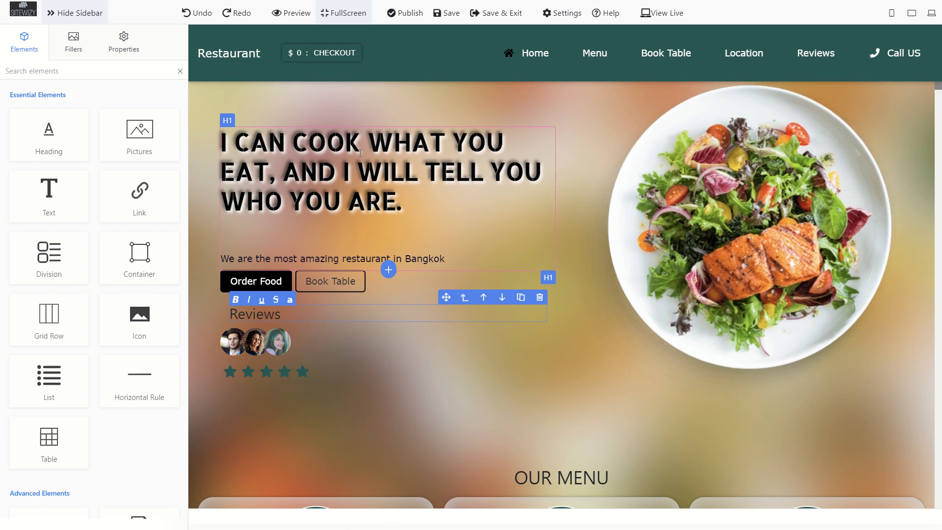
Select the hero heading "I can cook what you eat, and I will tell you who you are." and move it slightly higher.
click(399, 205)
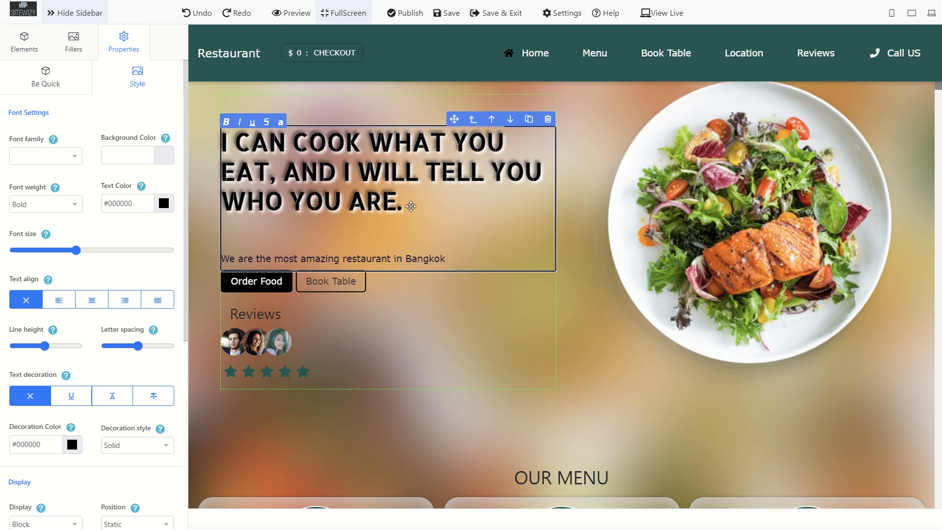
key(shift+Up)
key(shift+Up)
key(shift+Up)
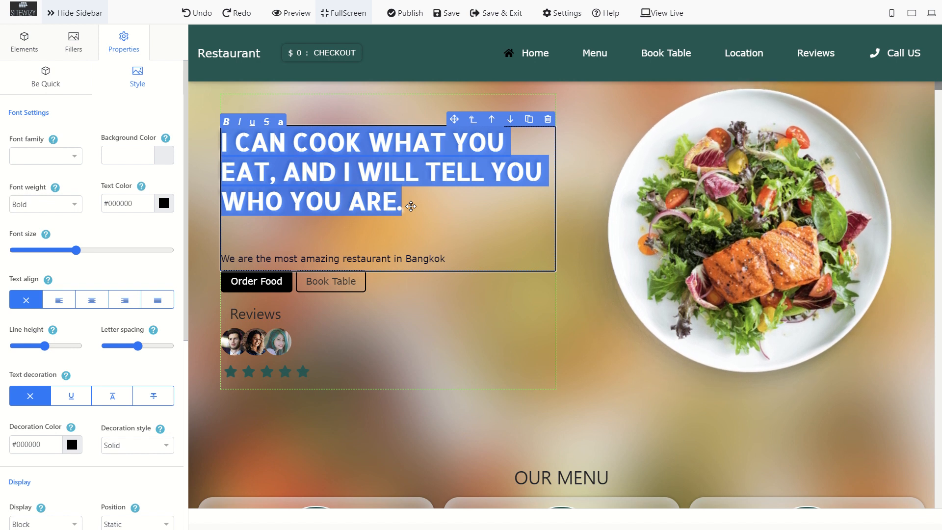
click(412, 206)
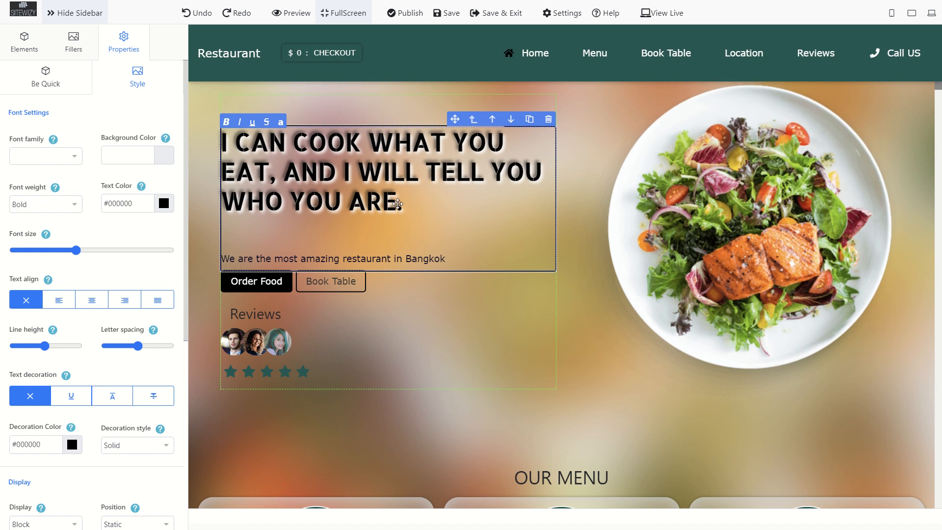
key(shift+Up)
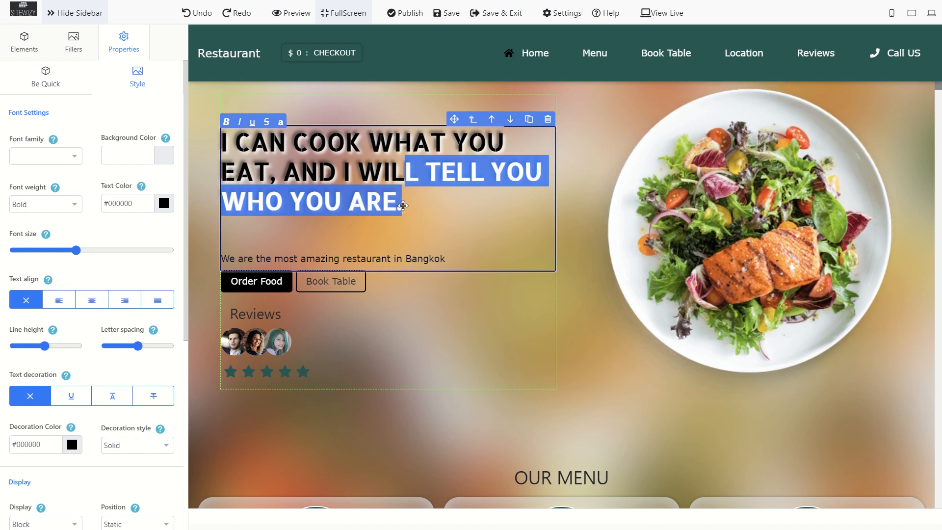
click(402, 202)
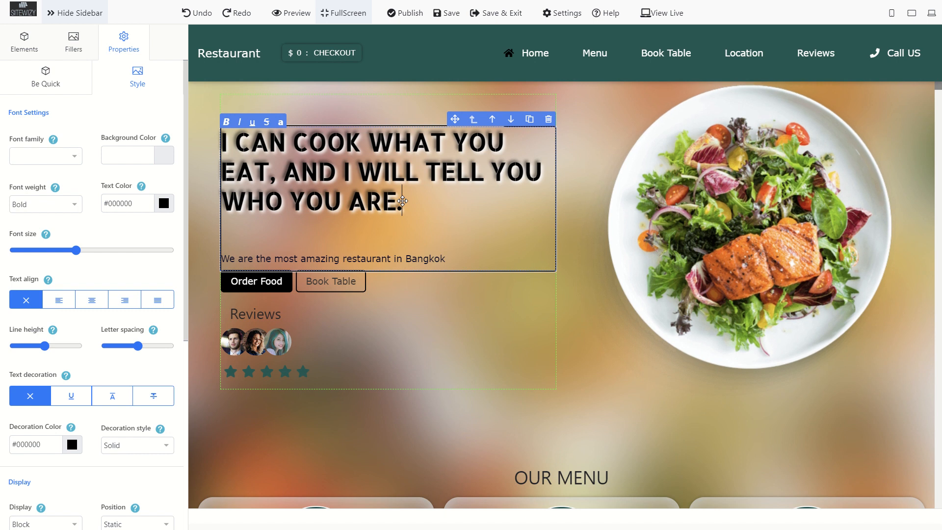
mouse_move(403, 202)
mouse_down()
mouse_move(349, 188)
mouse_move(410, 185)
mouse_up()
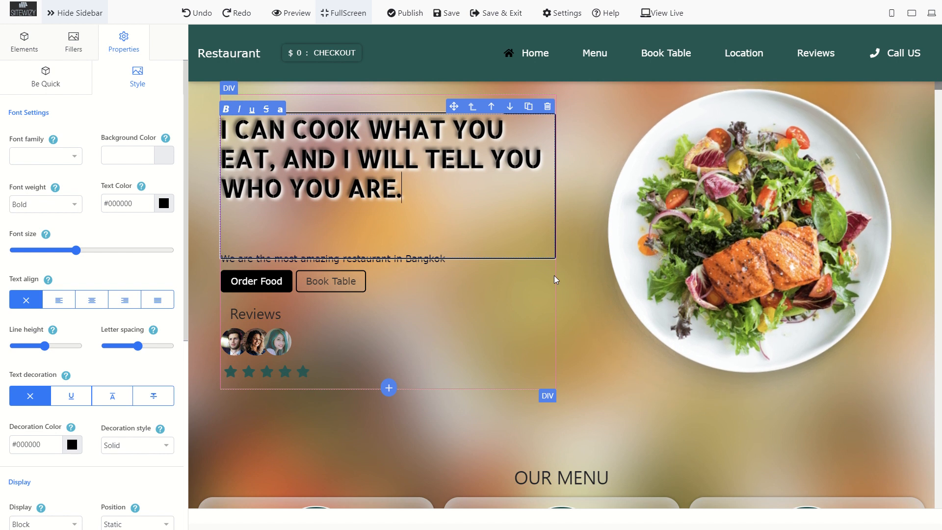
Replace the hero heading text with "NEW YORKS GREATEST SUSHI JOINT." and save the page.
key(shift+Up)
key(shift+Up)
key(shift+Up)
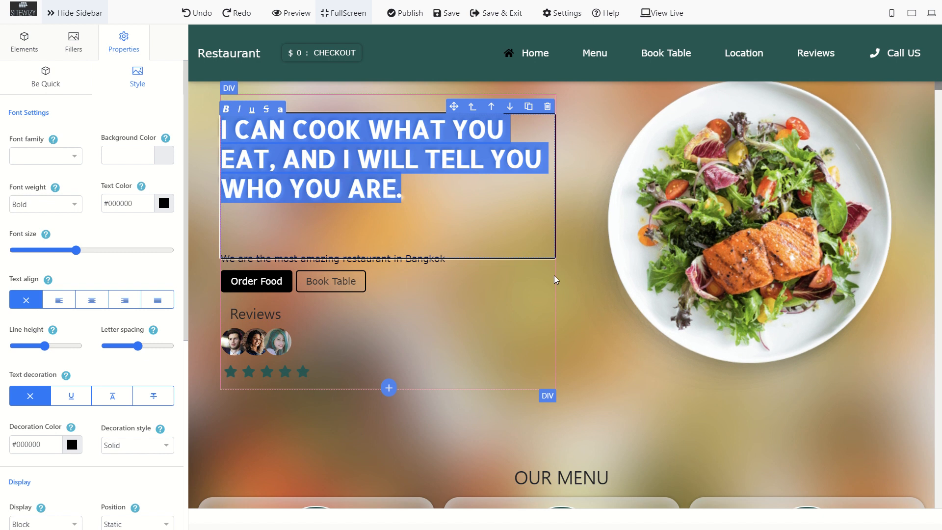
text(NEW YOUR)
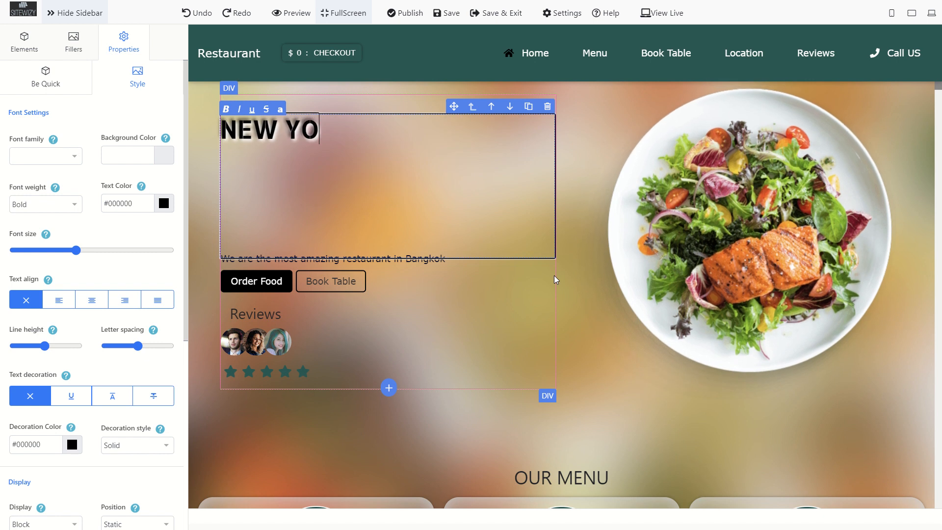
key(BackSpace)
key(BackSpace)
text(RKS)
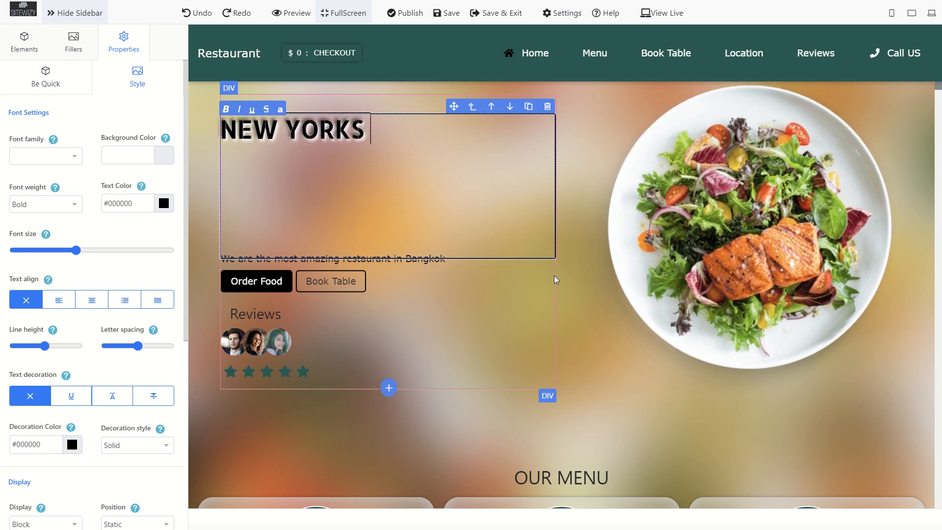
text( GREATEST SUSHI )
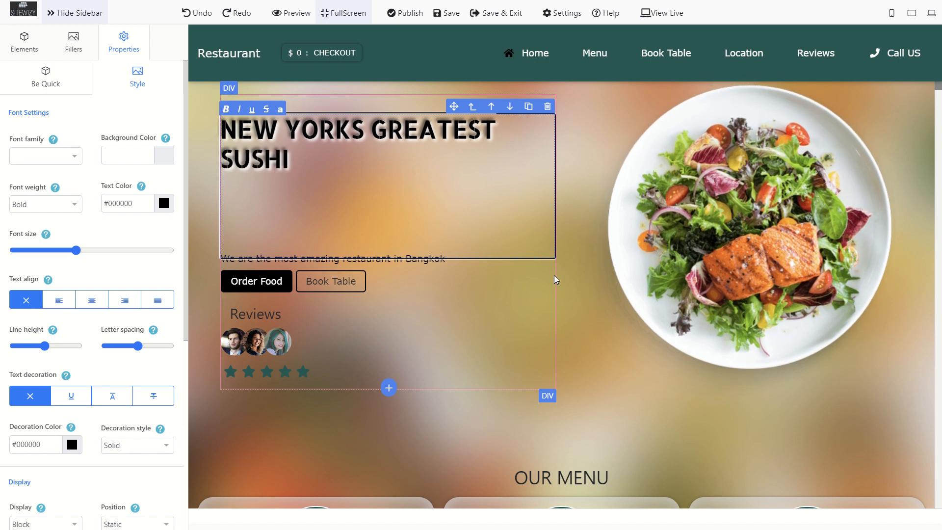
text(JOINT.)
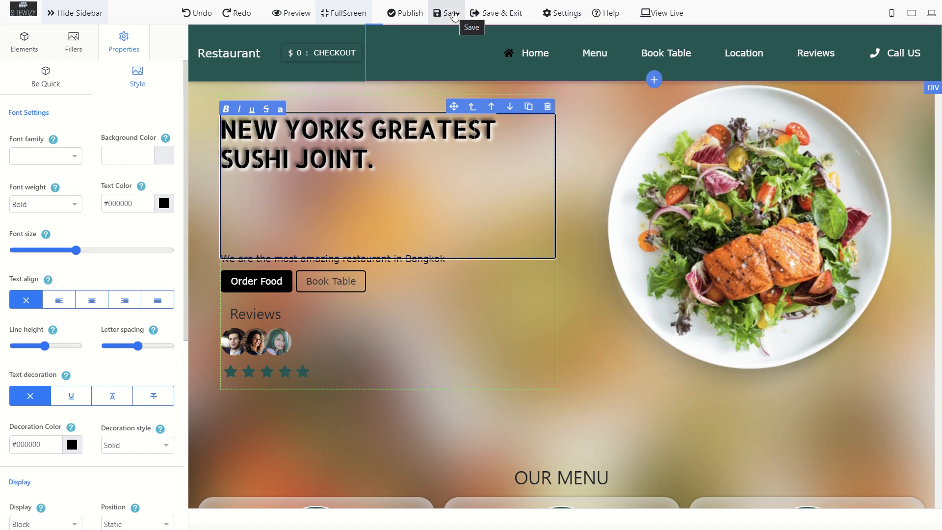
click(440, 14)
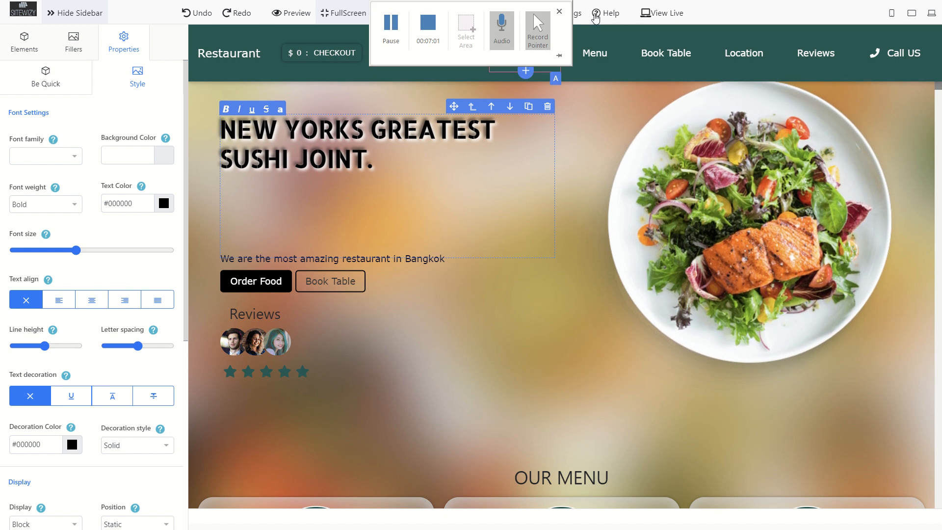
Turn on Autosave in the GUI editor settings and confirm the settings.
click(582, 14)
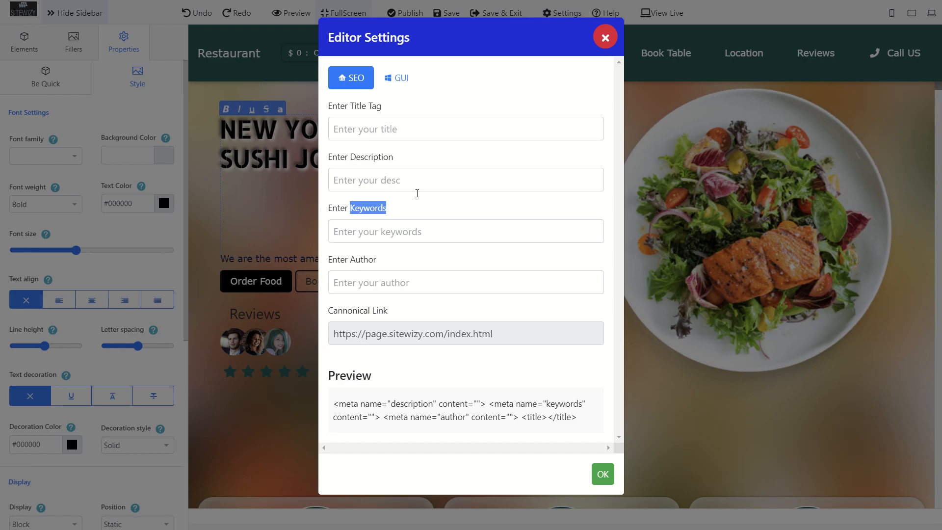
click(412, 81)
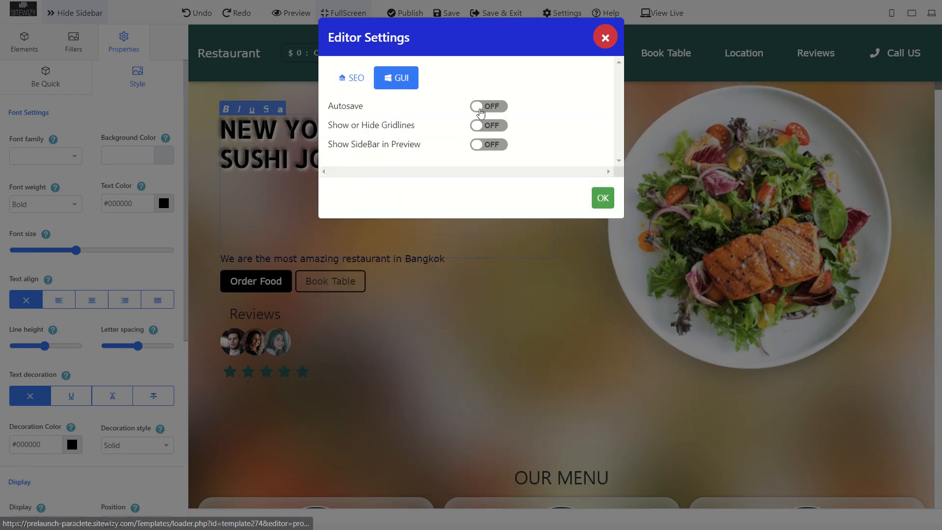
click(478, 110)
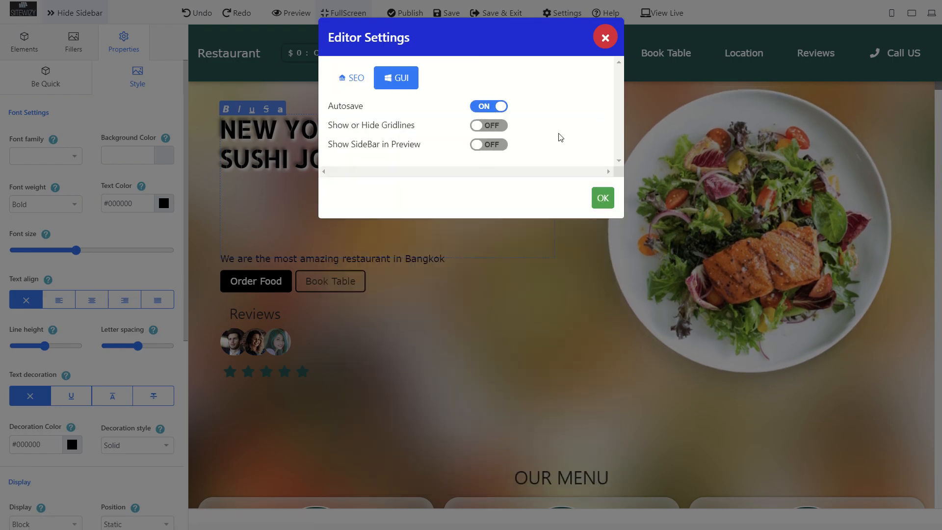
click(602, 198)
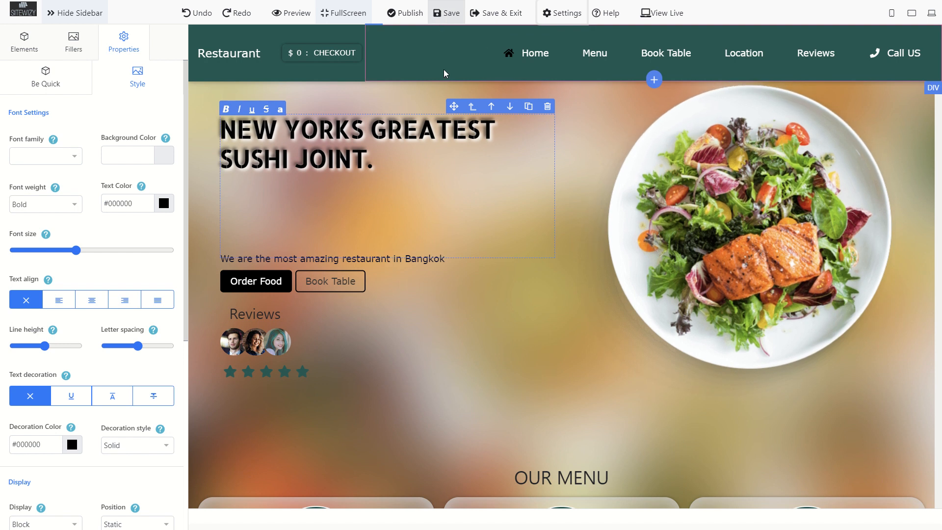
Replace "Bangkok" with "New York" in the tagline below the hero heading.
click(378, 161)
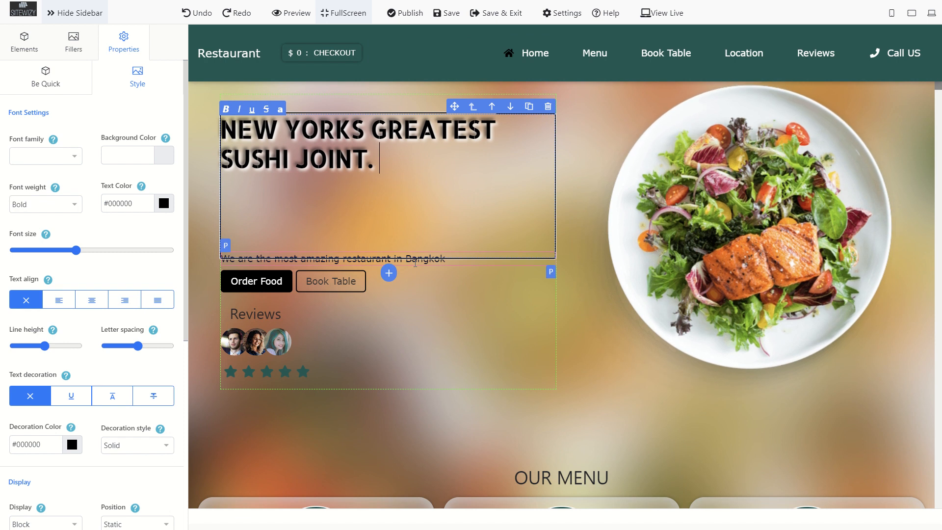
click(414, 260)
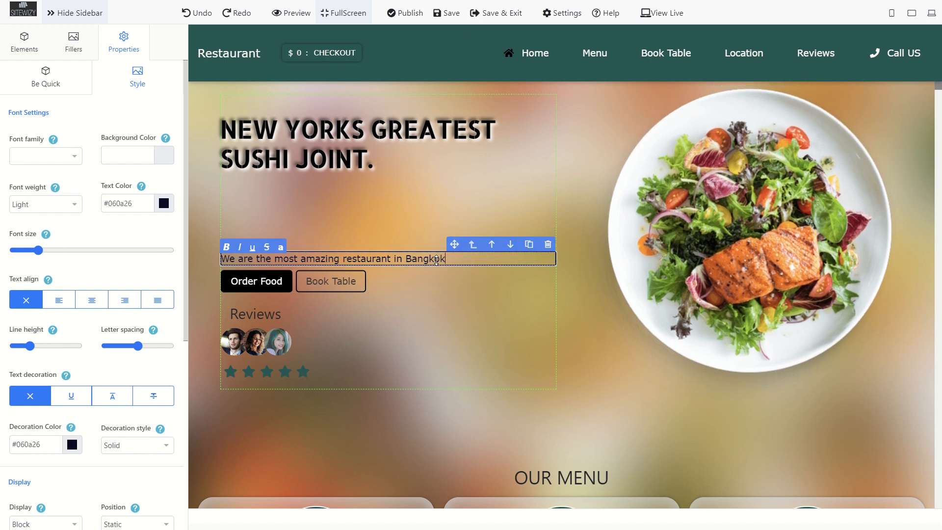
key(shift+Left)
key(shift+Left)
key(shift+Left)
key(shift+Left)
key(shift+Left)
key(shift+Left)
key(shift+Left)
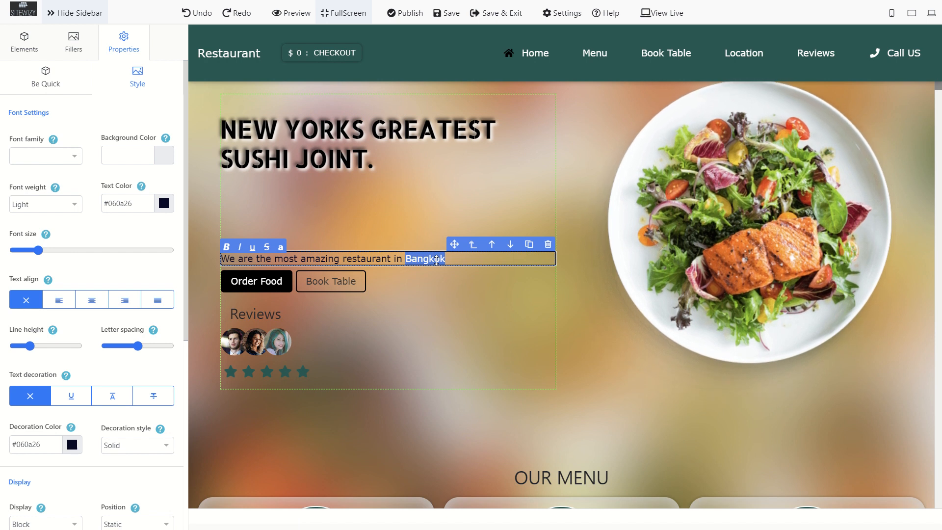
text(Mai)
key(BackSpace)
key(BackSpace)
key(BackSpace)
text(i)
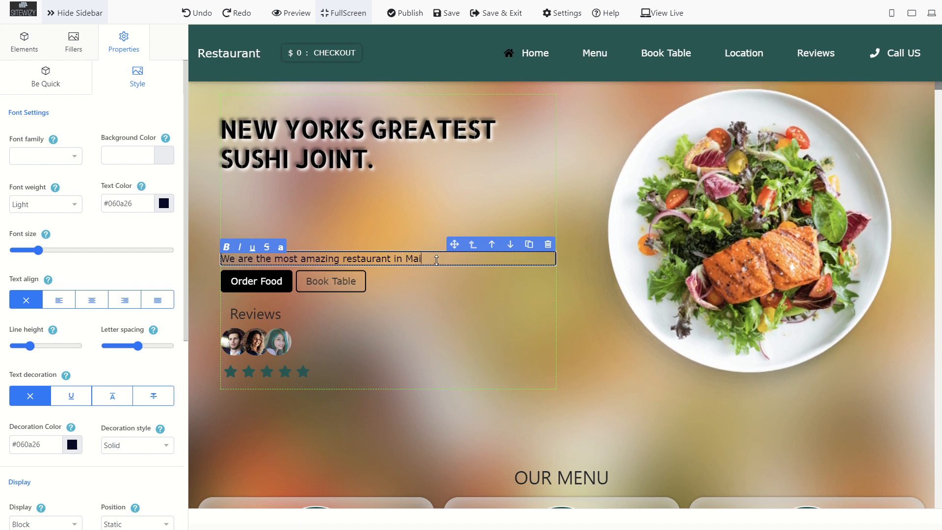
text(am)
key(BackSpace)
key(BackSpace)
key(BackSpace)
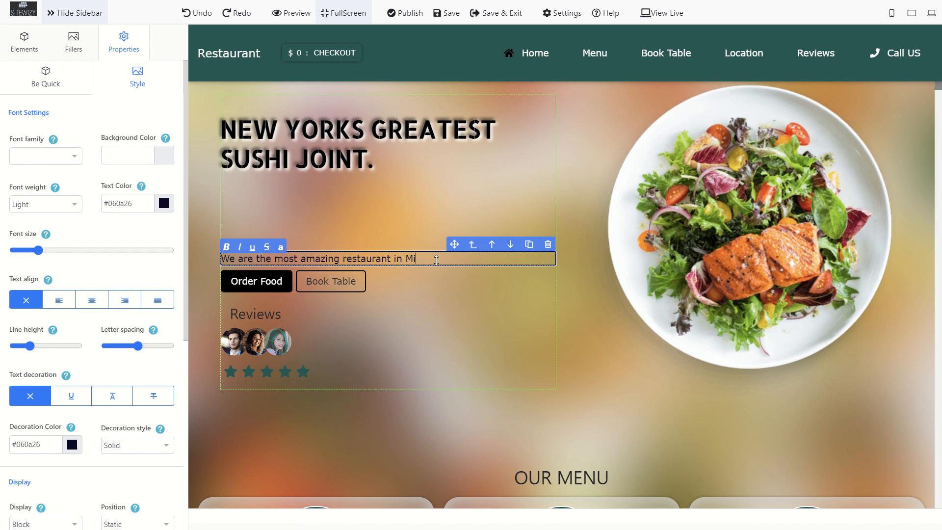
text(am)
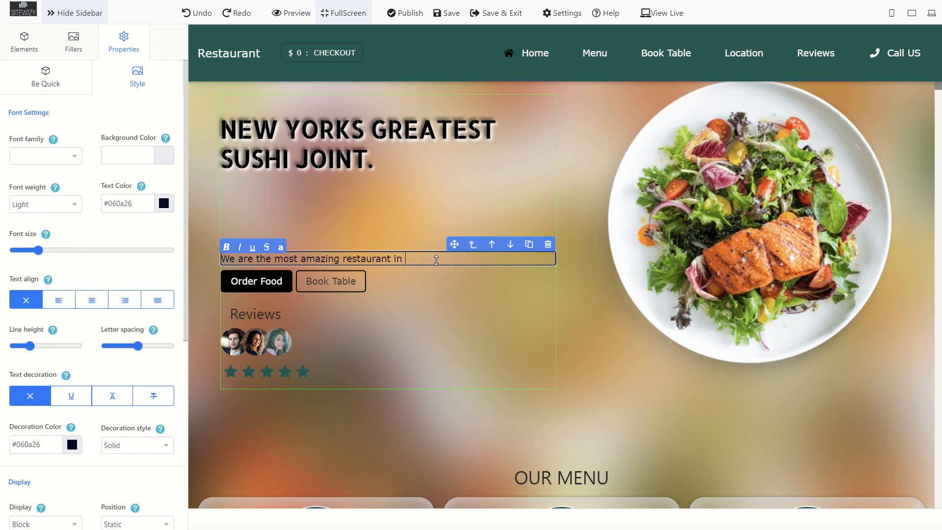
text(New York)
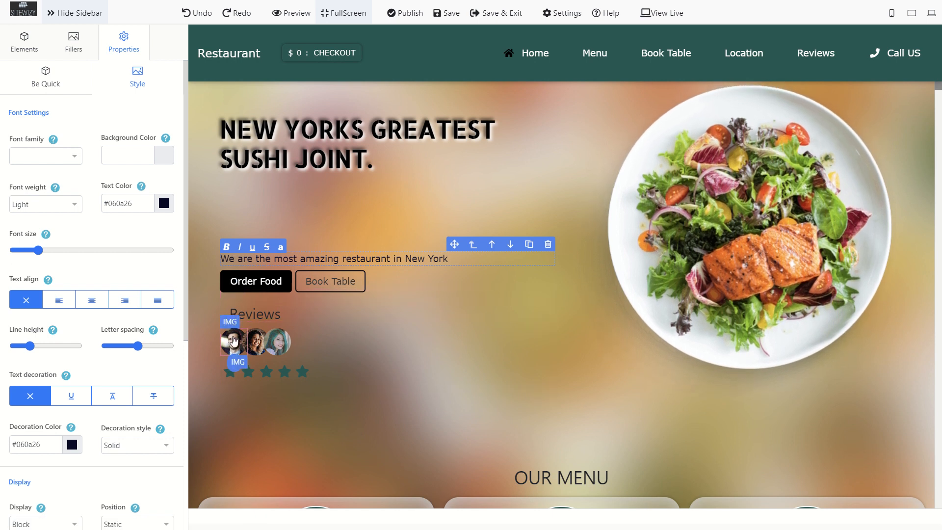
Remove the Reviews block below the Order Food and Book Table buttons.
click(290, 302)
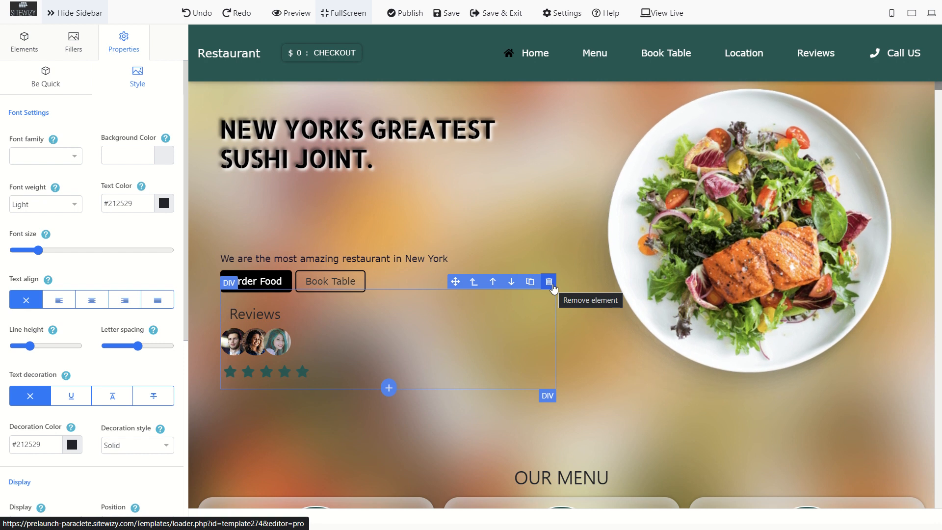
click(549, 283)
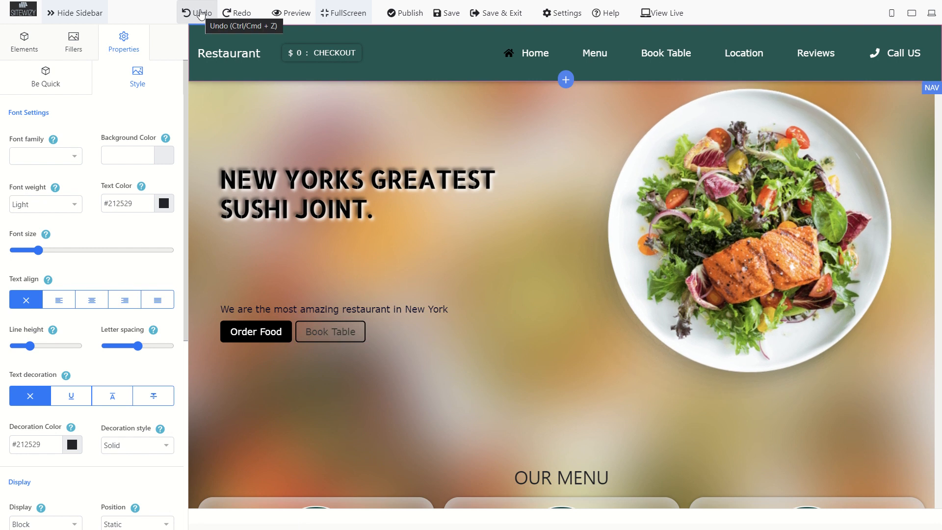
Undo the removal of the Reviews block.
click(200, 14)
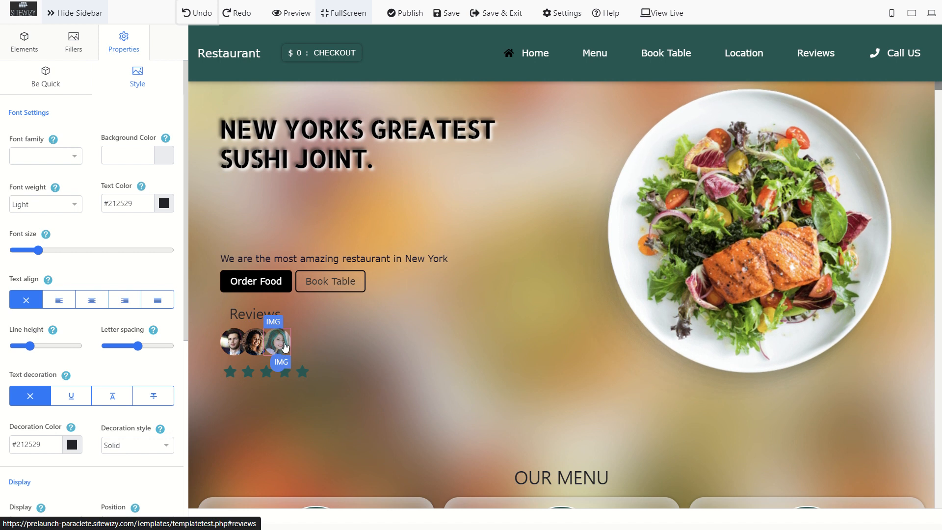
Try removing the third reviewer photo under the Reviews heading and undo that removal.
click(285, 347)
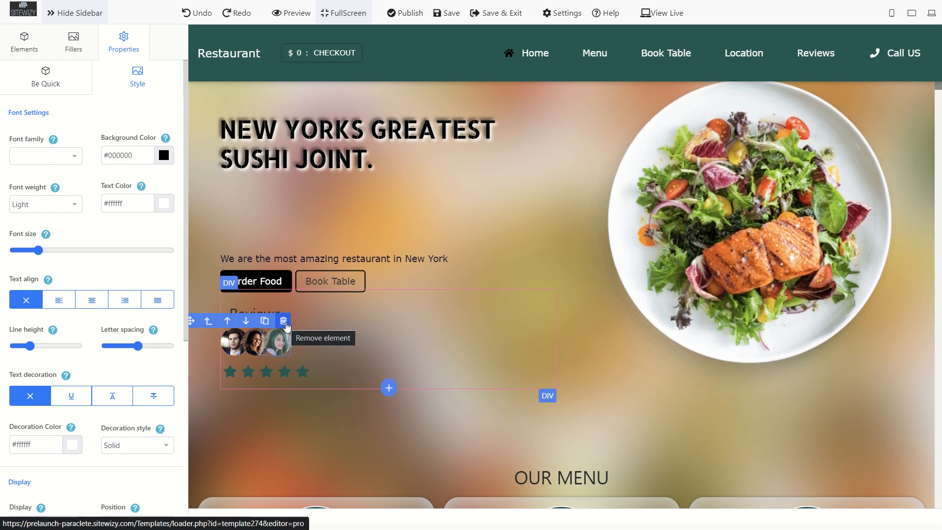
click(284, 321)
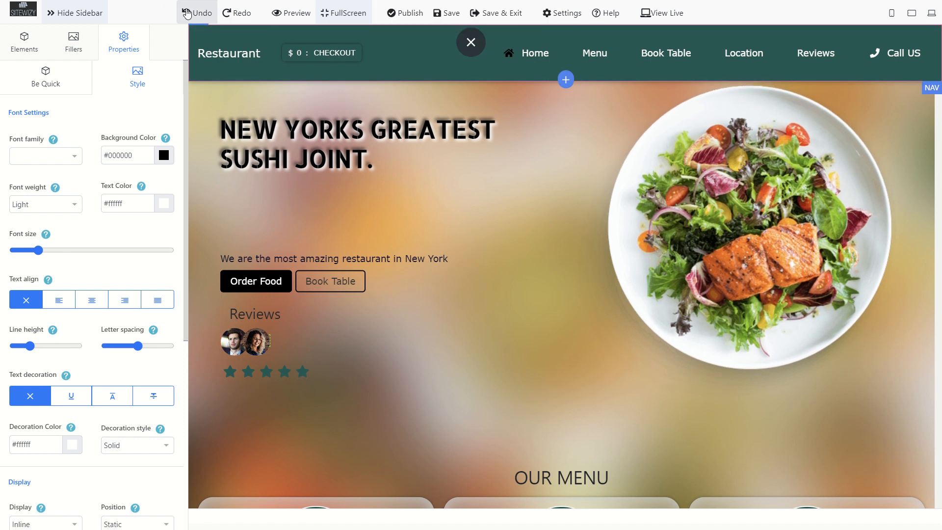
click(187, 13)
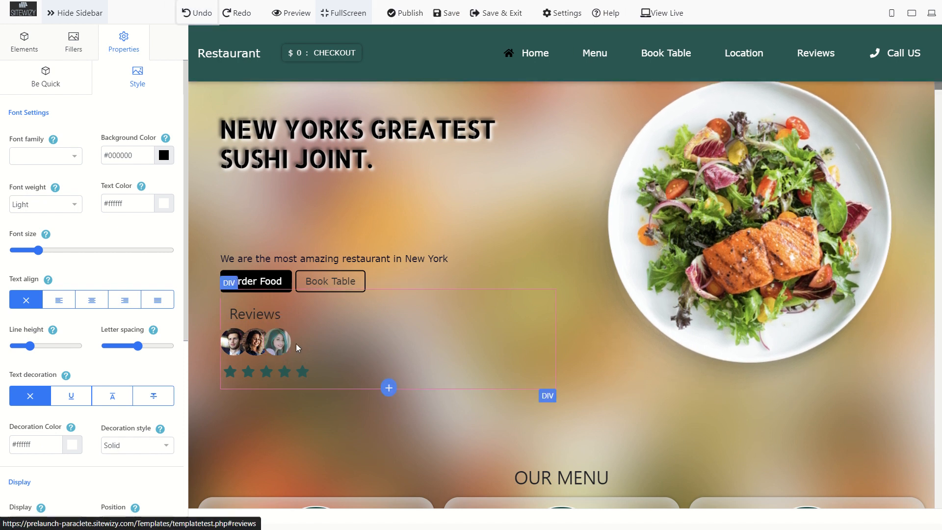
click(330, 326)
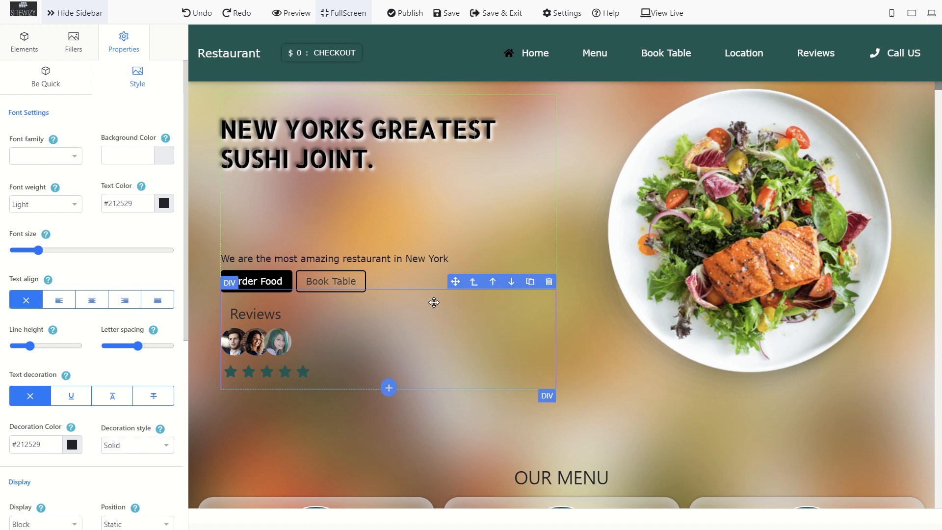
scroll(733, 330, down, 3)
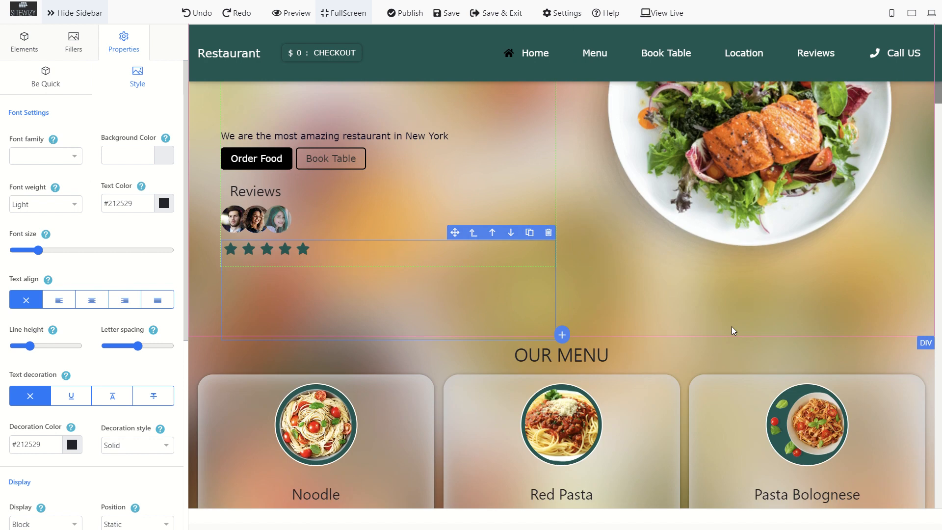
scroll(732, 330, up, 3)
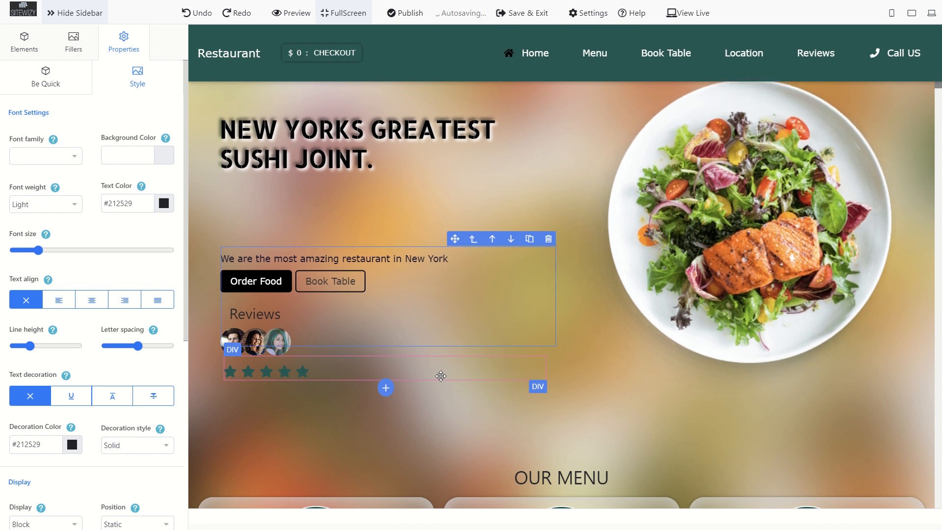
click(441, 375)
Open the quick picture properties of the Noodle image in OUR MENU and compare them with the Red Pasta image.
scroll(441, 376, down, 4)
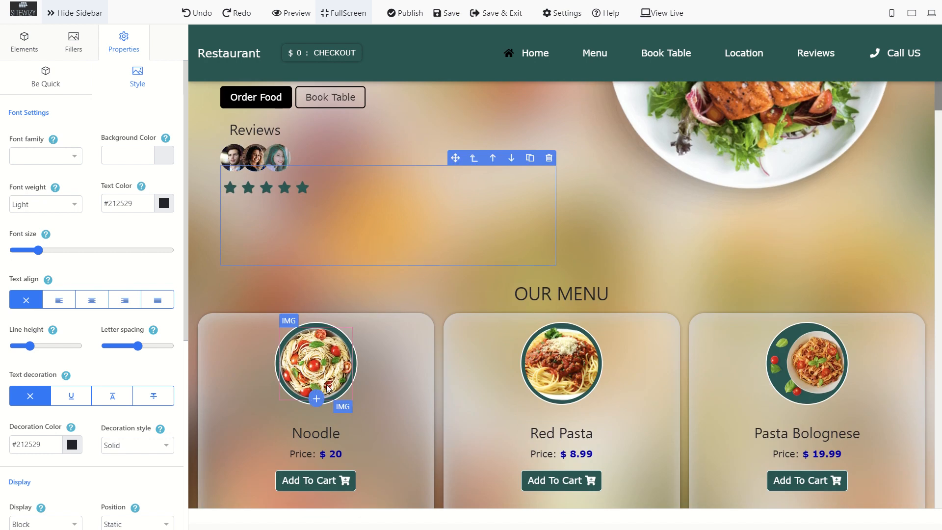
scroll(328, 388, down, 3)
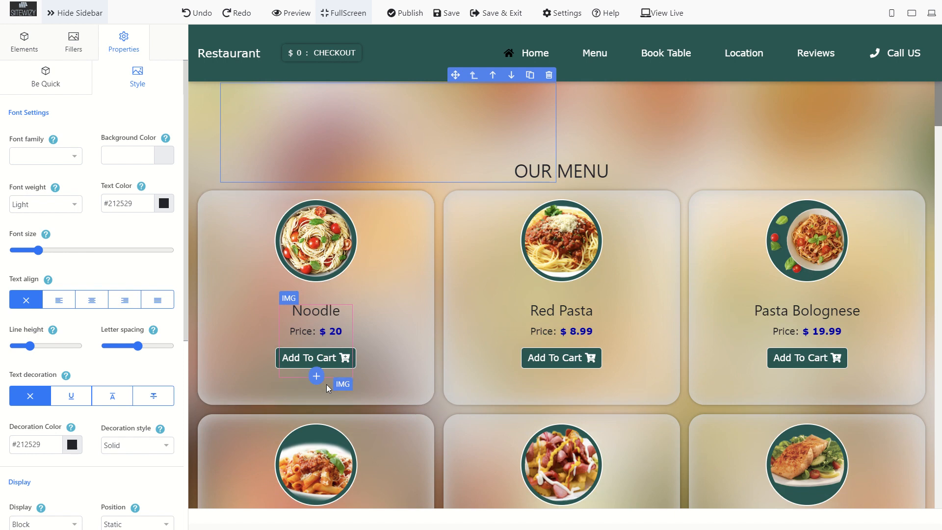
click(335, 251)
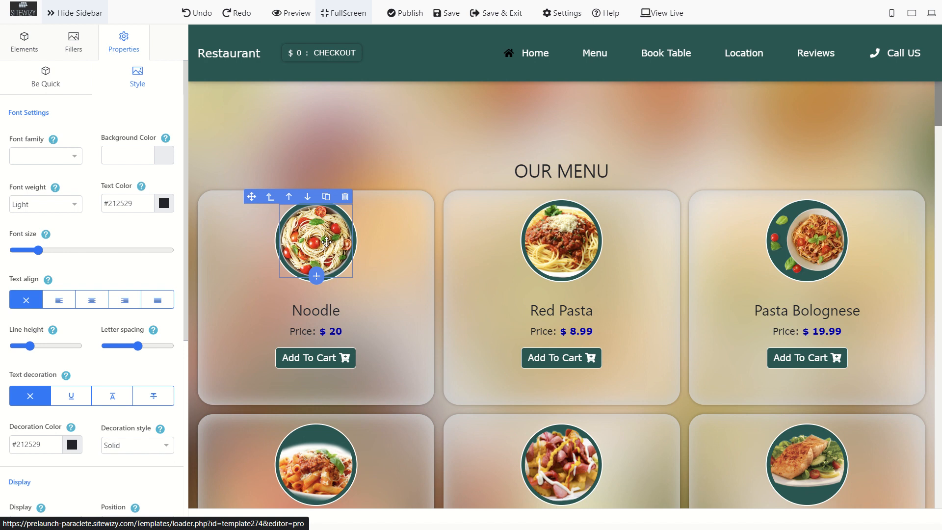
click(46, 80)
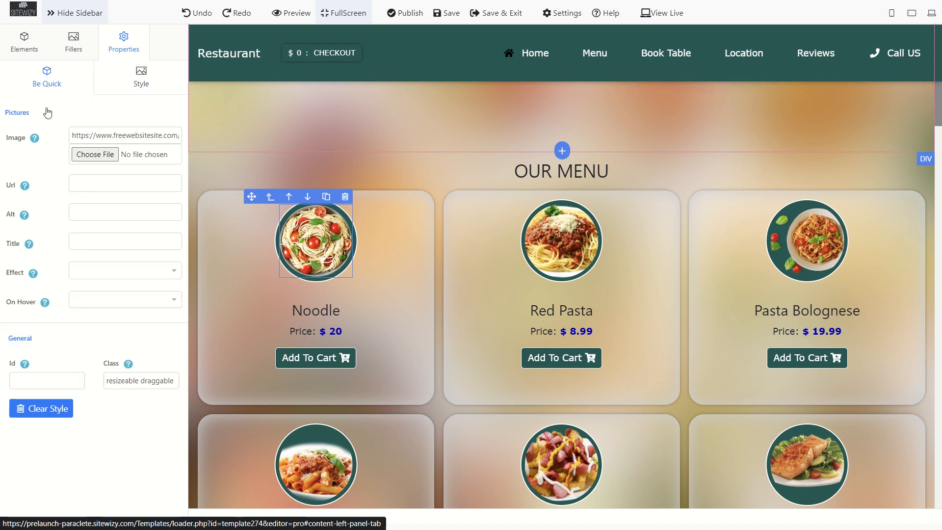
mouse_move(35, 142)
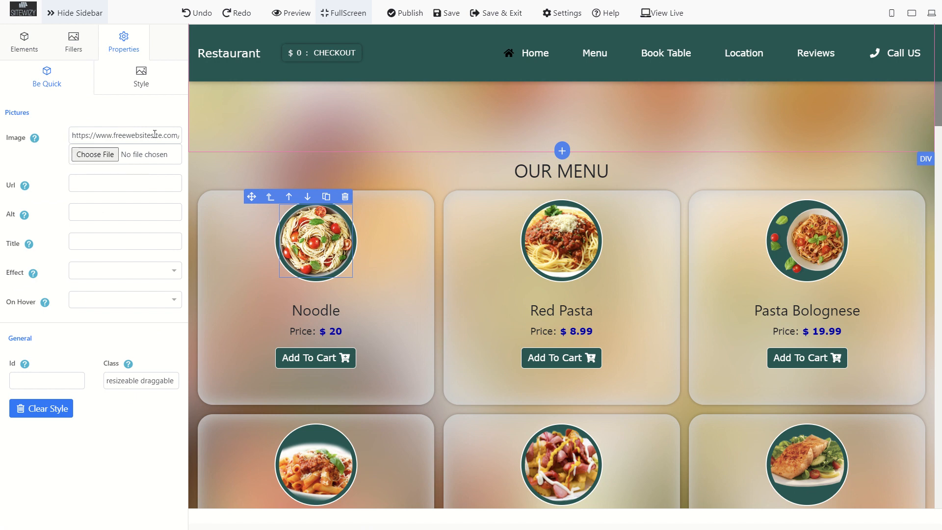
click(567, 231)
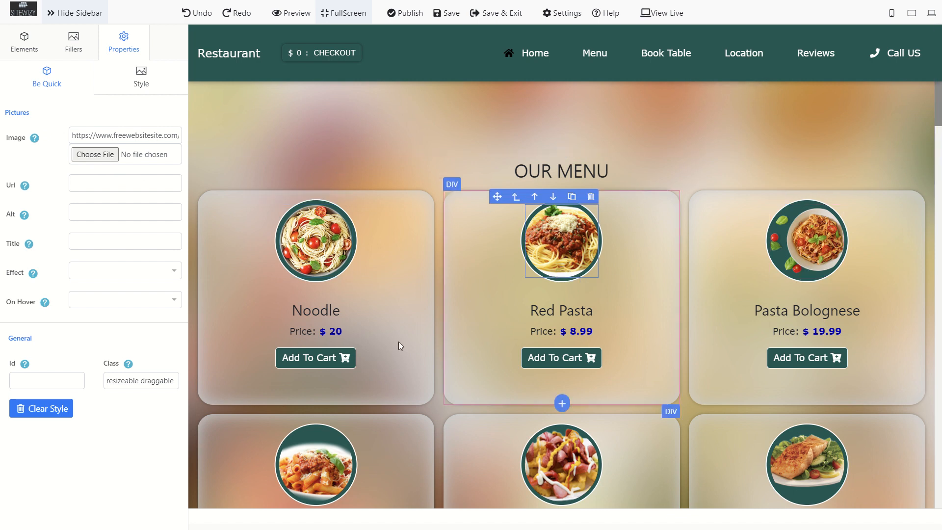
Select the Pasta dish image and examine its Url, Alt, Title, Effect and On Hover options.
scroll(324, 343, down, 3)
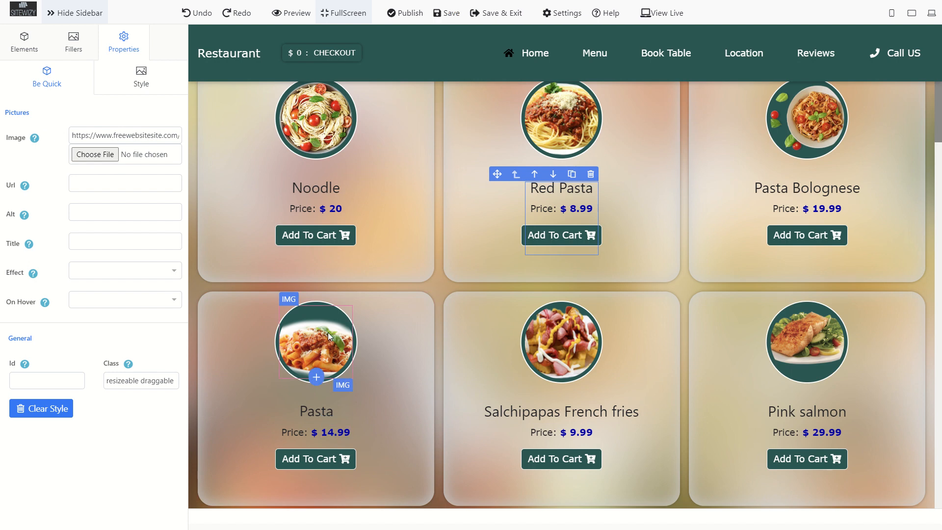
click(328, 331)
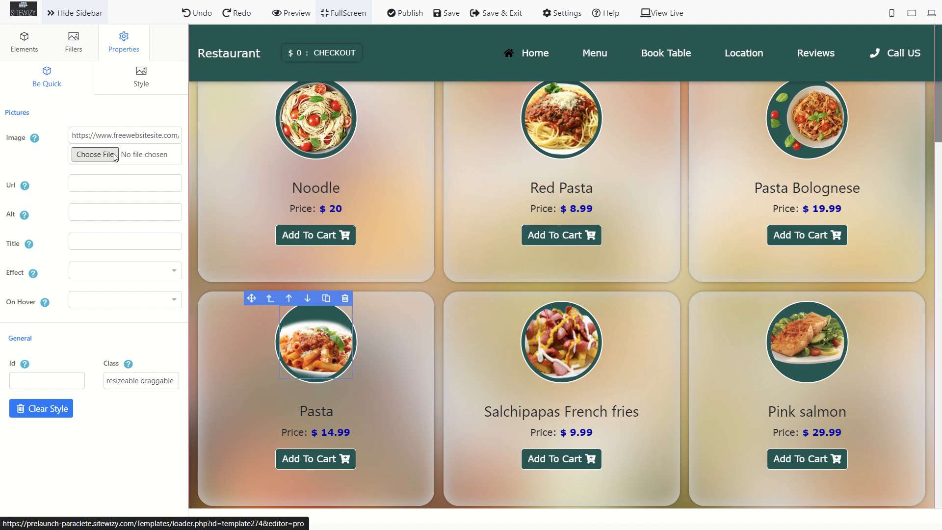
click(101, 180)
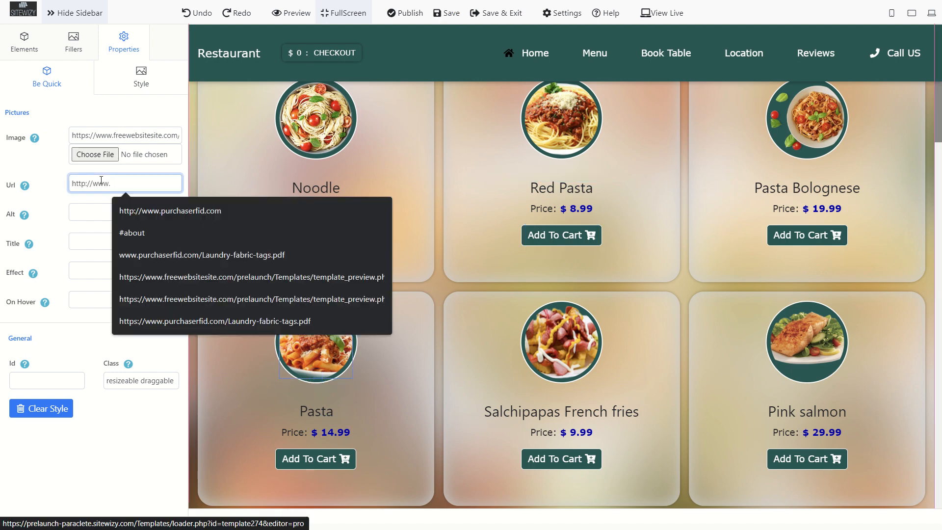
click(95, 211)
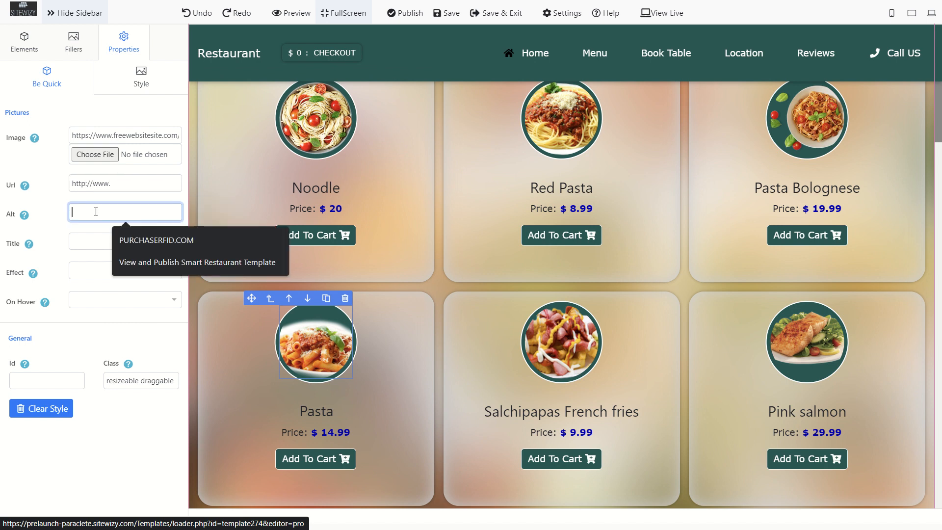
click(90, 234)
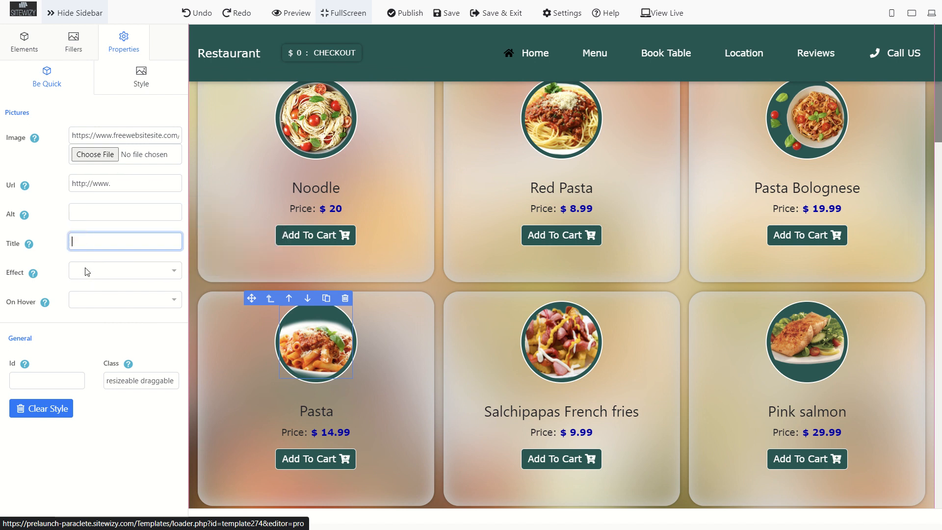
click(96, 278)
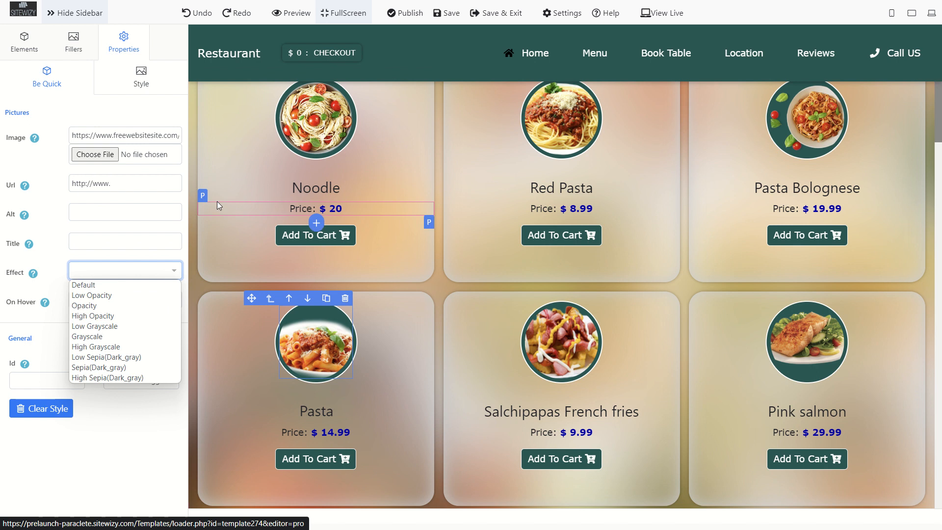
click(58, 262)
click(99, 305)
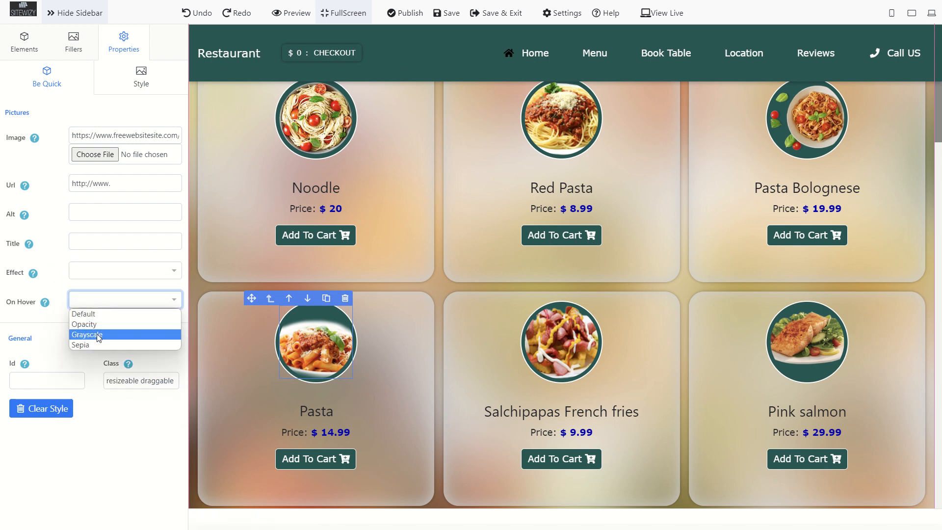
click(59, 280)
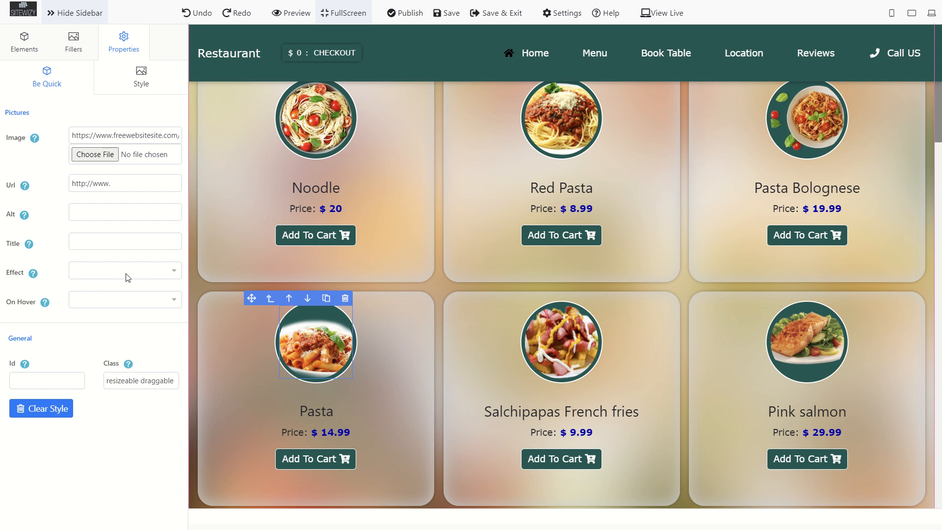
Select the hero's salad plate image, preview the page and follow the hero's Book Table link to the booking form.
scroll(545, 243, up, 10)
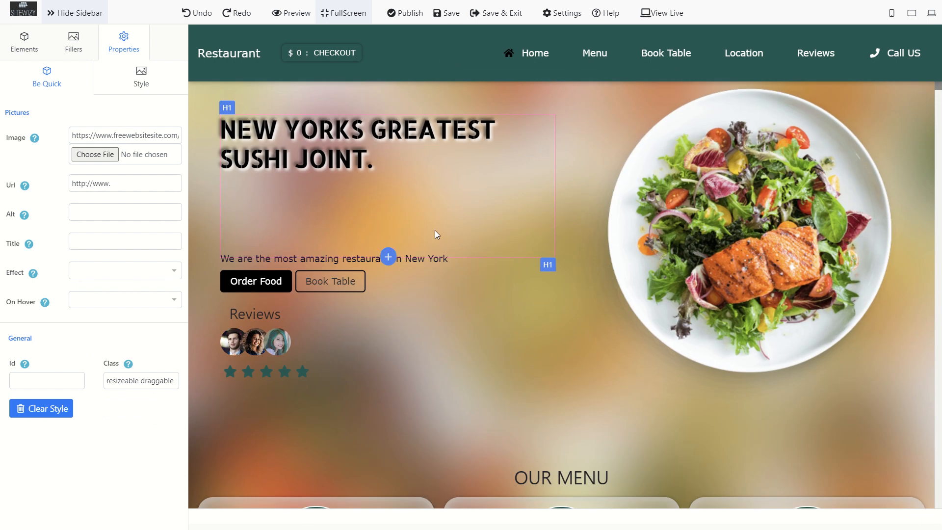
click(758, 196)
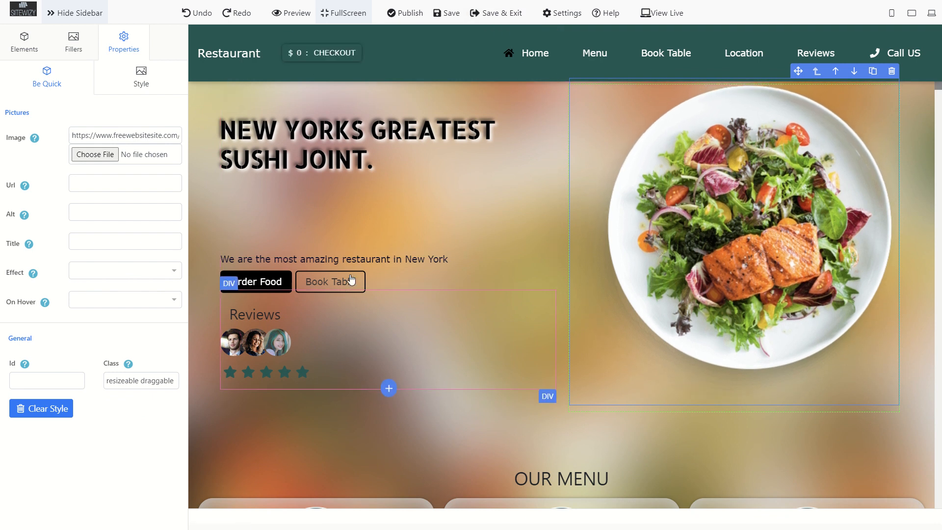
click(291, 12)
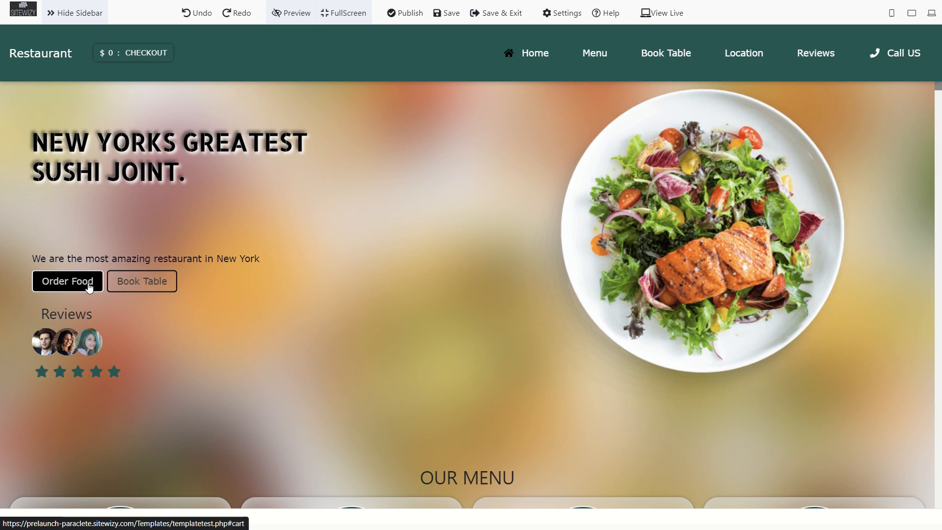
click(128, 287)
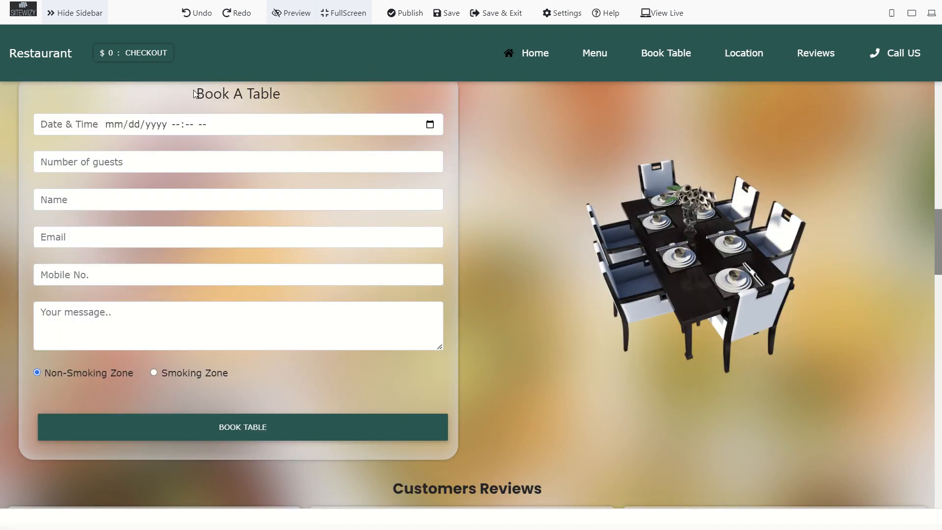
Fill in the booking form with the date and time 01/31/2023 06:43 PM and 4 guests.
click(430, 124)
click(220, 197)
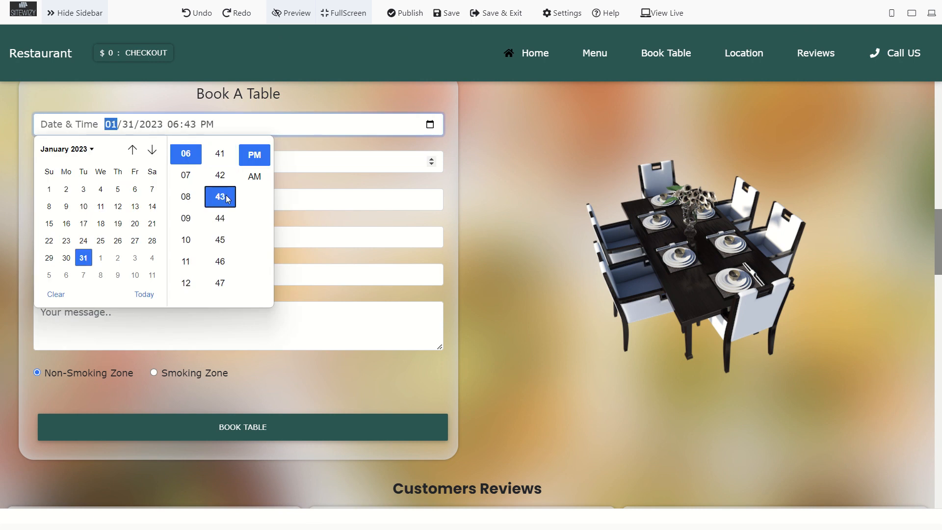
click(322, 146)
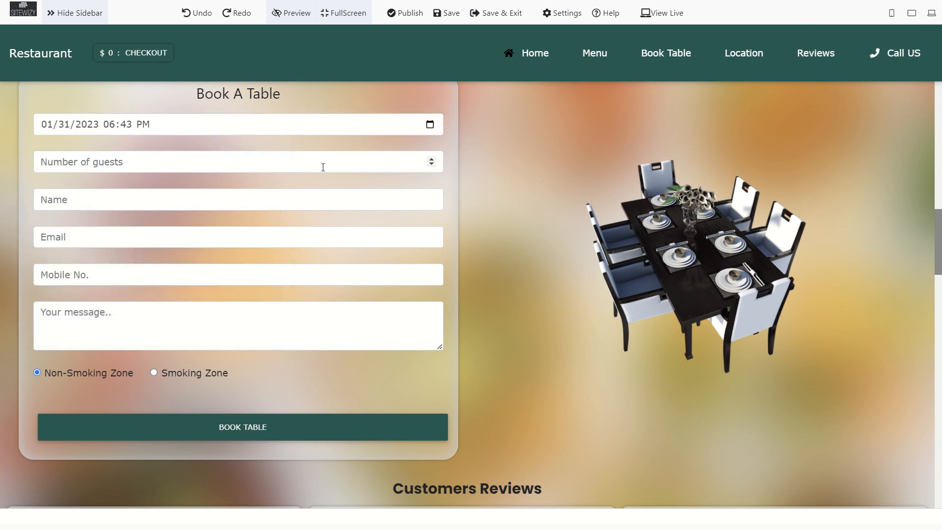
click(321, 164)
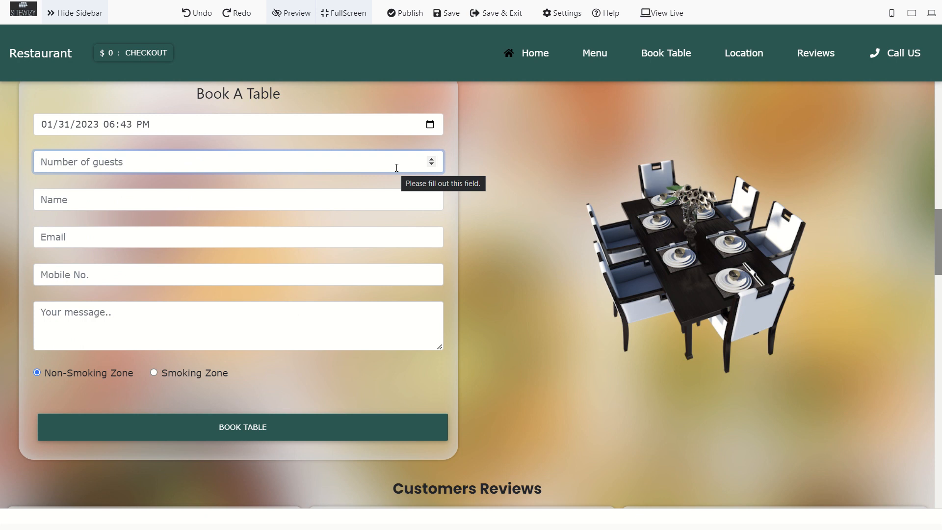
text(4)
Go through the booking form's name, email, mobile and message fields, try Smoking Zone and return to Non-Smoking Zone.
click(265, 197)
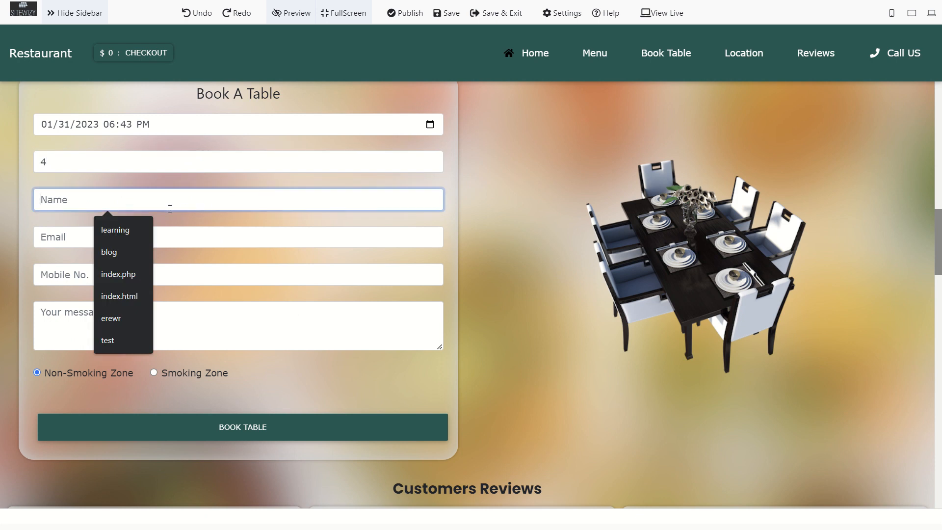
click(245, 231)
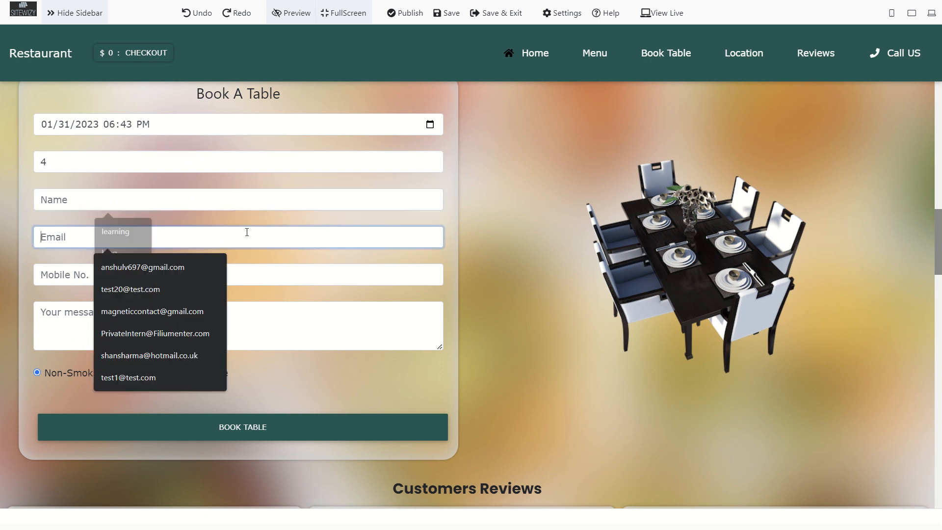
click(287, 275)
click(287, 317)
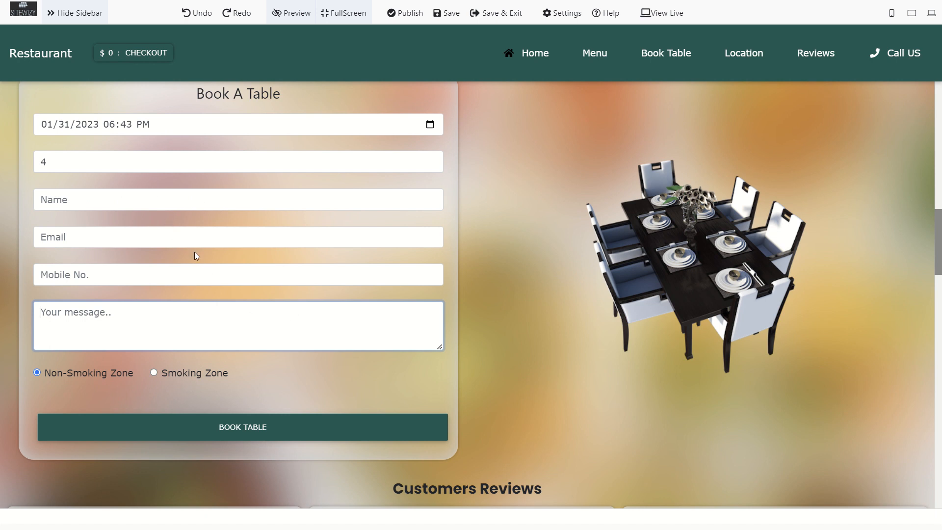
click(155, 374)
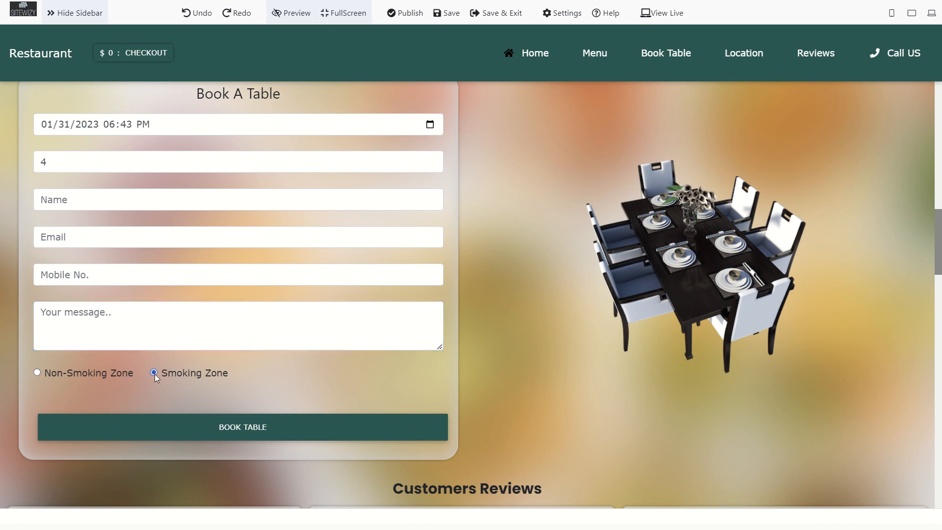
click(41, 373)
Add the Red Pasta dish from the menu section to the cart.
scroll(504, 260, up, 4)
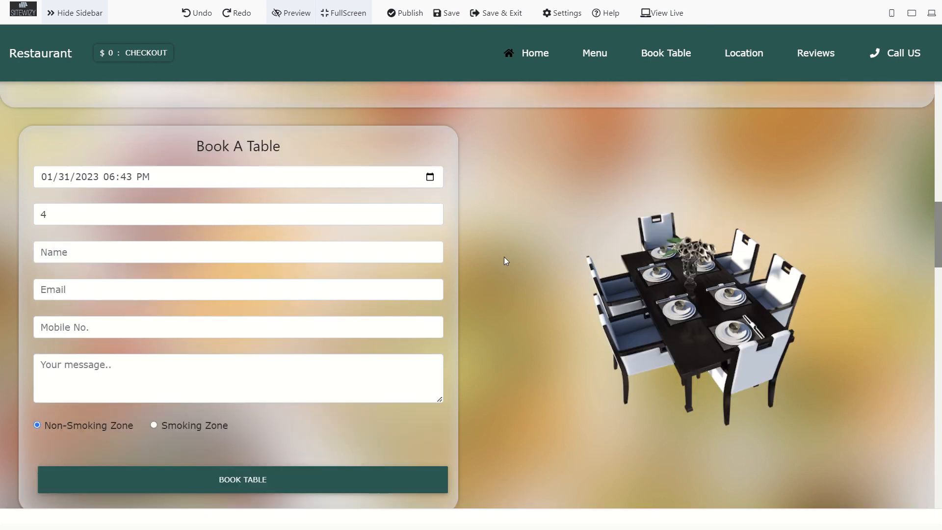
scroll(435, 279, up, 8)
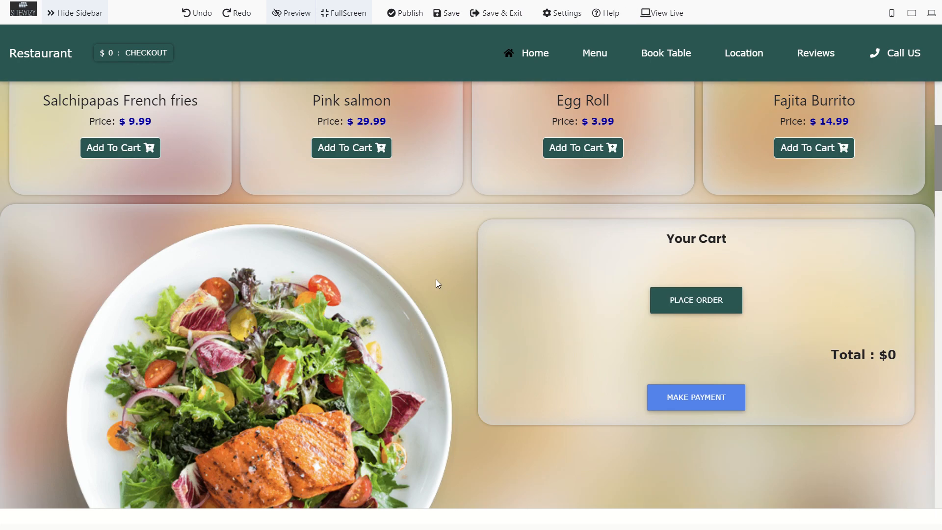
scroll(531, 278, up, 4)
click(358, 109)
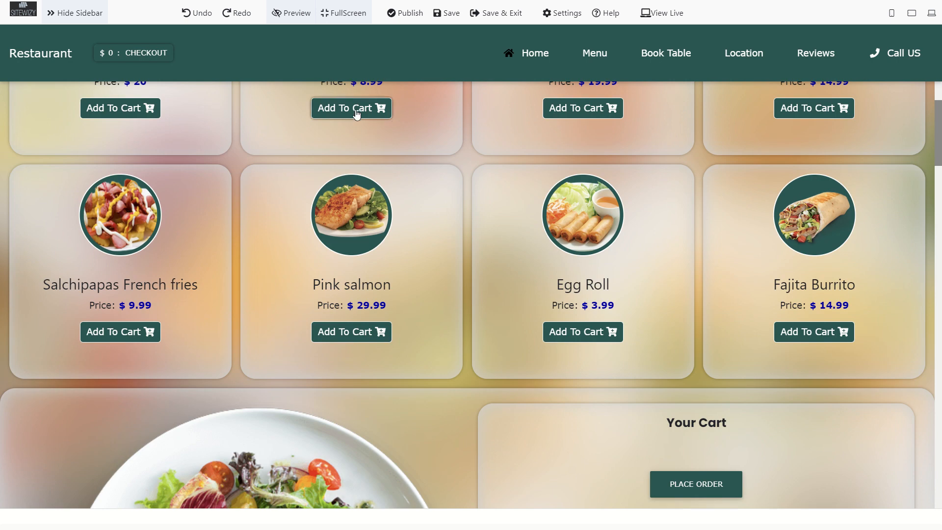
Add the Egg Roll, Pink salmon and Salchipapas French fries dishes from the menu to the cart.
click(558, 332)
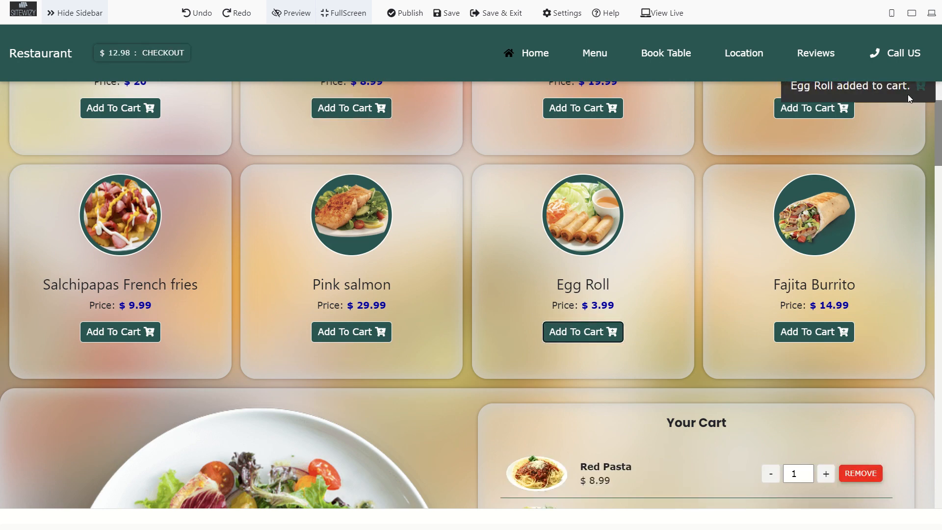
click(337, 338)
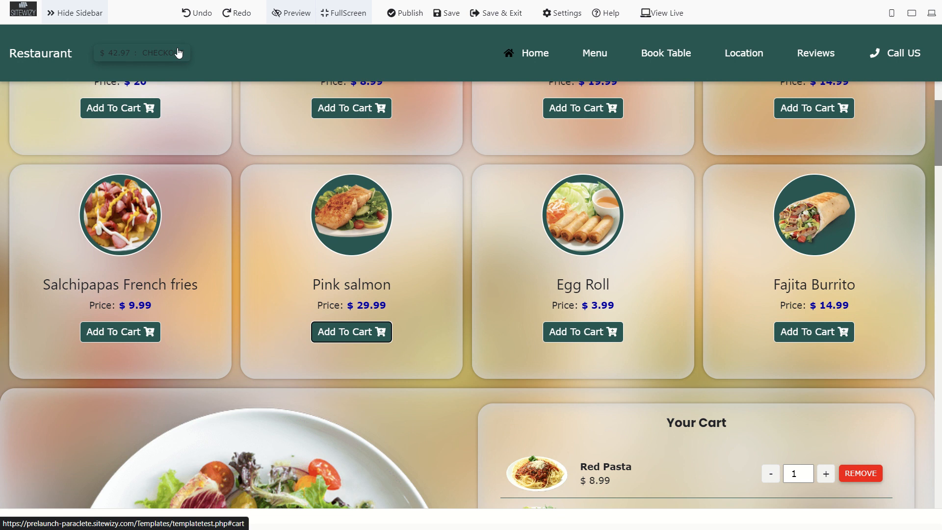
click(118, 337)
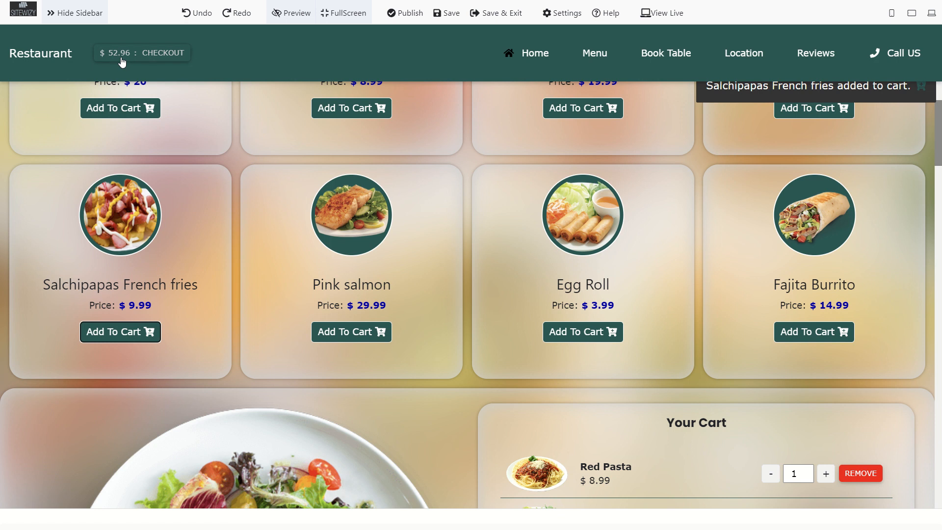
Try to add the Red Pasta dish to the cart a second time and dismiss the alert.
scroll(578, 147, up, 3)
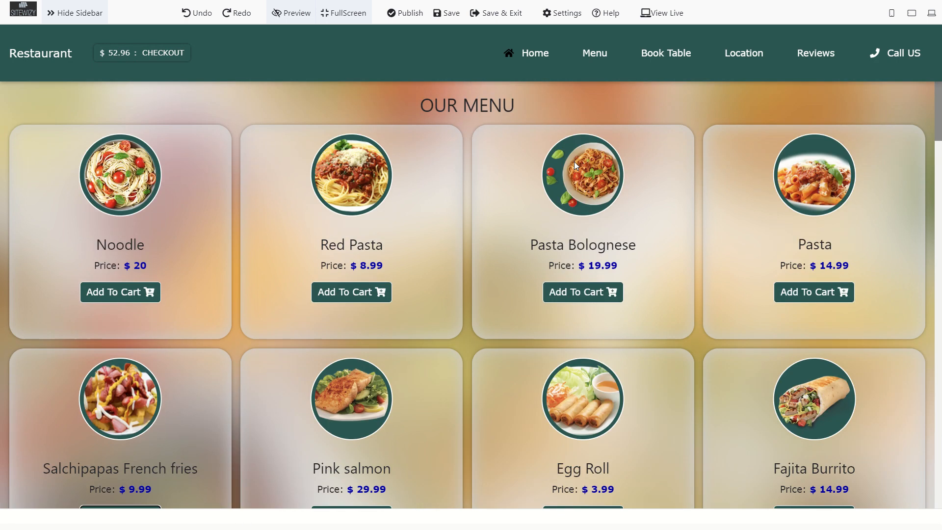
scroll(574, 161, up, 1)
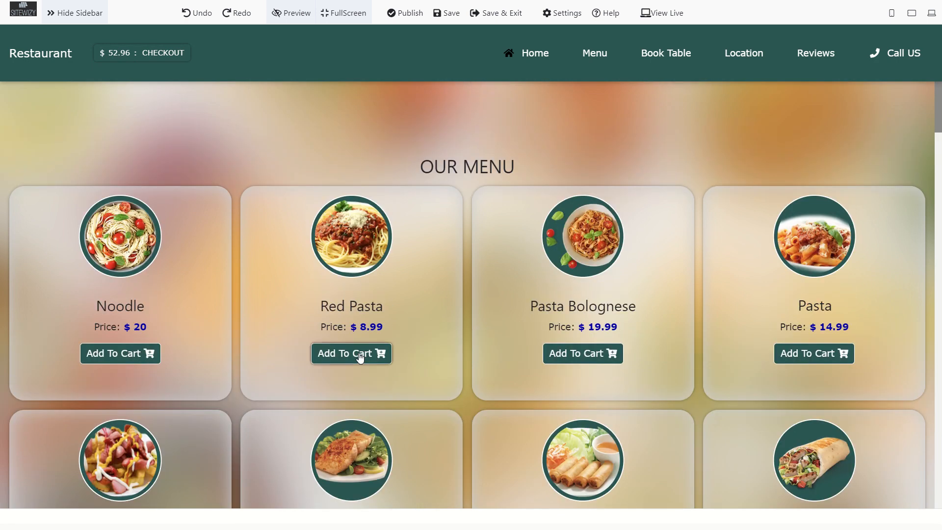
click(359, 356)
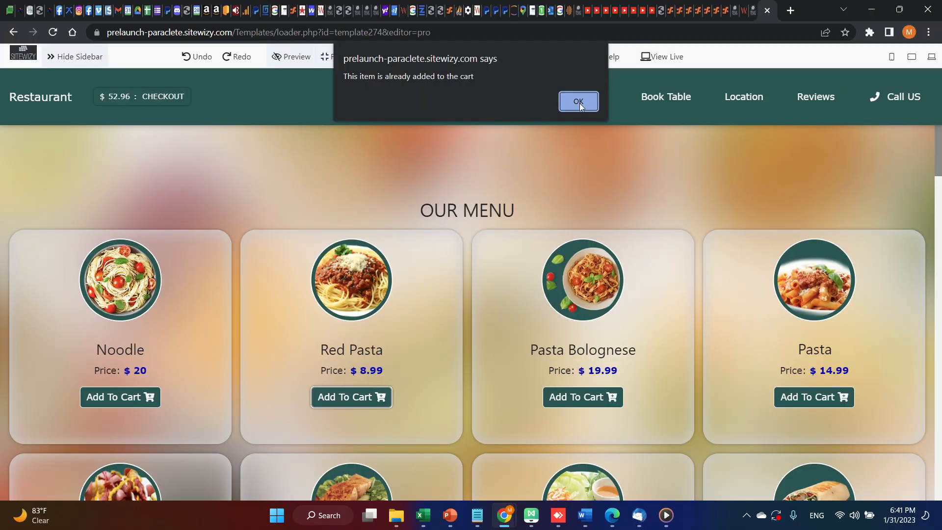
click(579, 103)
click(581, 100)
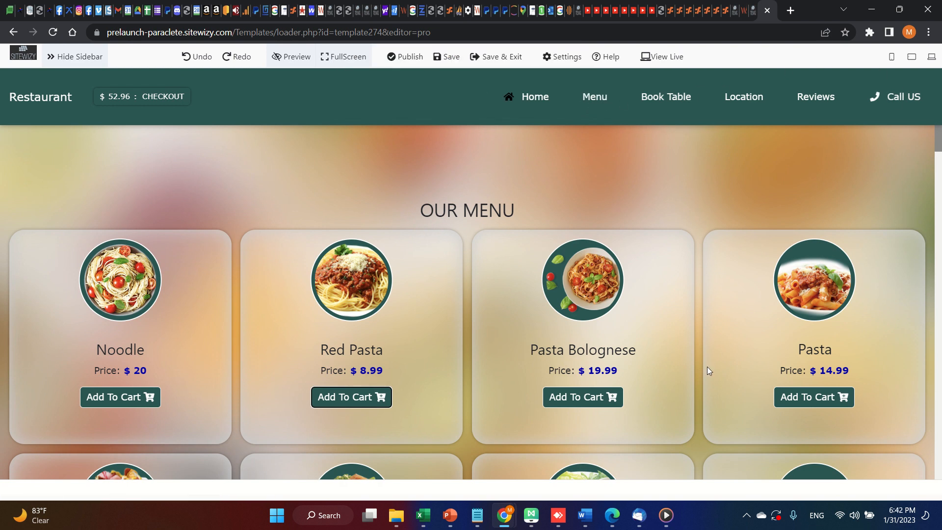
Return the editor to full screen with the sidebar shown and review the dishes listed in the cart.
click(339, 57)
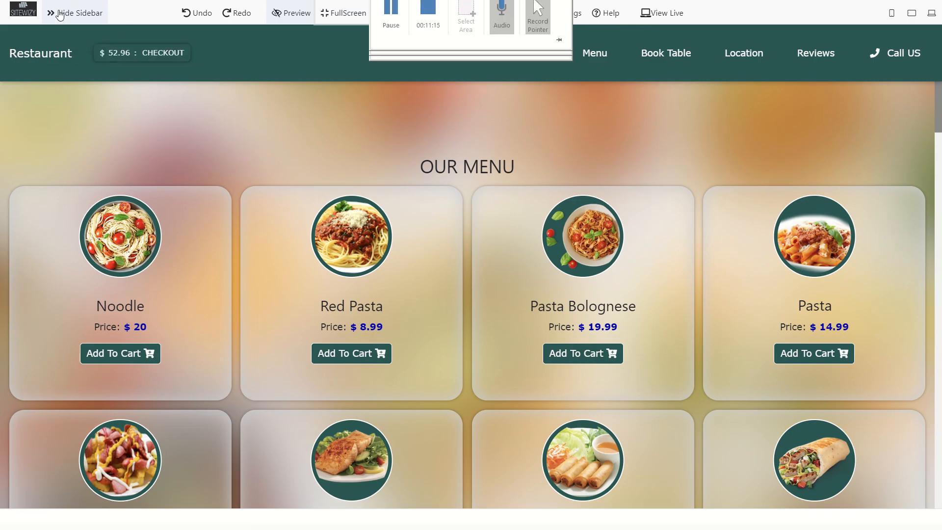
click(87, 19)
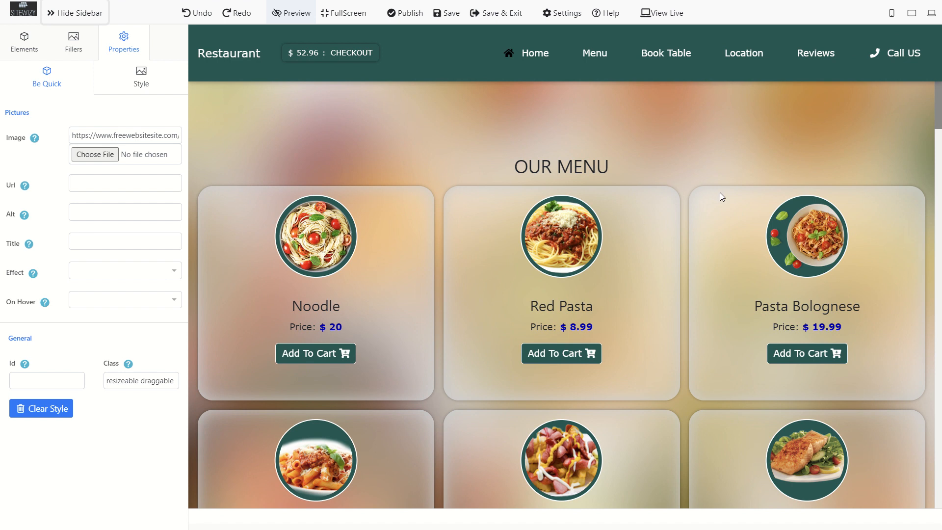
scroll(845, 163, down, 6)
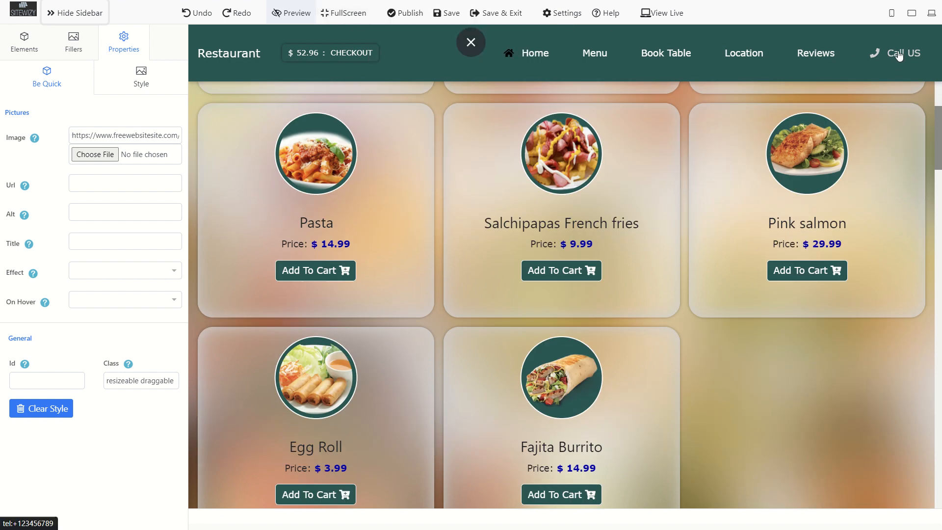
scroll(736, 276, down, 15)
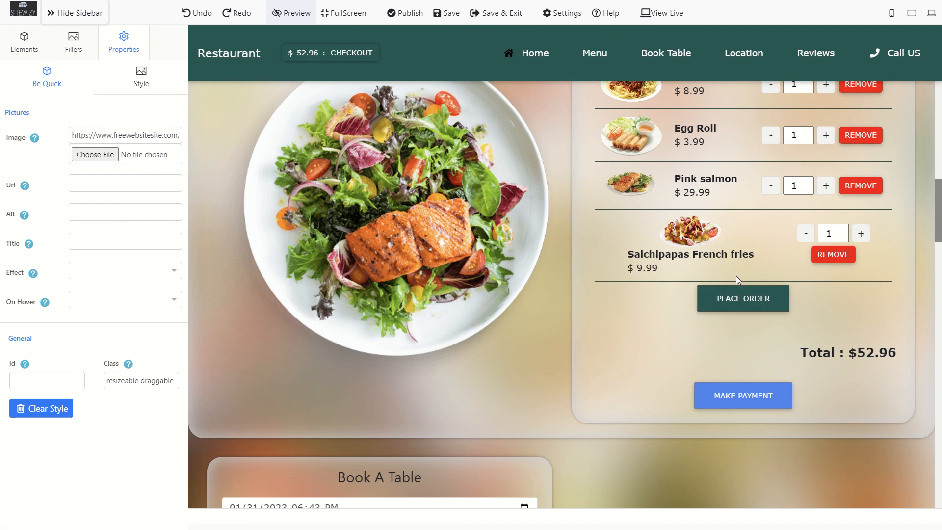
scroll(738, 281, up, 4)
scroll(738, 281, up, 8)
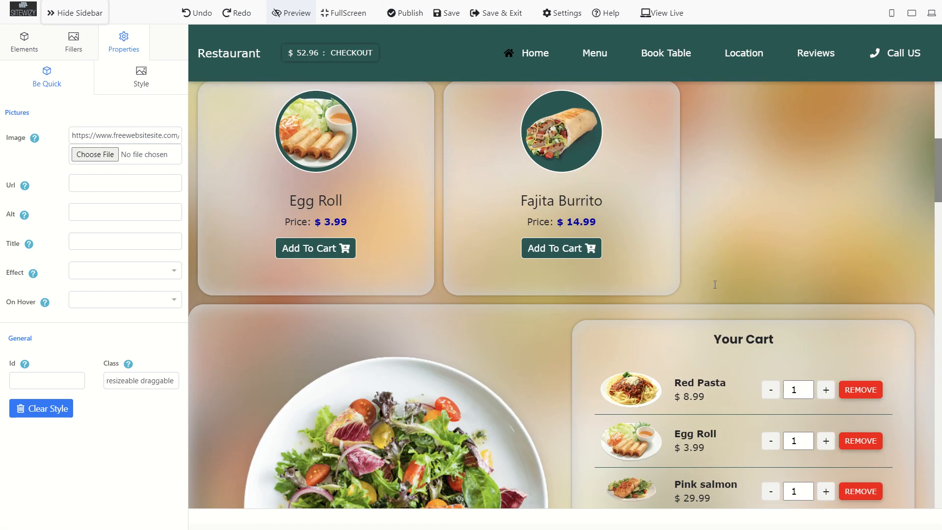
scroll(716, 291, down, 2)
scroll(716, 291, down, 2)
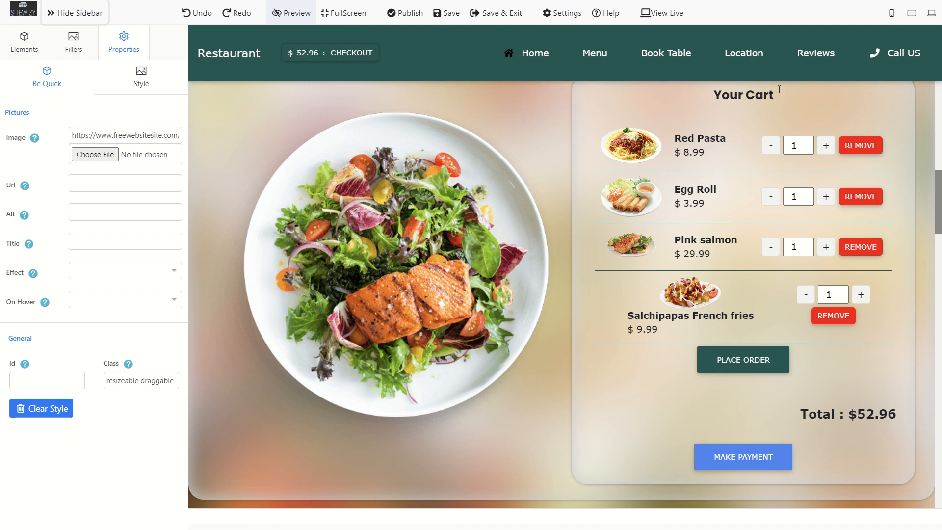
Set the cart quantities to 2 for Red Pasta, Egg Roll and Pink salmon, and 3 for Salchipapas French fries.
click(828, 150)
click(825, 199)
click(827, 247)
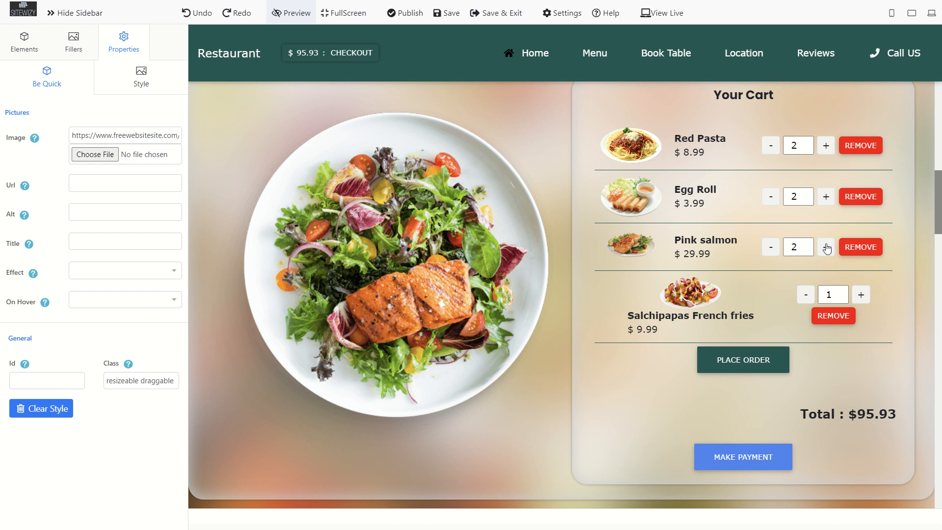
click(827, 248)
click(861, 295)
click(861, 296)
click(769, 250)
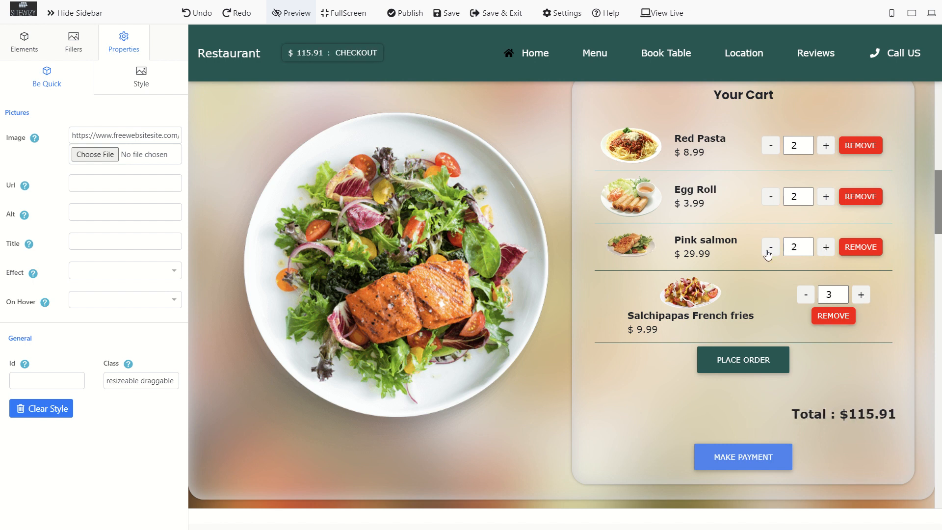
Remove the Salchipapas French fries from the cart and add the Fajita Burrito dish with a quantity of 3.
click(833, 316)
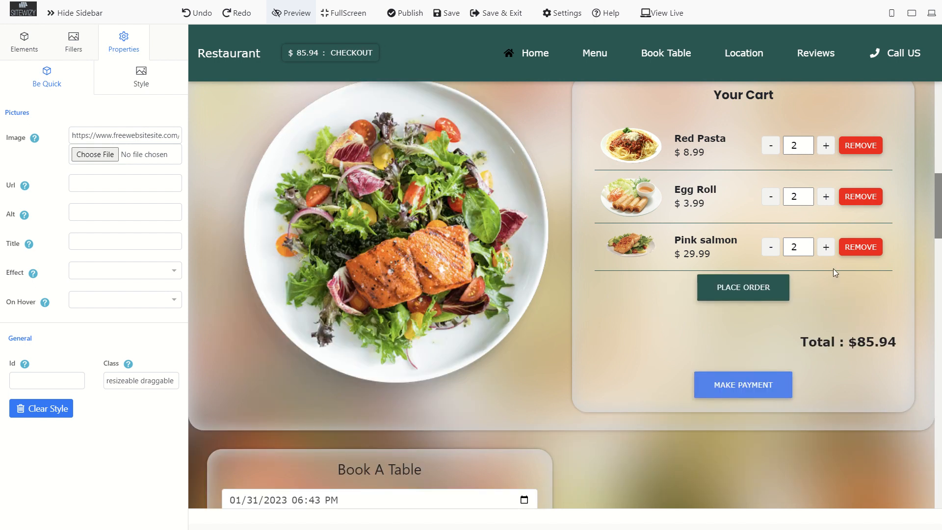
scroll(799, 266, up, 5)
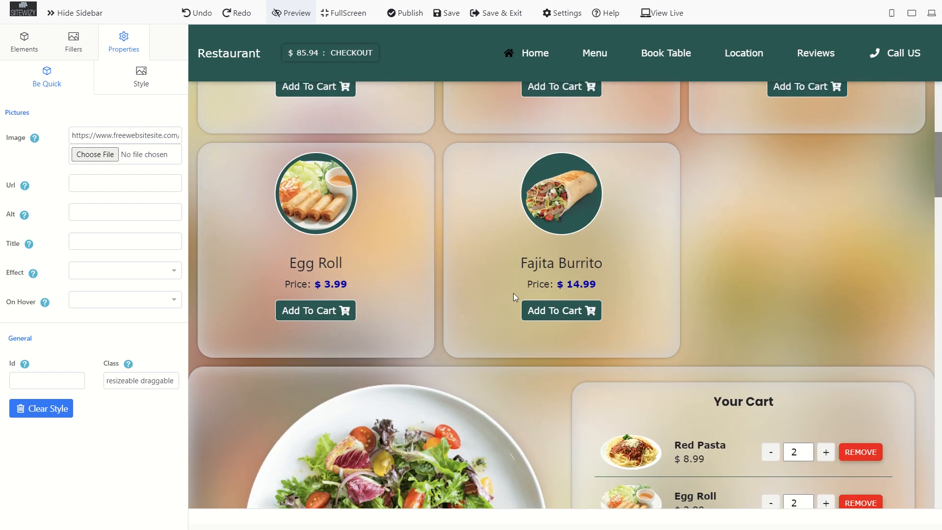
click(559, 314)
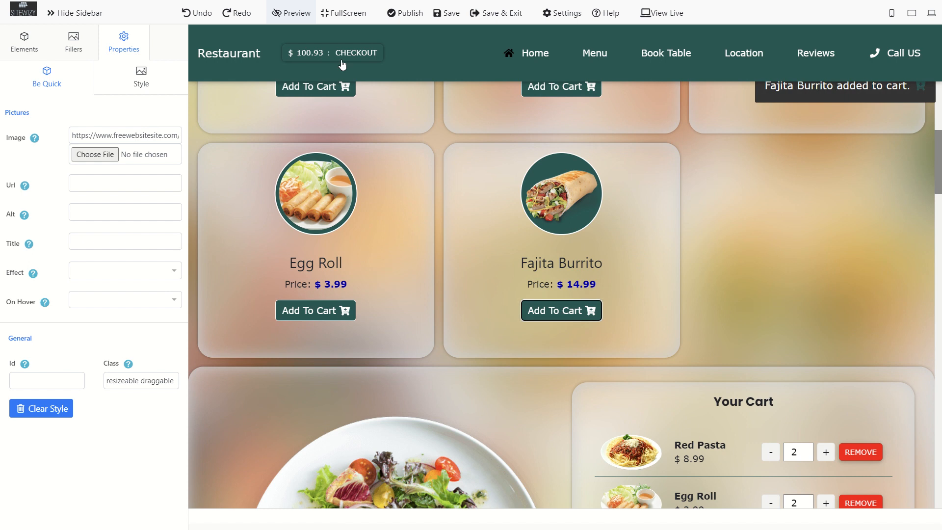
scroll(654, 283, down, 4)
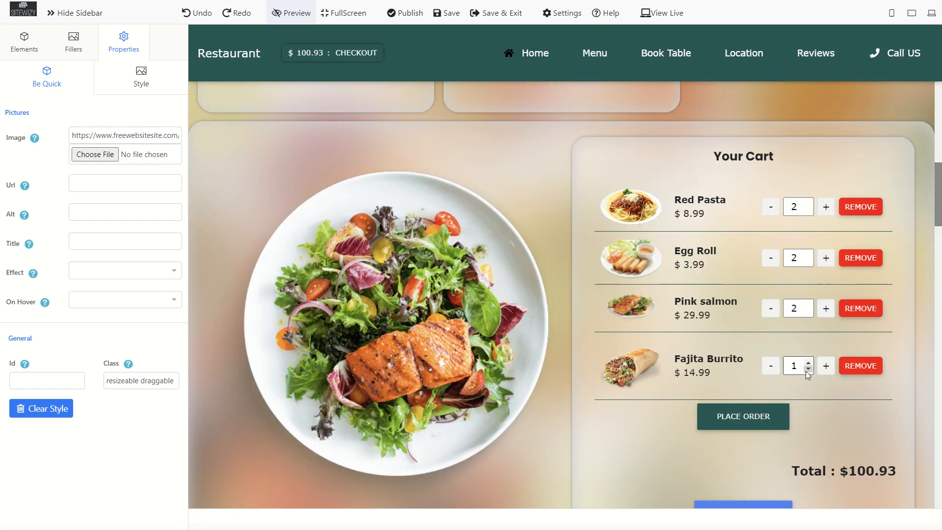
click(825, 365)
click(825, 366)
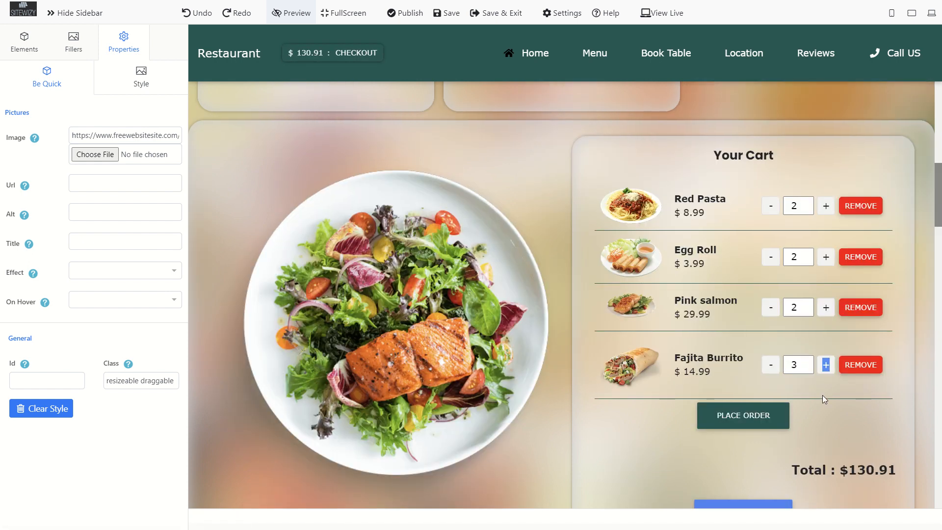
Start placing the order for shop pickup on 01/13/2023 at 08:42 PM and proceed to the contact details.
scroll(822, 395, down, 2)
click(760, 301)
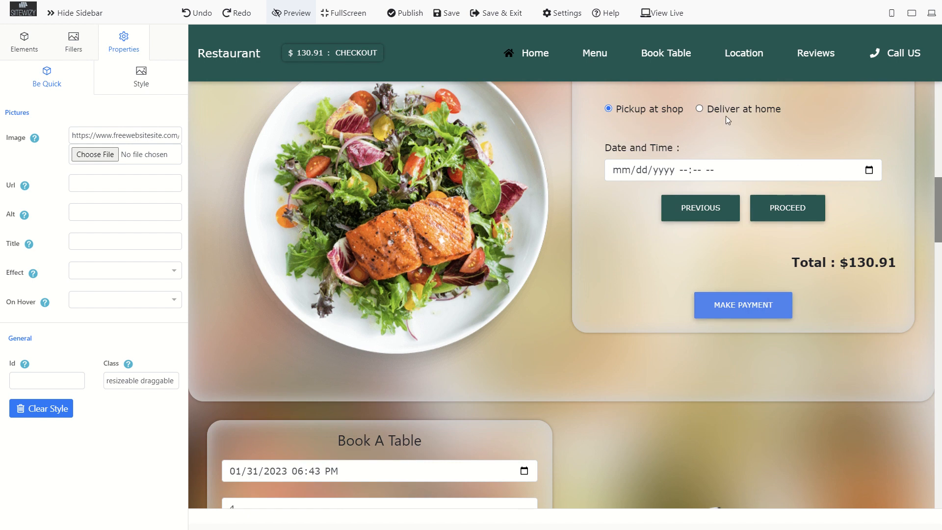
click(868, 171)
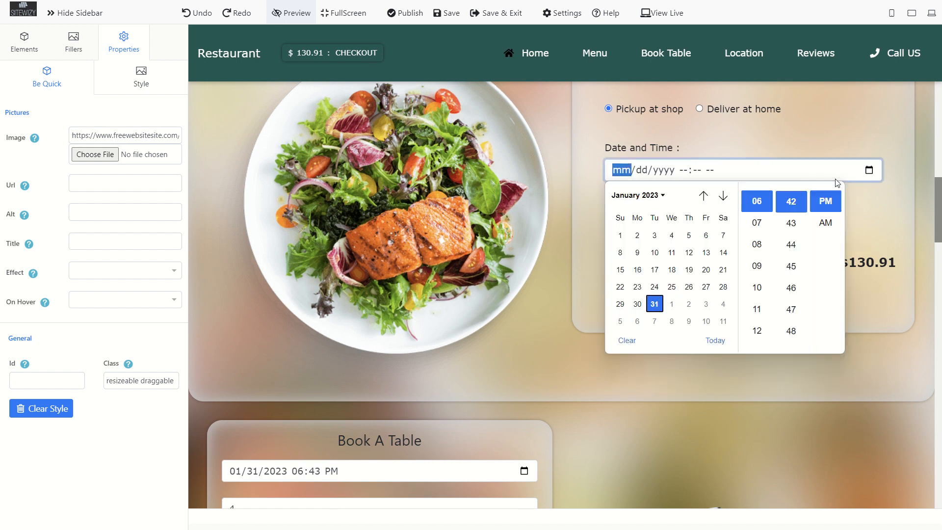
click(706, 252)
click(756, 244)
click(789, 137)
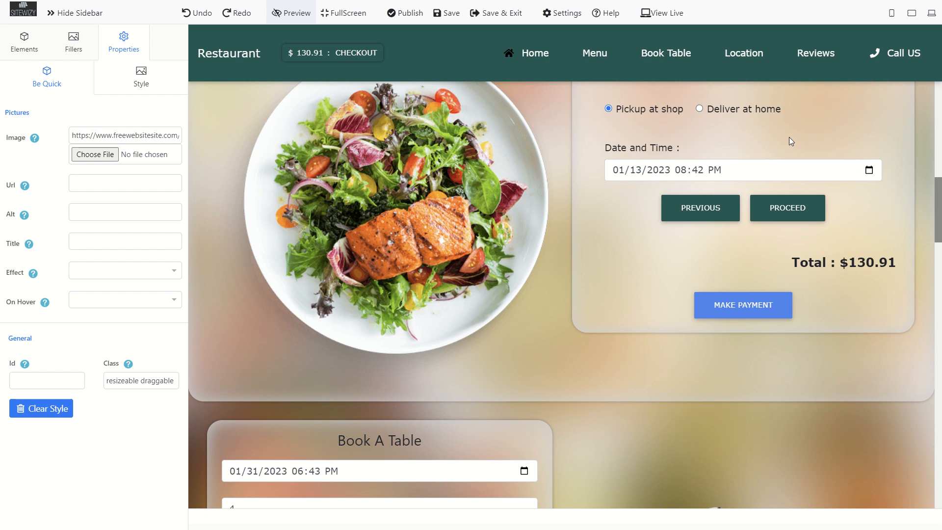
click(784, 209)
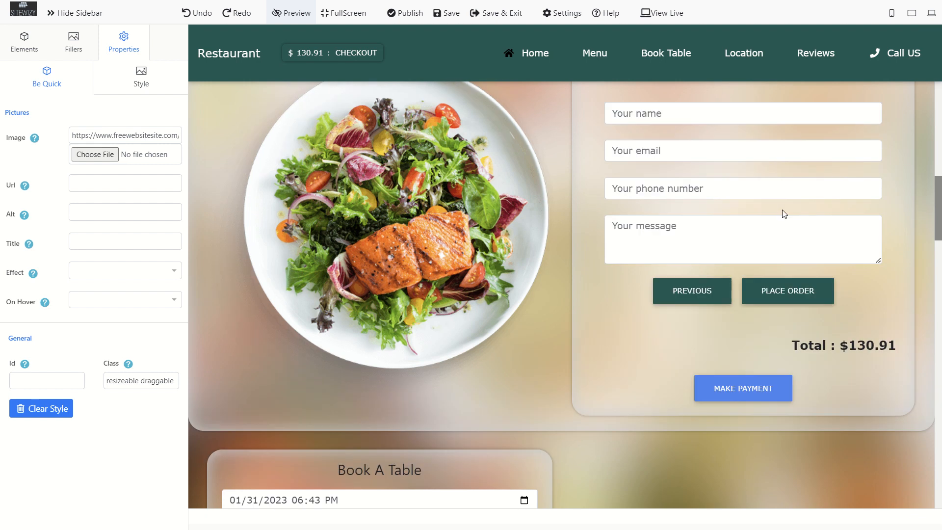
Examine the order's contact detail fields, the menu dishes above the cart and the order's total amount.
scroll(784, 214, up, 1)
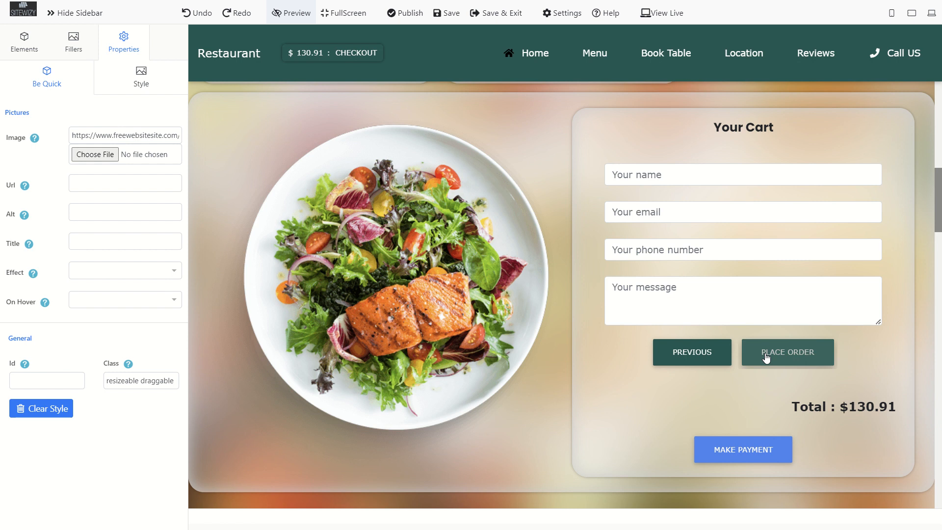
scroll(764, 349, up, 5)
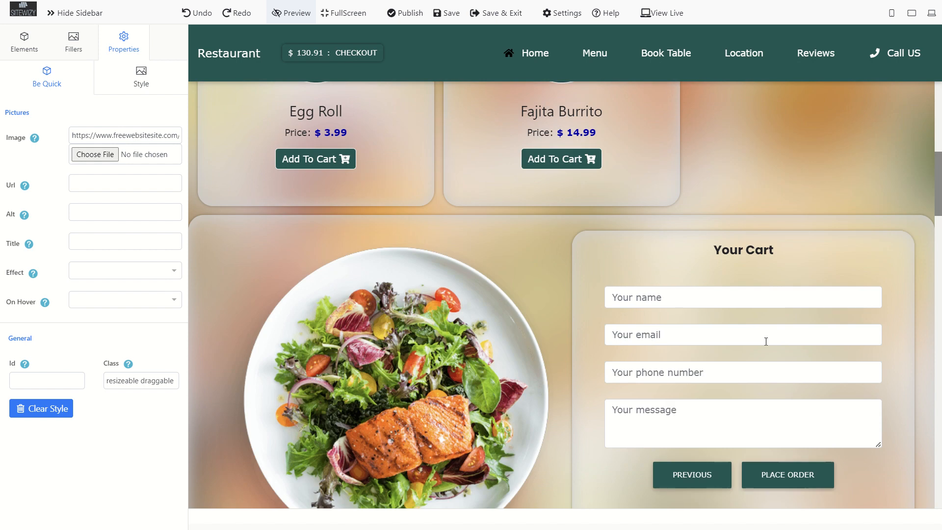
scroll(764, 341, down, 5)
scroll(766, 344, up, 9)
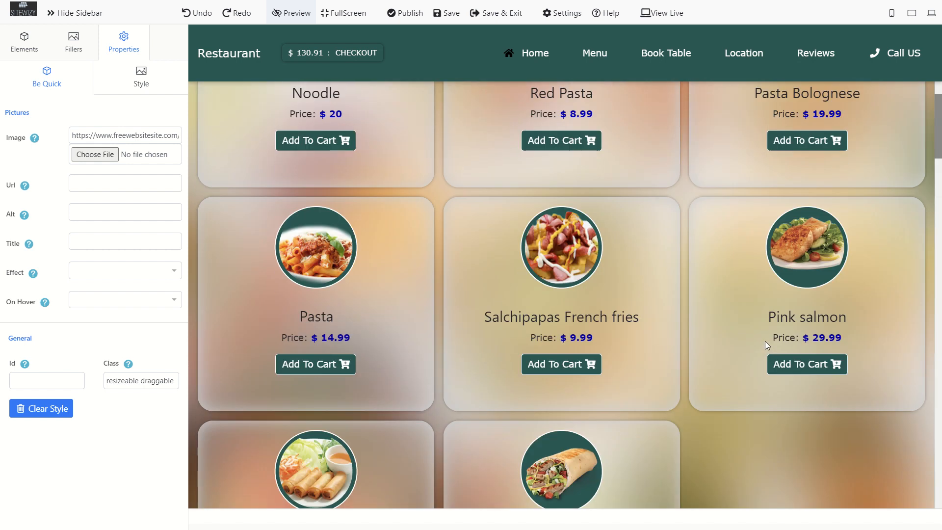
scroll(765, 343, down, 8)
scroll(766, 347, down, 1)
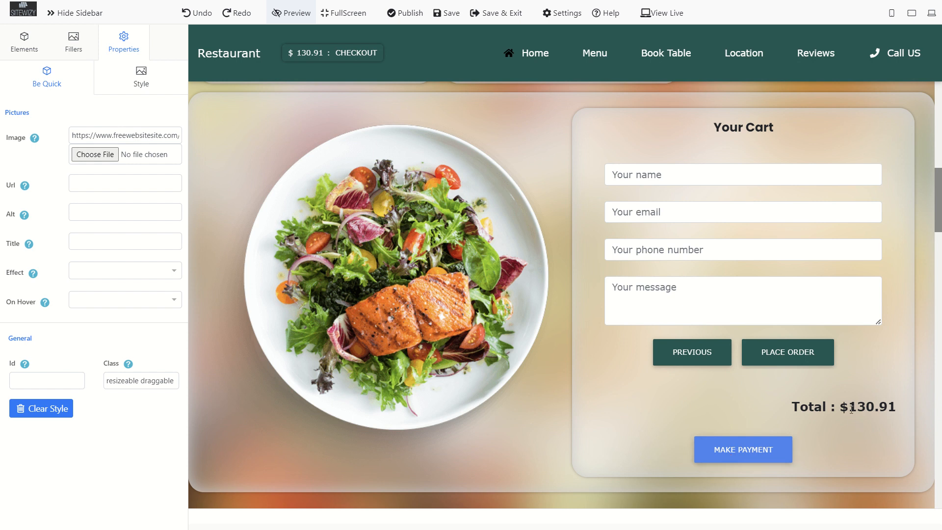
drag(848, 407, 897, 407)
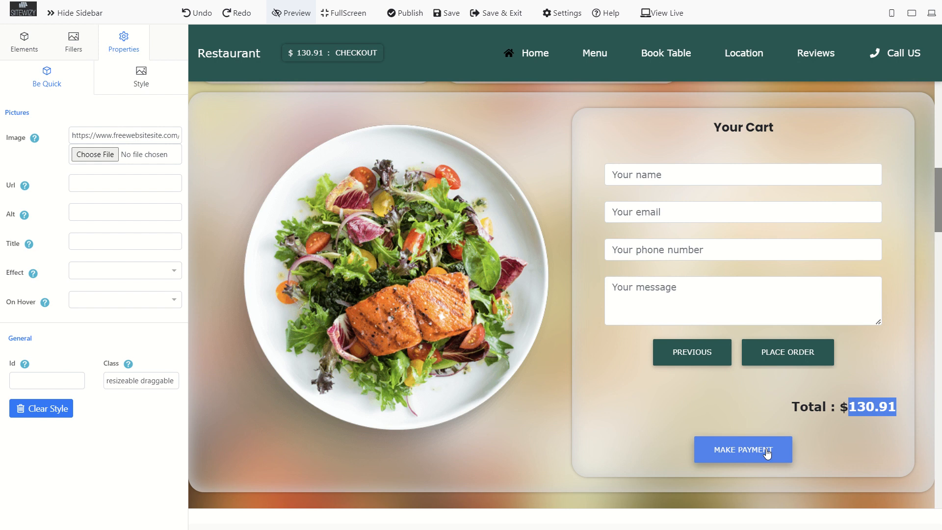
click(801, 447)
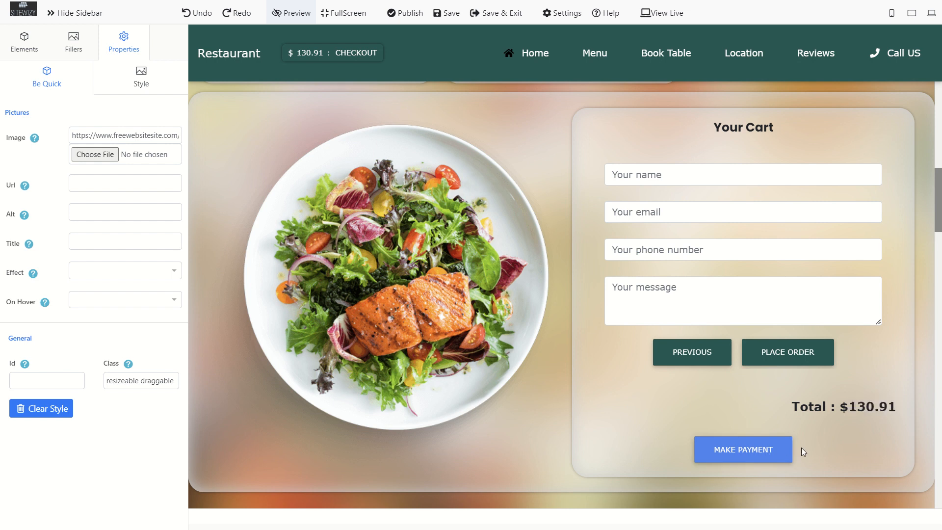
Test the cart's payment option, dismiss the purchase message and go back to the restaurant page's cart section.
click(779, 450)
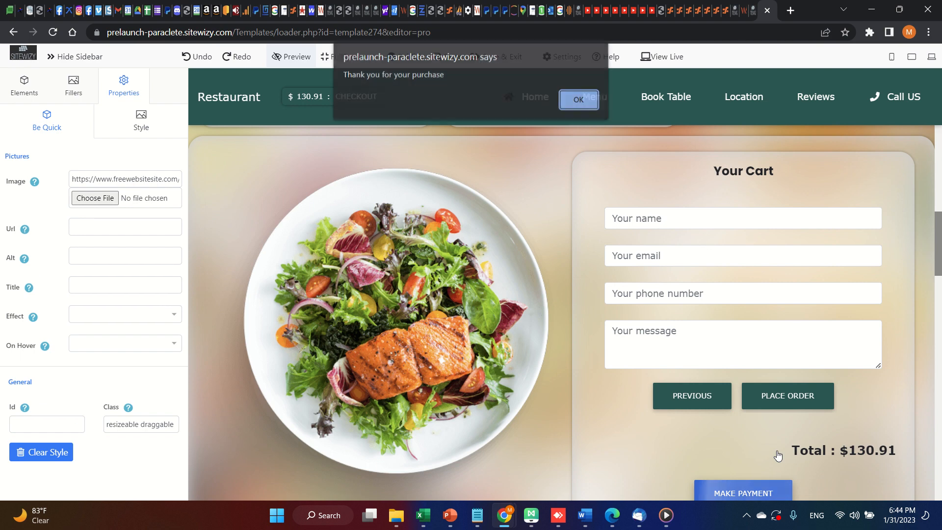
click(573, 102)
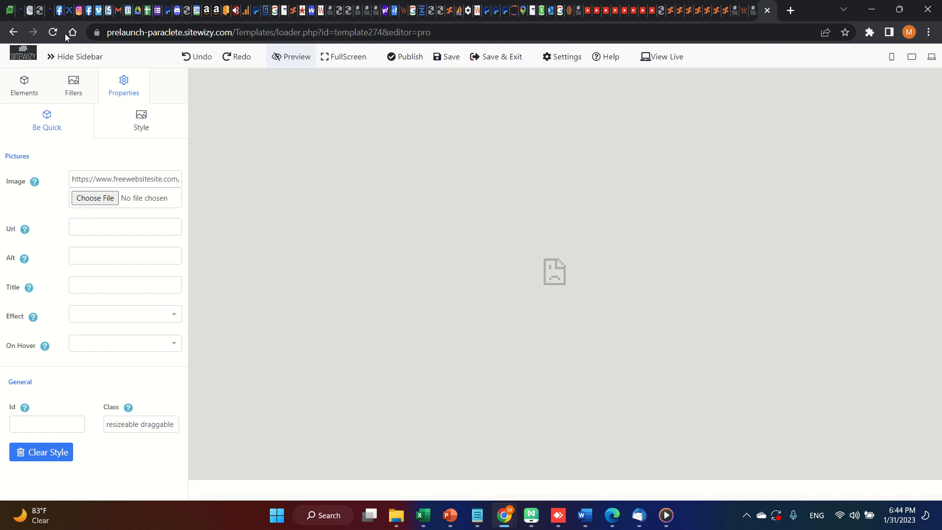
click(13, 32)
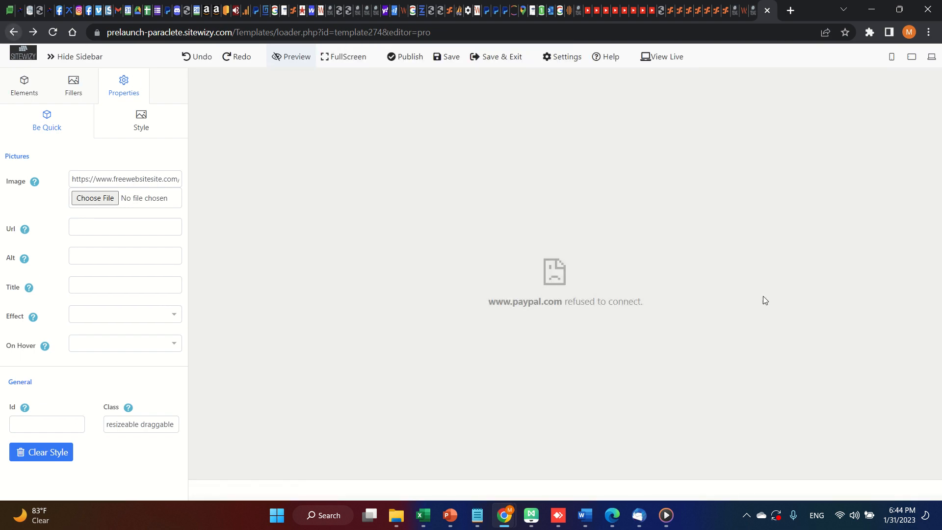
scroll(752, 427, down, 15)
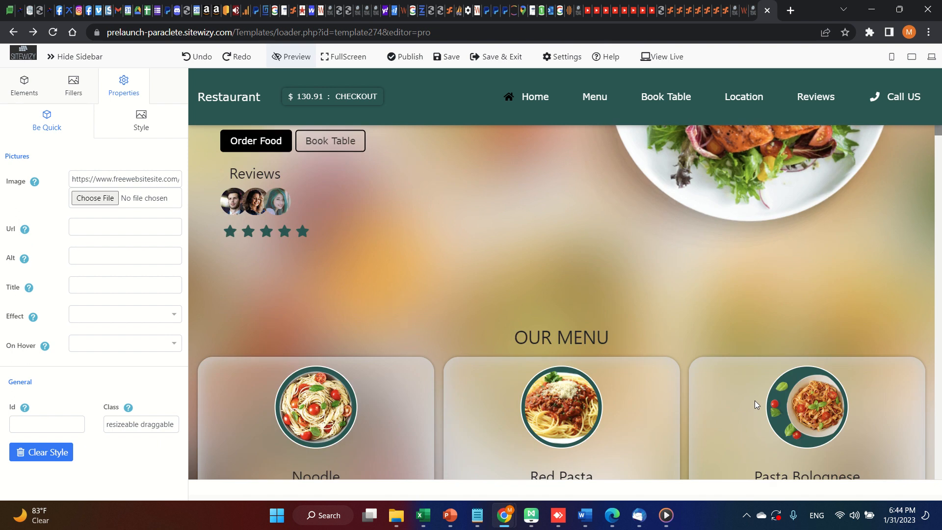
scroll(755, 400, down, 5)
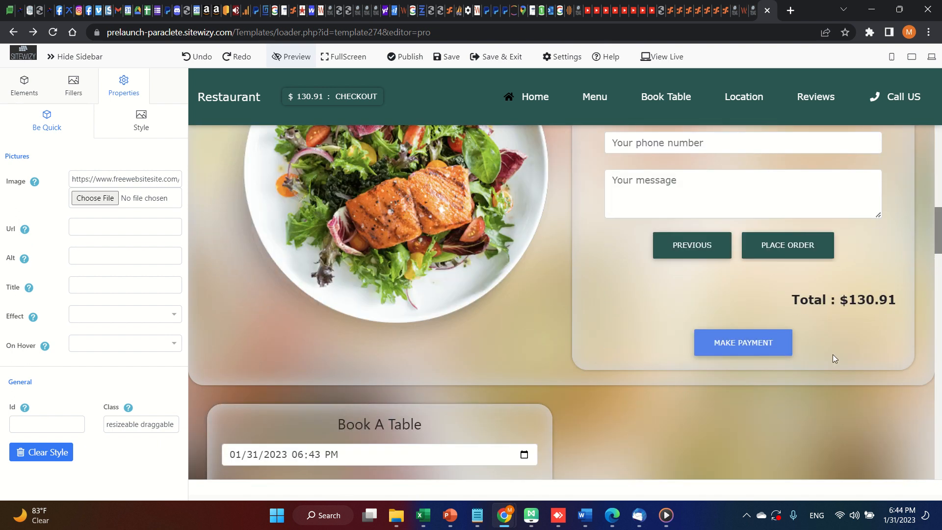
Return to the editing view, trigger the cart's MAKE PAYMENT button, dismiss its purchase message and switch on the button's Disabled property.
click(293, 56)
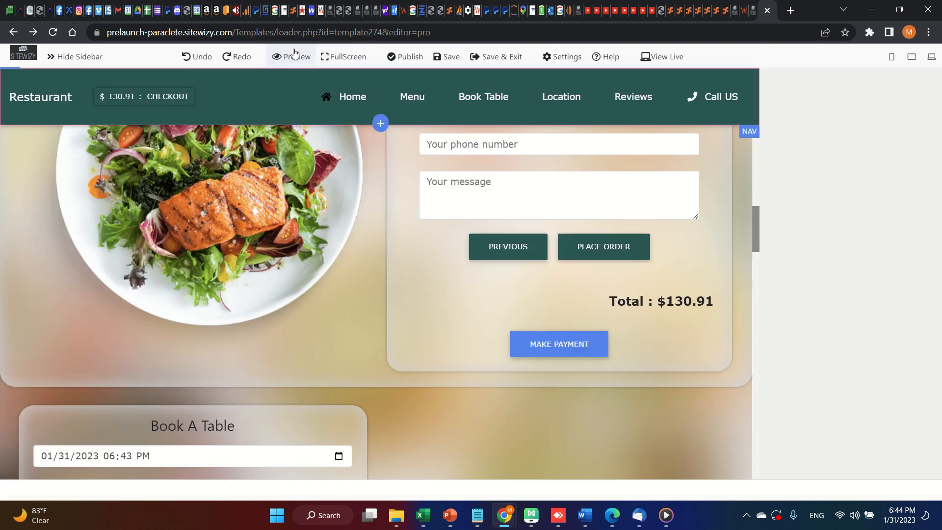
click(103, 58)
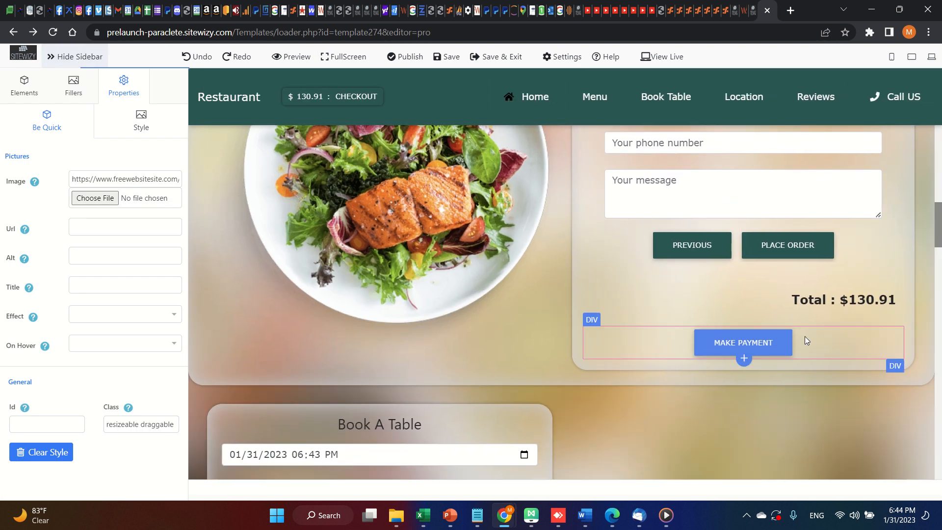
click(805, 338)
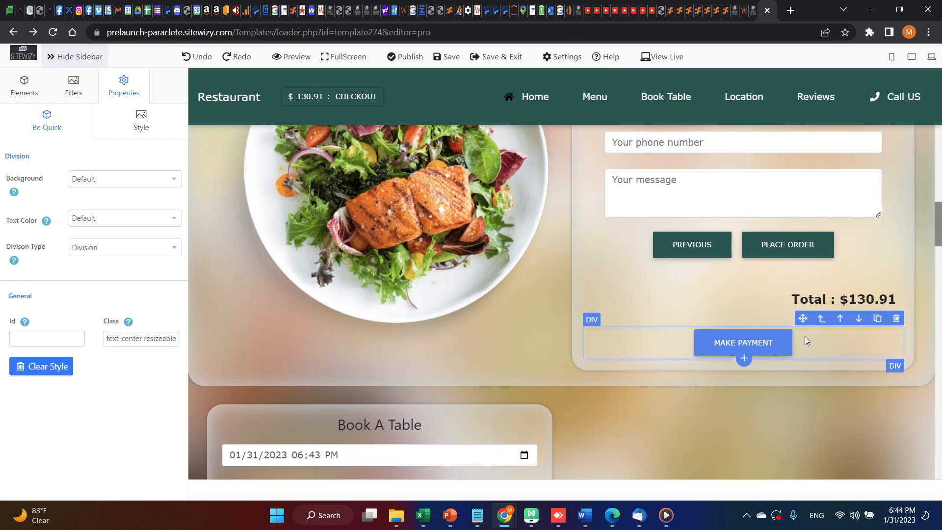
click(772, 346)
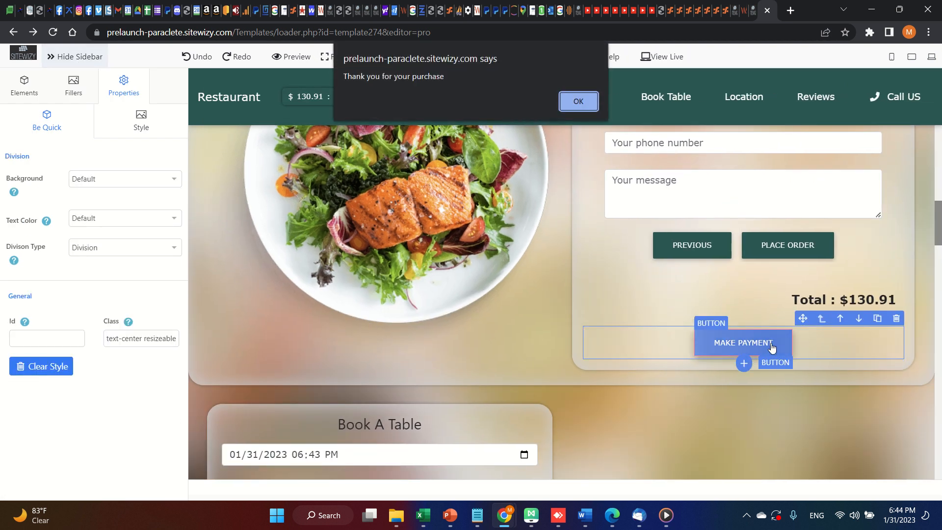
click(574, 100)
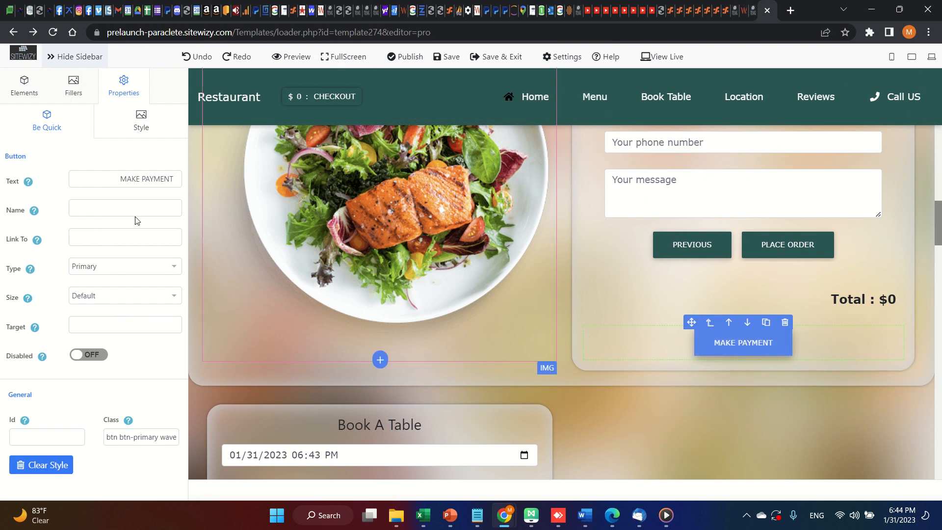
click(88, 357)
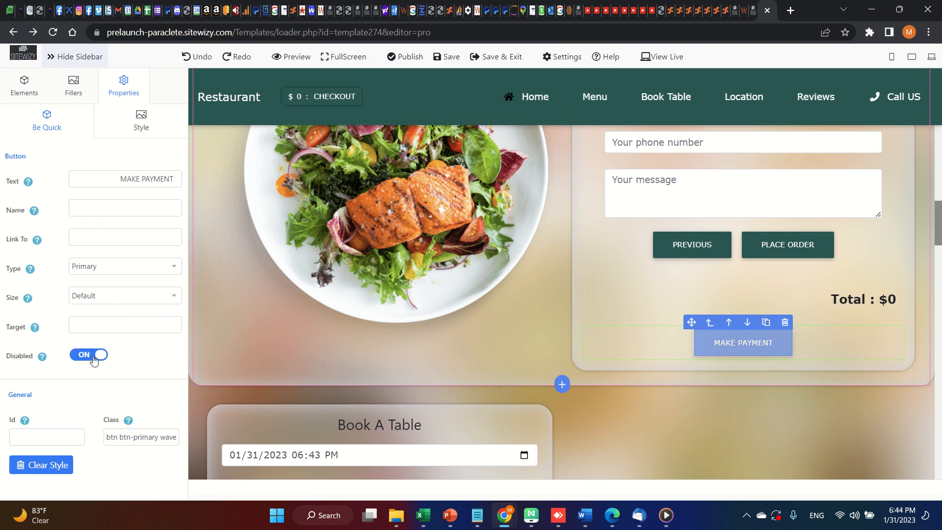
Extend the disabled payment button's label to MAKE PAYMENT AT SHOP.
click(766, 342)
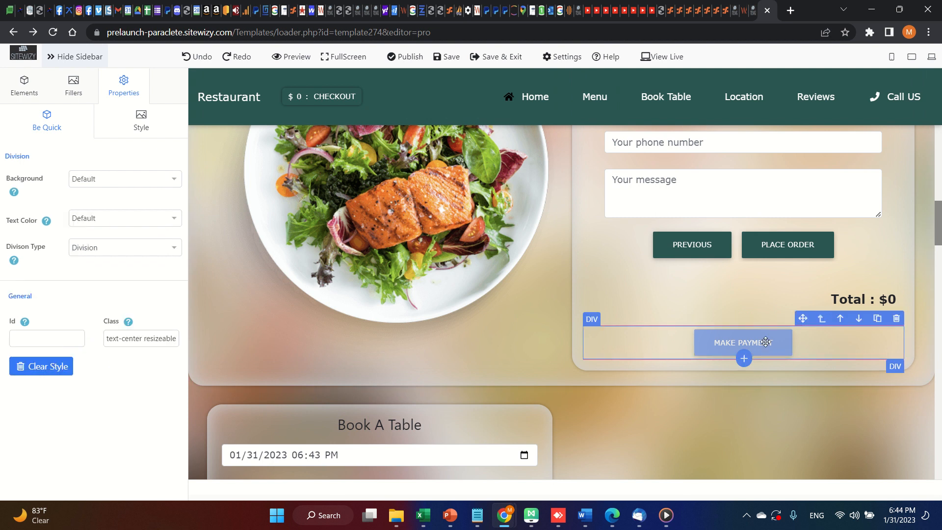
click(767, 342)
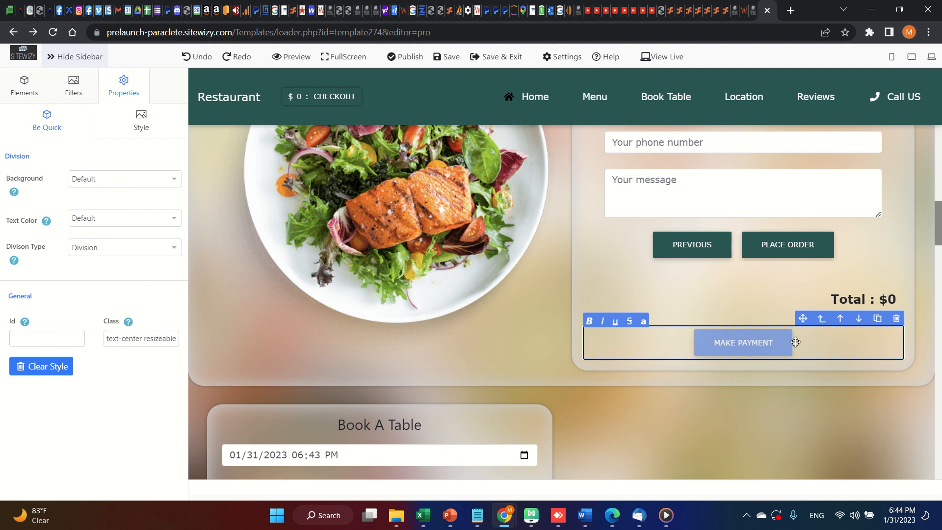
text(AT SHOP)
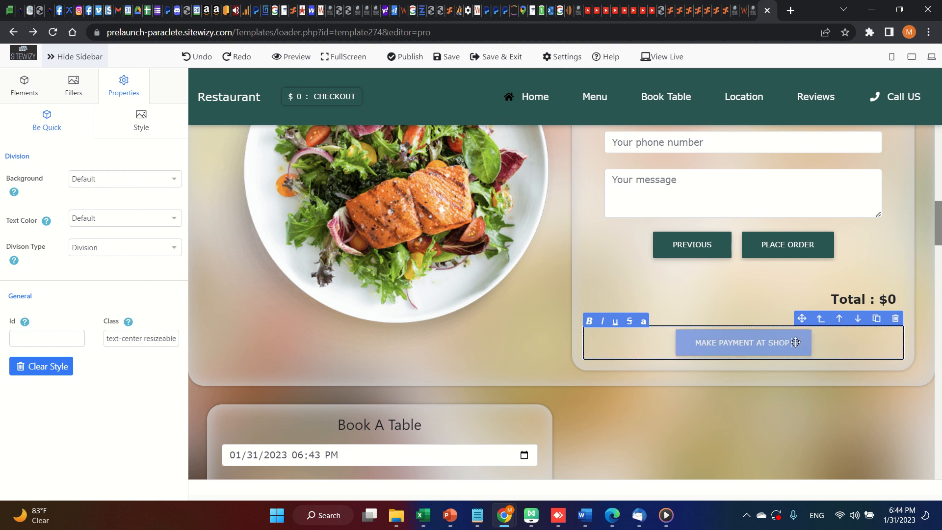
click(447, 65)
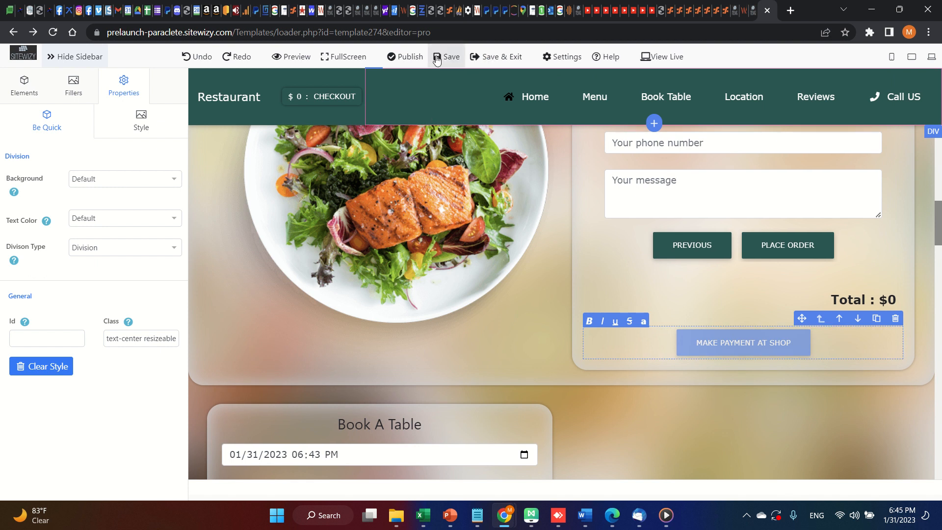
Toggle the Autosave option in the editor's interface settings and close the settings.
click(192, 53)
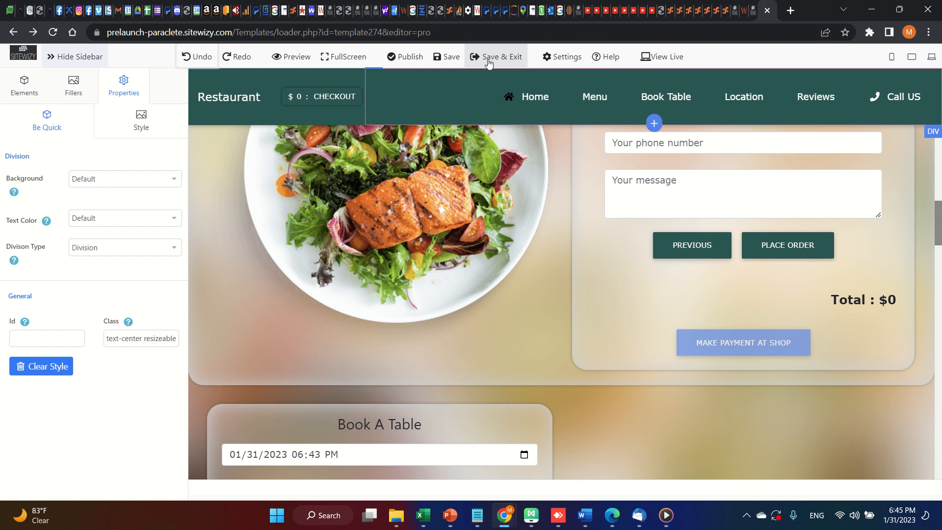
click(563, 56)
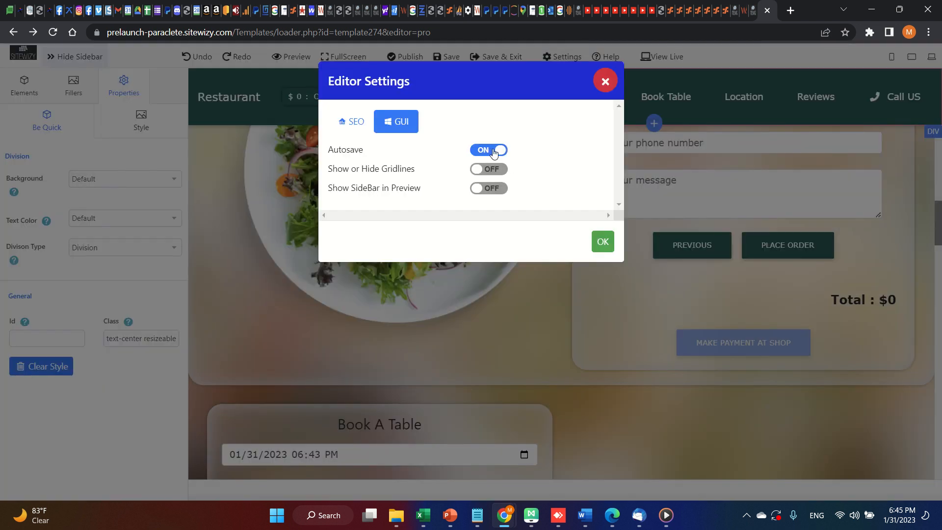
click(491, 150)
click(605, 82)
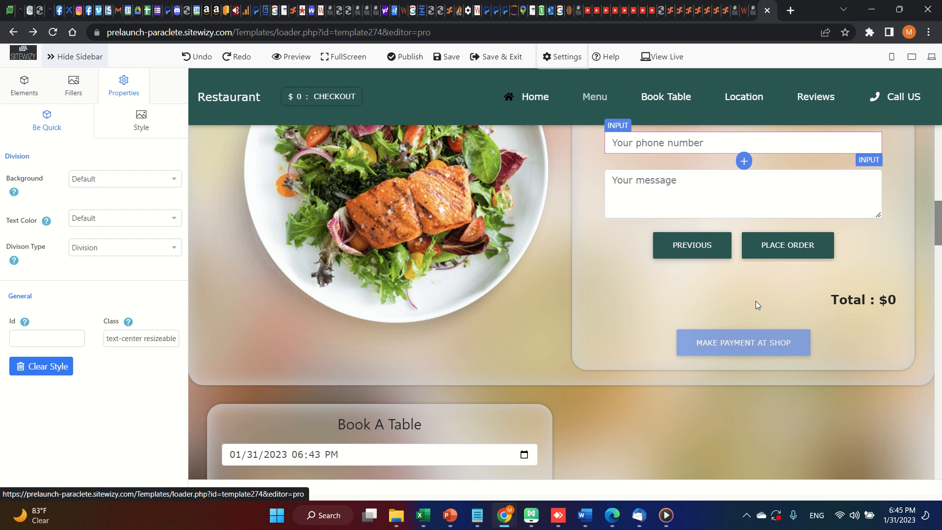
Delete AT SHOP from the payment button's label so it reads MAKE PAYMENT.
click(788, 346)
click(789, 342)
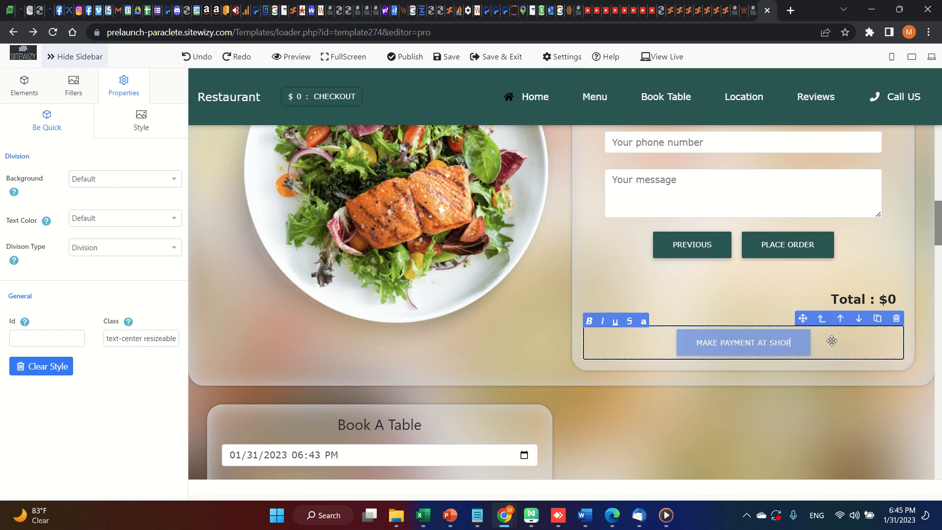
click(832, 340)
key(BackSpace)
key(BackSpace)
key(BackSpace)
key(BackSpace)
key(BackSpace)
key(BackSpace)
key(BackSpace)
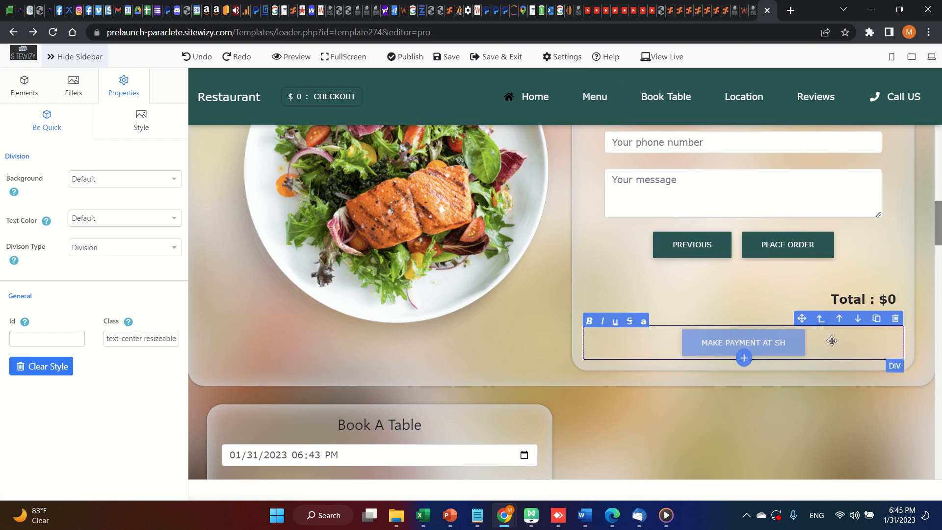
click(791, 340)
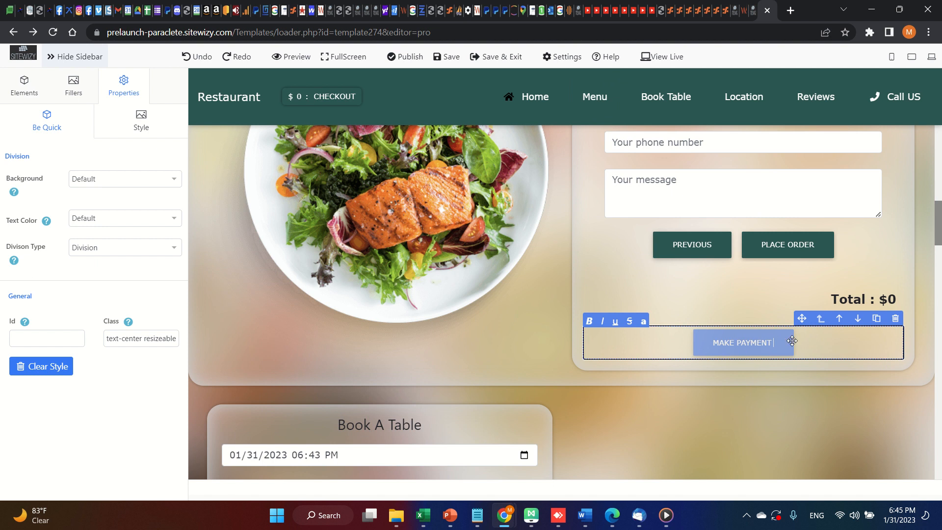
click(799, 340)
click(719, 305)
click(683, 346)
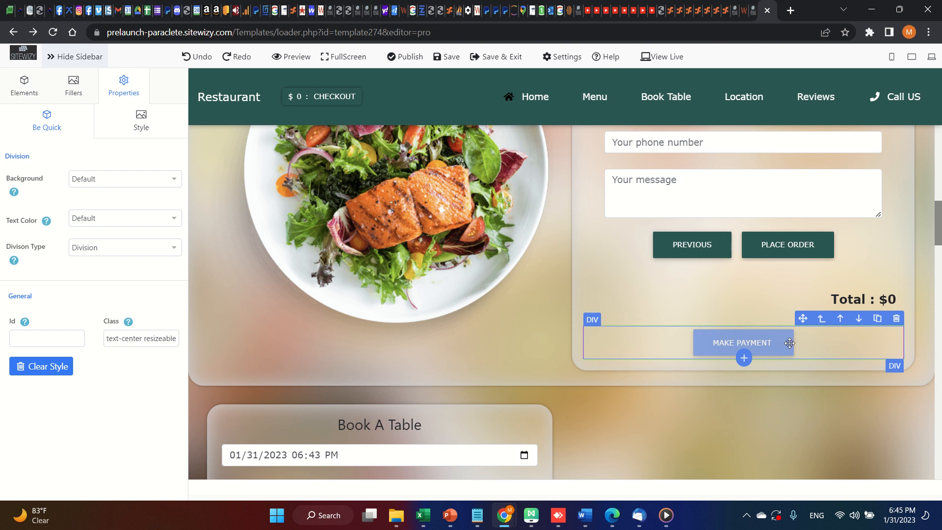
Examine the style options of the payment button's container and the page's cart, table booking and customer review sections.
click(162, 133)
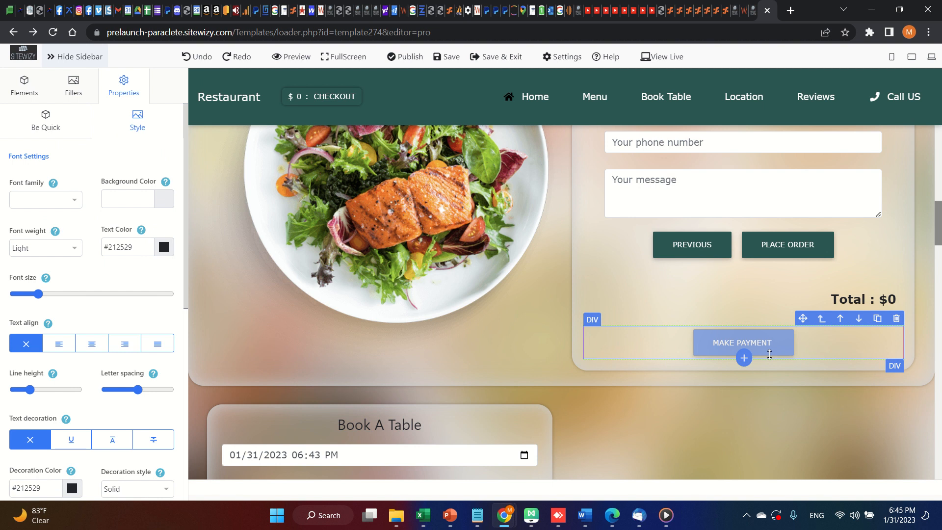
scroll(776, 410, down, 1)
scroll(776, 410, up, 4)
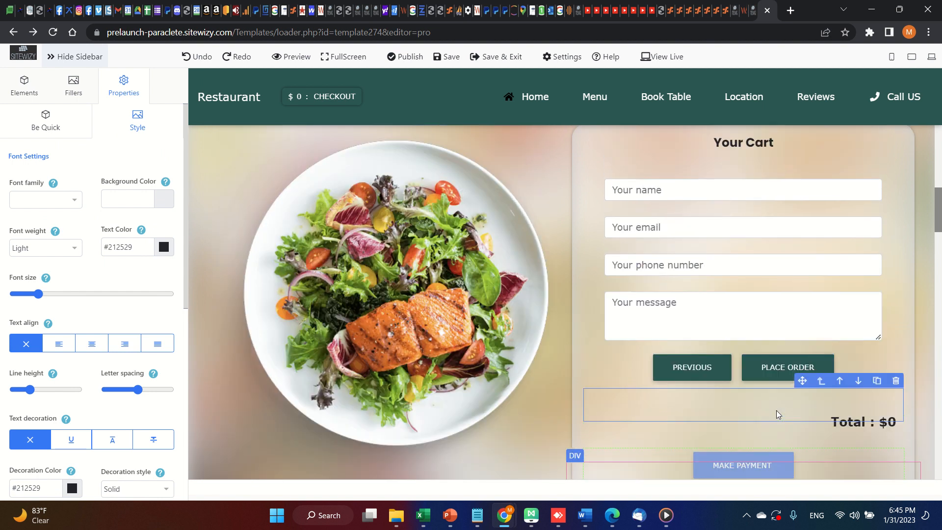
scroll(783, 404, down, 1)
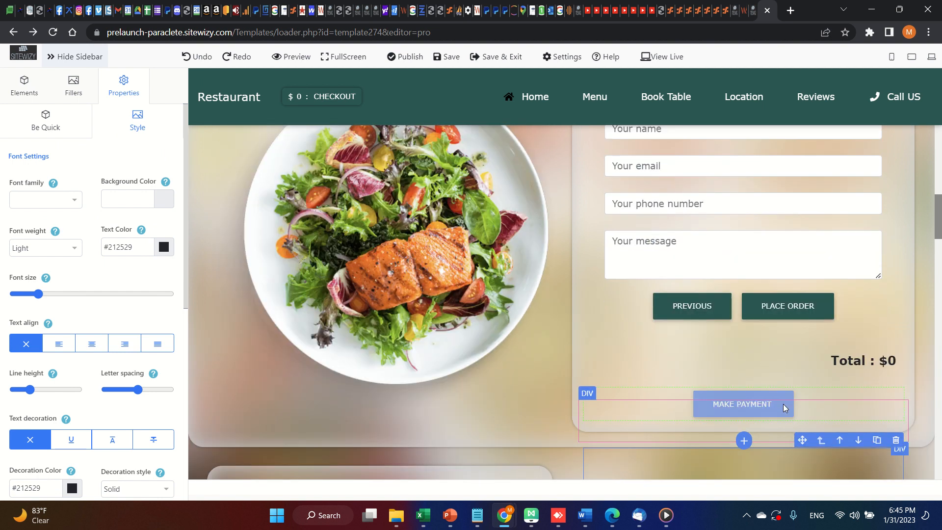
scroll(784, 408, down, 2)
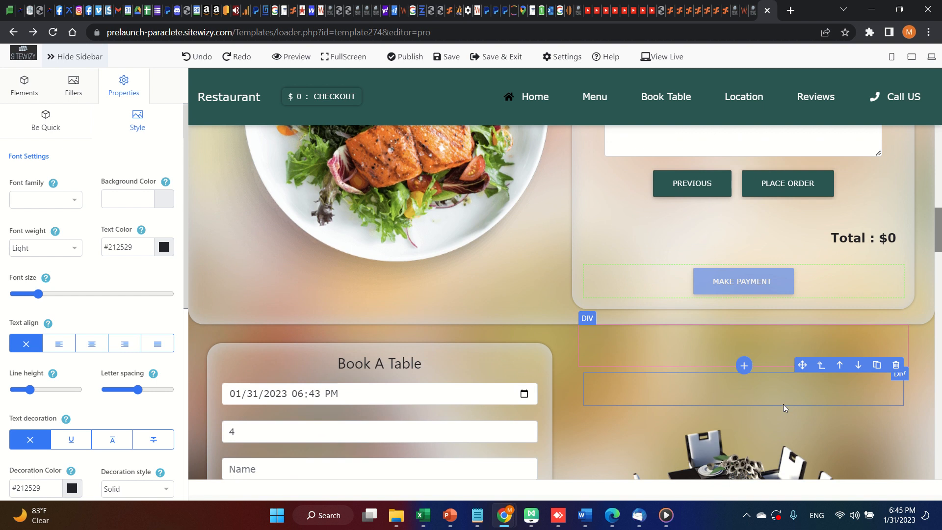
scroll(783, 404, down, 4)
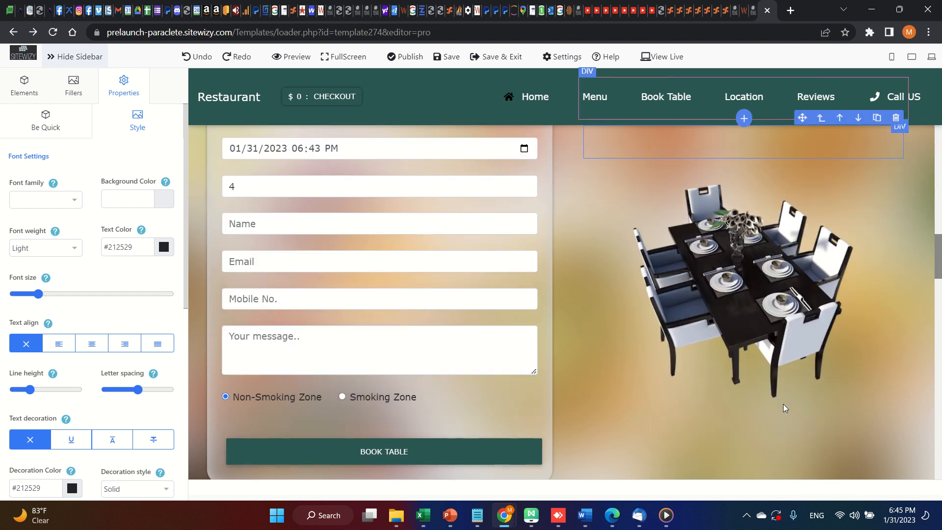
scroll(782, 408, down, 2)
scroll(783, 404, down, 2)
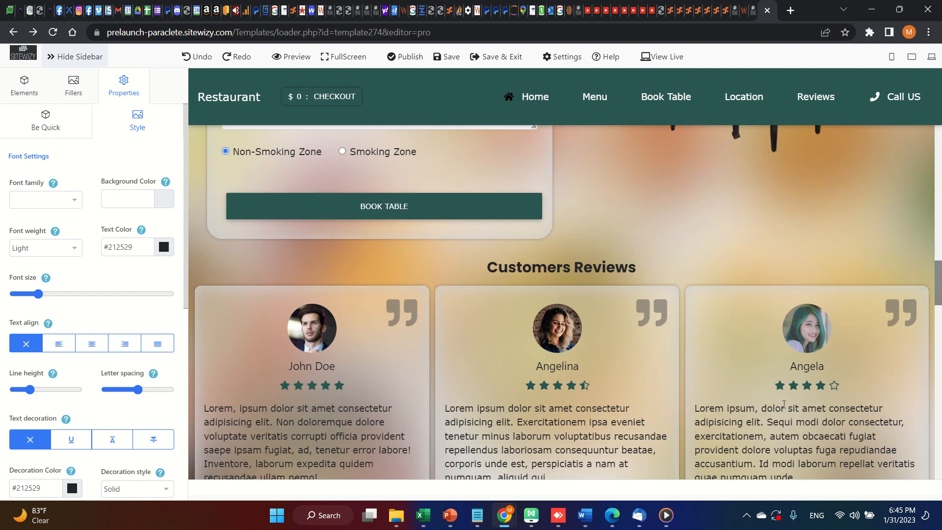
Duplicate the Fajita Burrito dish card in the restaurant's food menu.
scroll(782, 405, up, 8)
scroll(782, 405, up, 10)
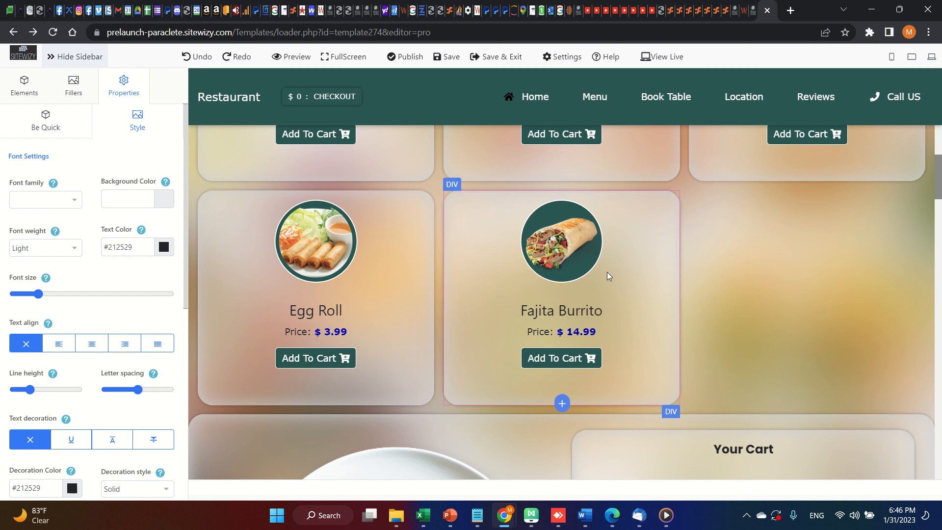
click(620, 218)
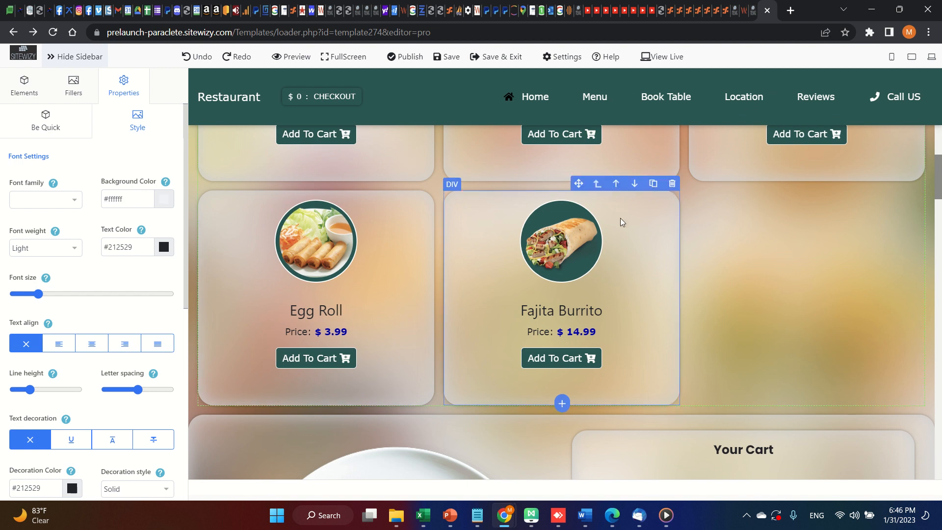
click(654, 184)
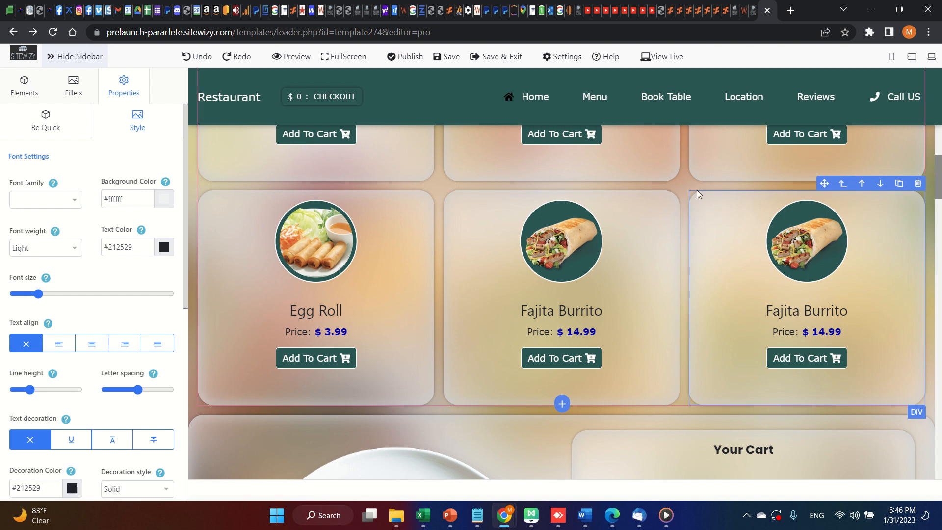
View the duplicated card's picture properties and rename its dish title to Fish tacos.
click(801, 261)
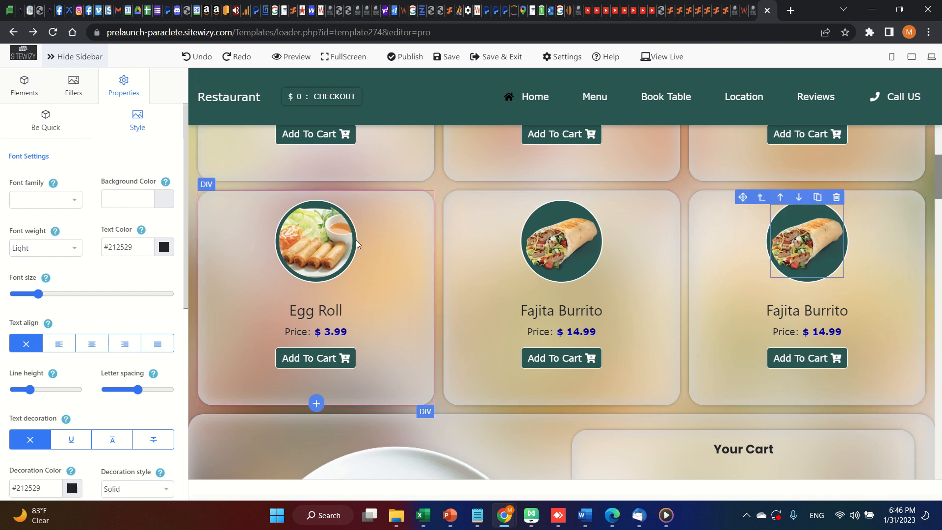
click(45, 123)
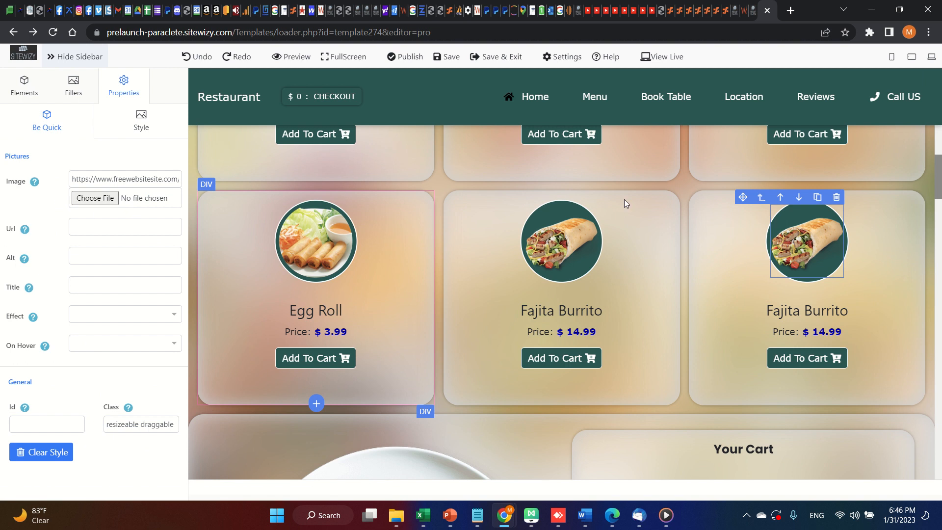
click(820, 312)
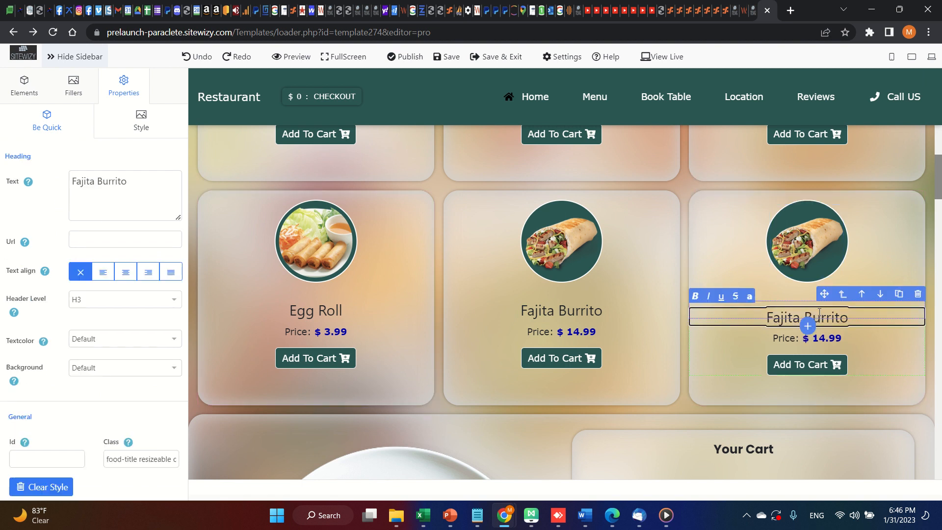
triple_click(819, 312)
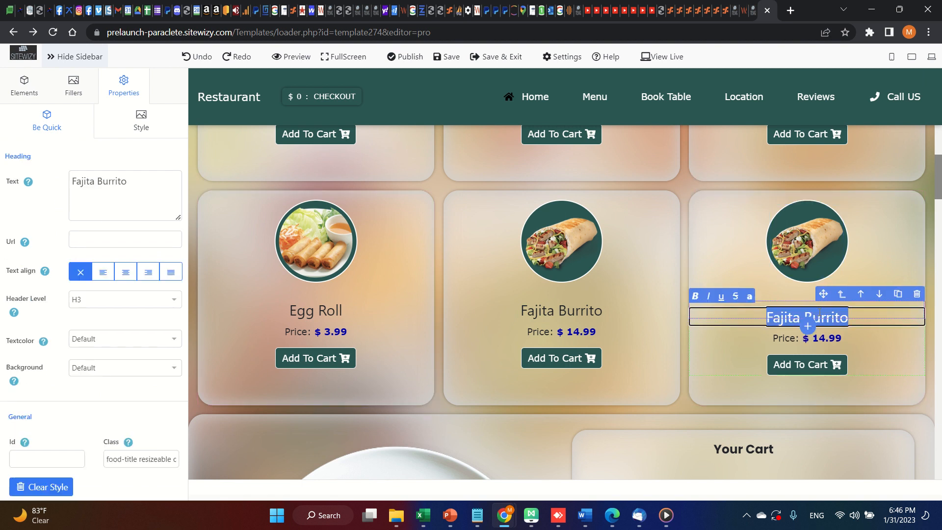
text(f)
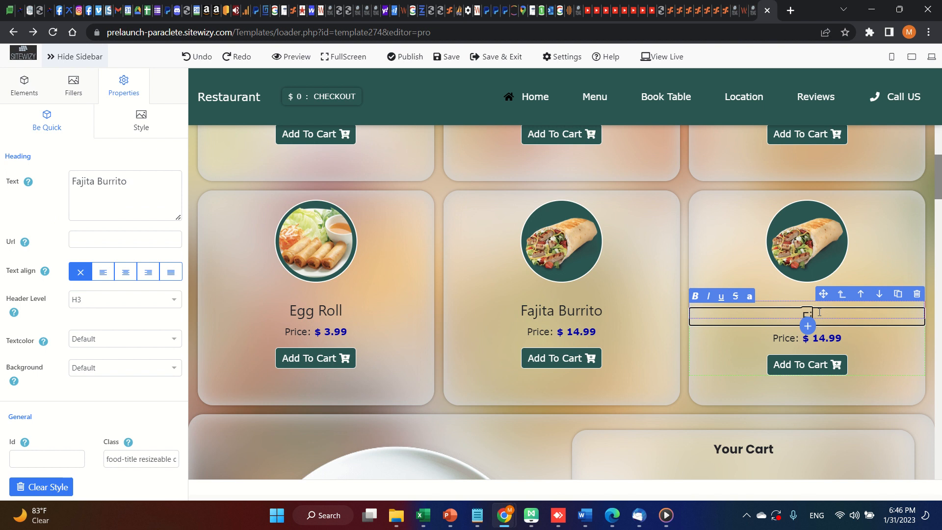
text(ish tacos)
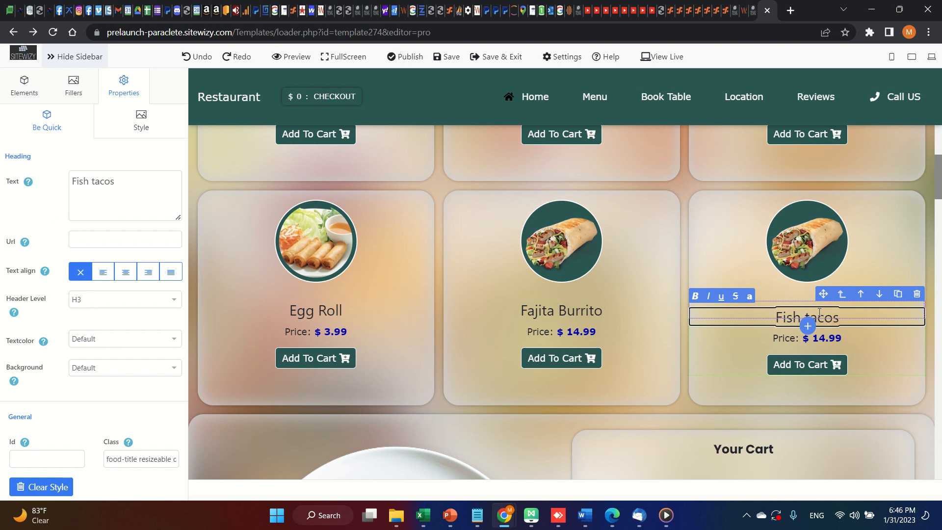
Open the Fish tacos price for editing and look over the cart section below the menu.
double_click(828, 332)
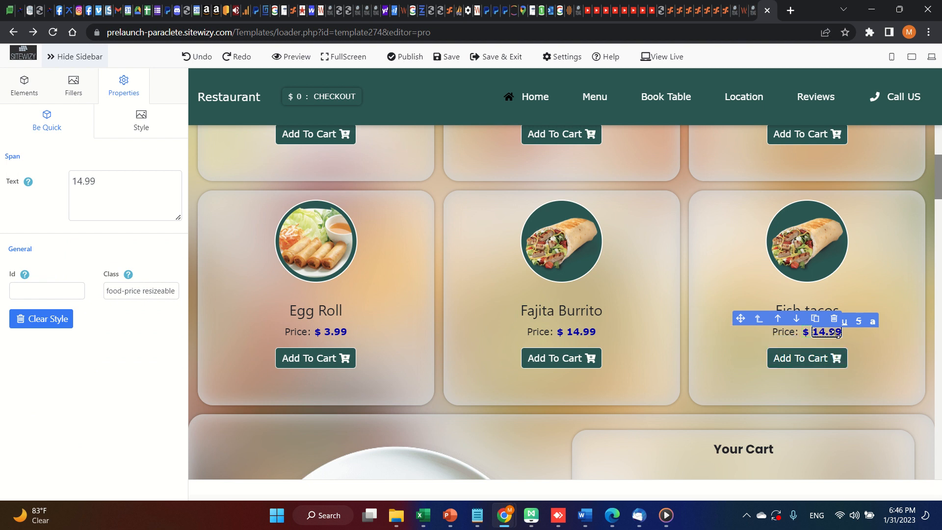
scroll(871, 363, down, 8)
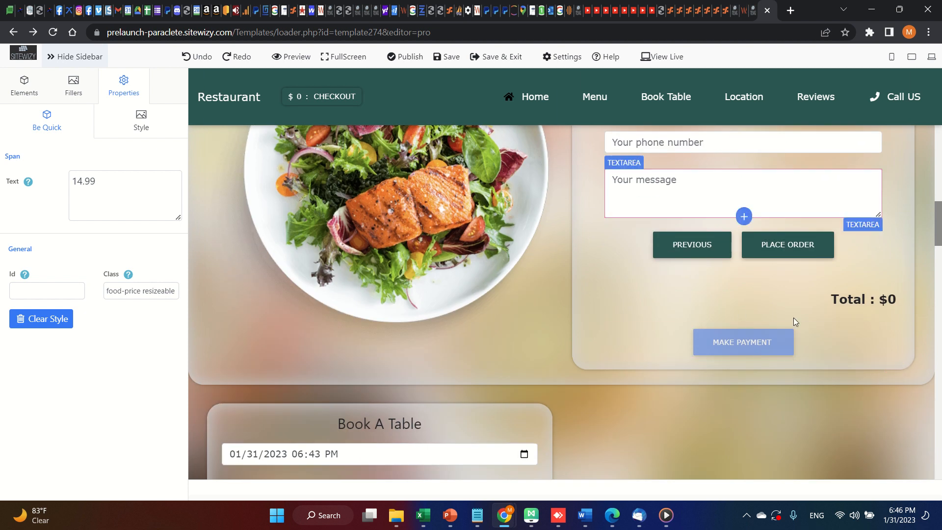
scroll(793, 317, up, 5)
scroll(814, 254, up, 5)
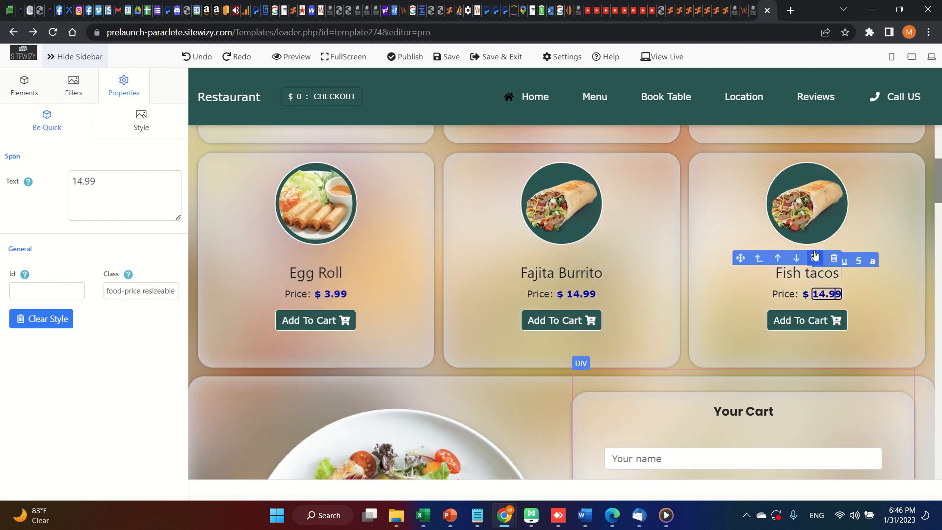
Duplicate the Fish tacos dish card three times to fill another row of the food menu.
click(890, 267)
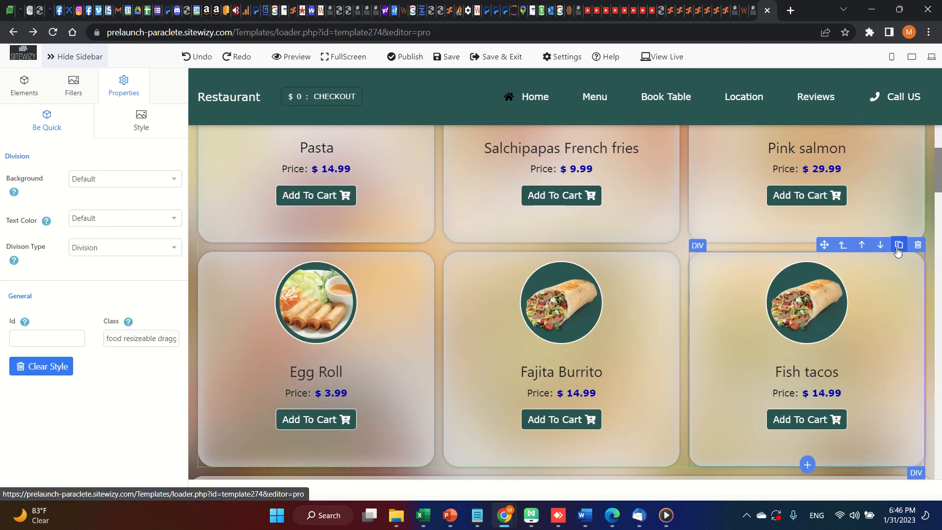
click(899, 247)
scroll(759, 329, down, 4)
scroll(729, 345, down, 3)
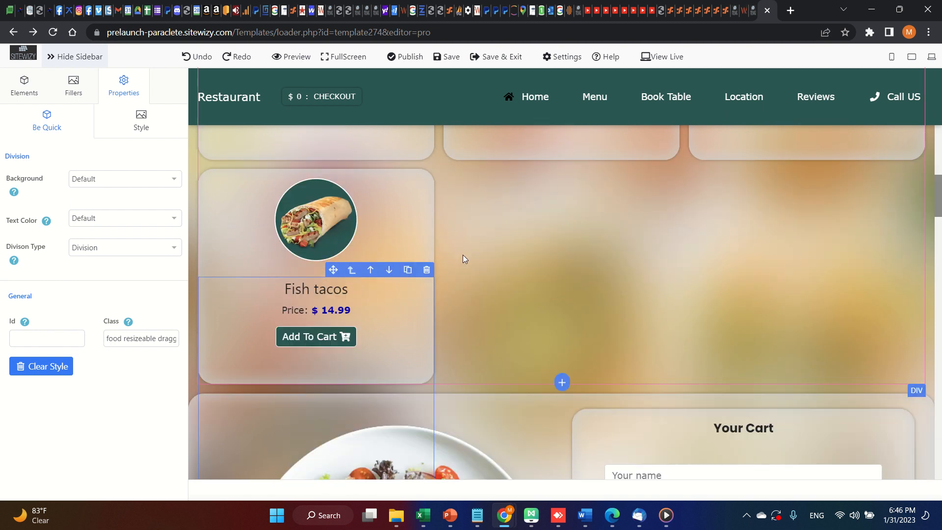
click(403, 172)
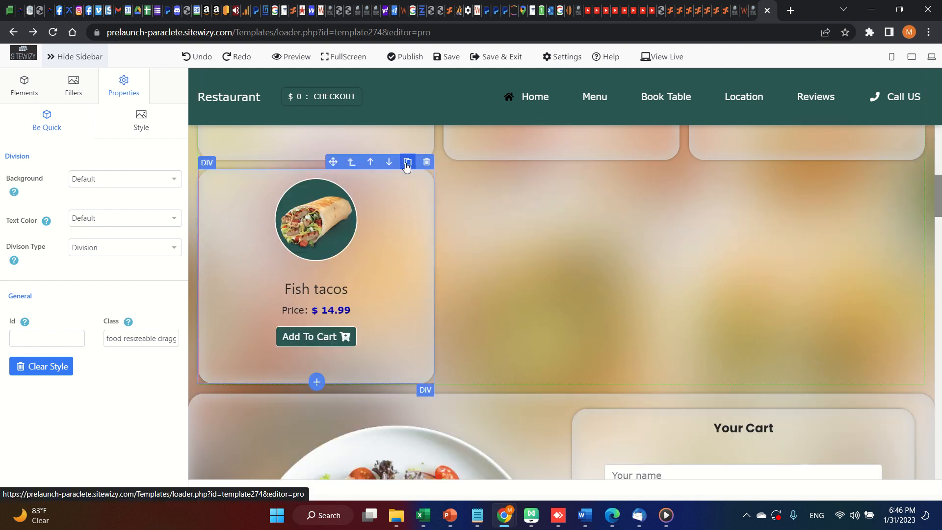
click(407, 162)
click(653, 162)
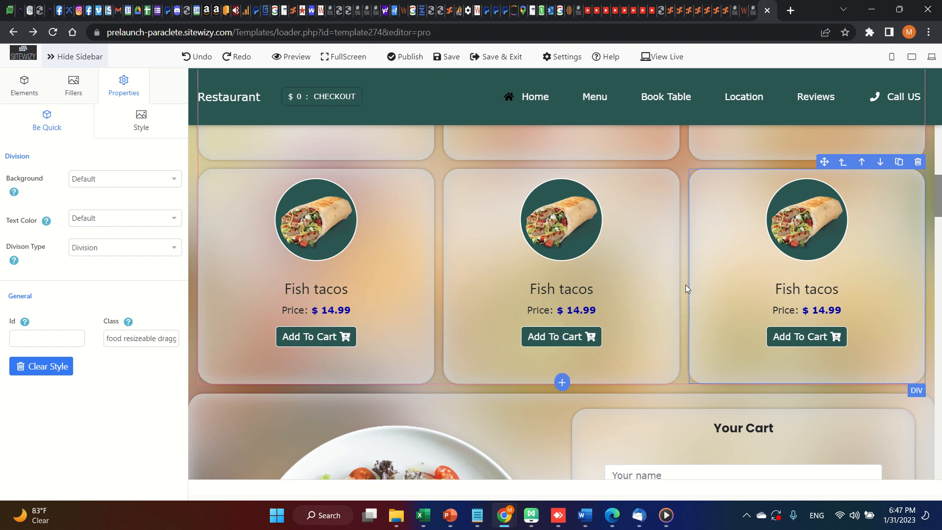
Undo the added Fish tacos cards so that the food menu ends with the Fajita Burrito dish.
click(191, 56)
click(188, 58)
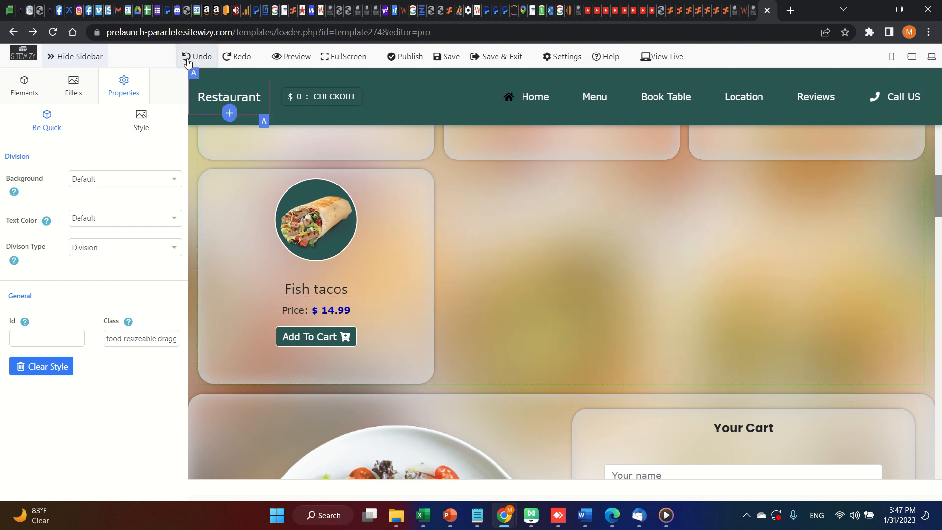
click(188, 58)
scroll(426, 260, up, 5)
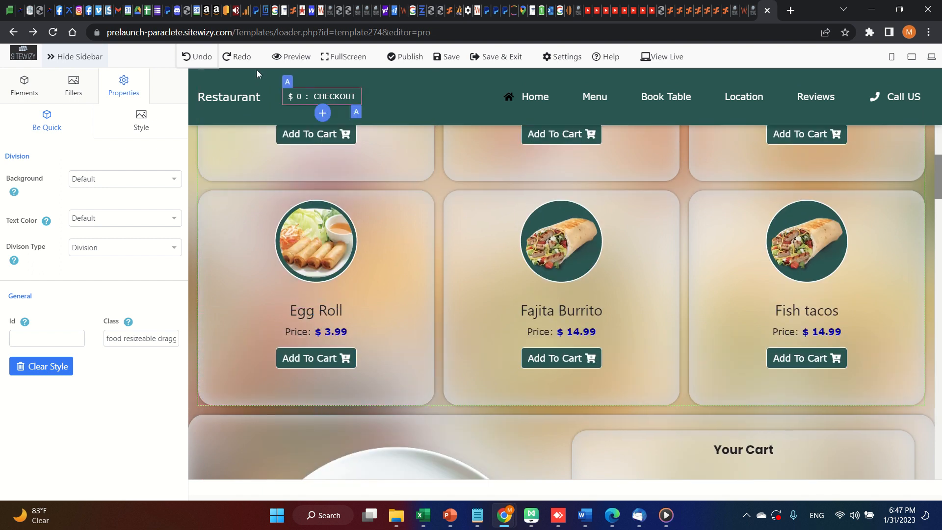
click(195, 60)
click(194, 60)
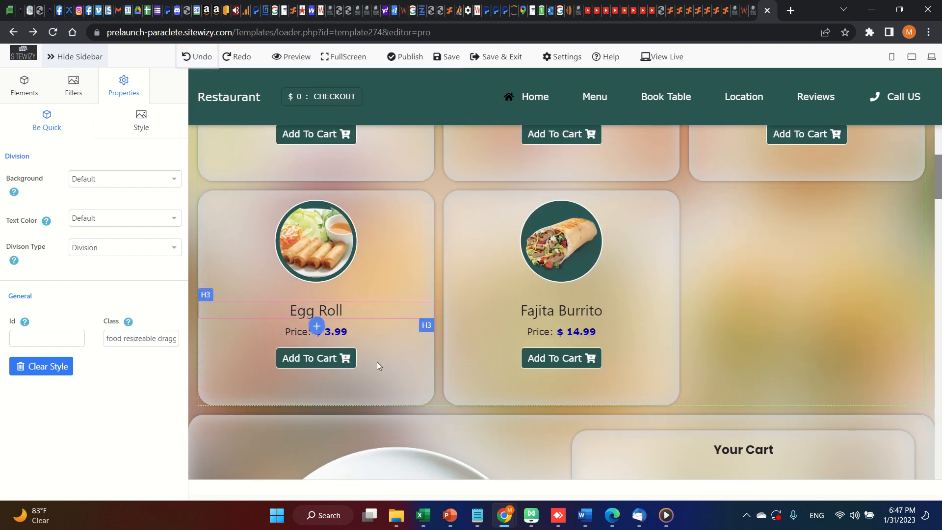
Open the first and second review texts under Customers Reviews for editing and save the page.
scroll(654, 426, down, 20)
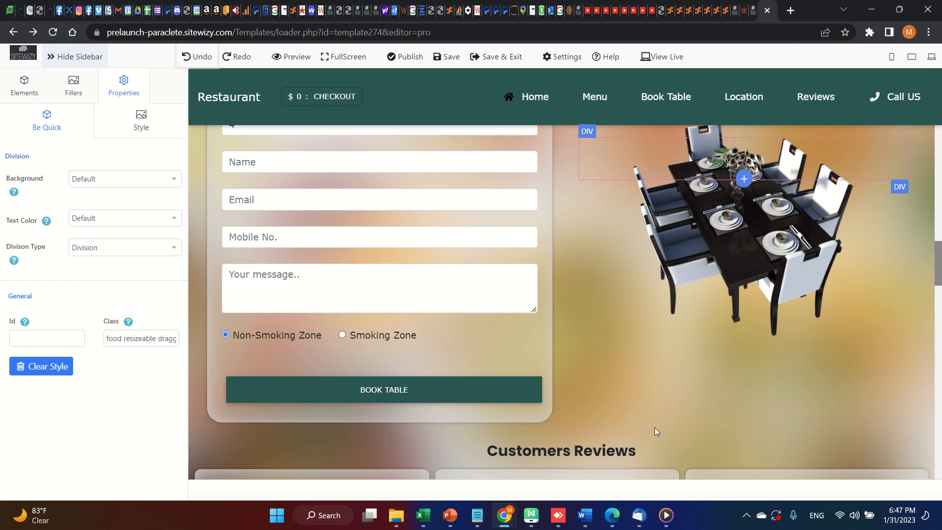
scroll(654, 428, up, 8)
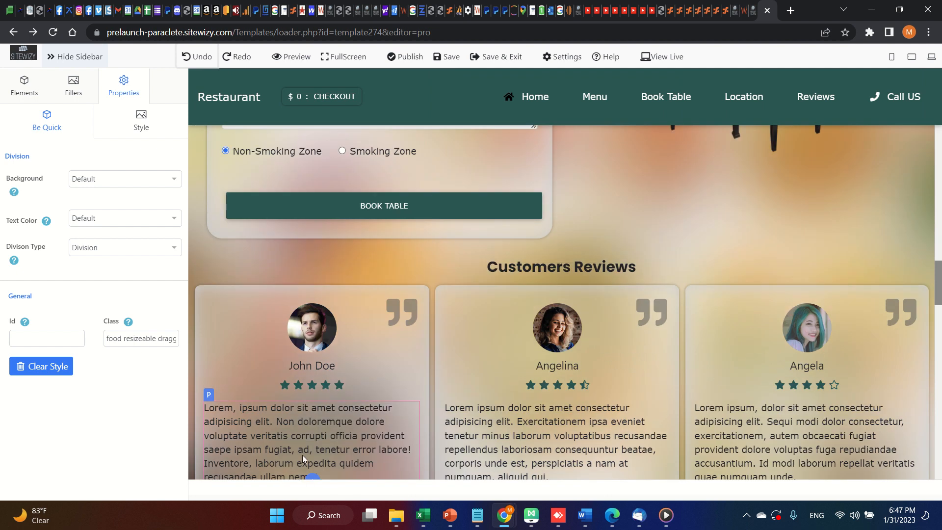
scroll(334, 432, down, 1)
click(353, 381)
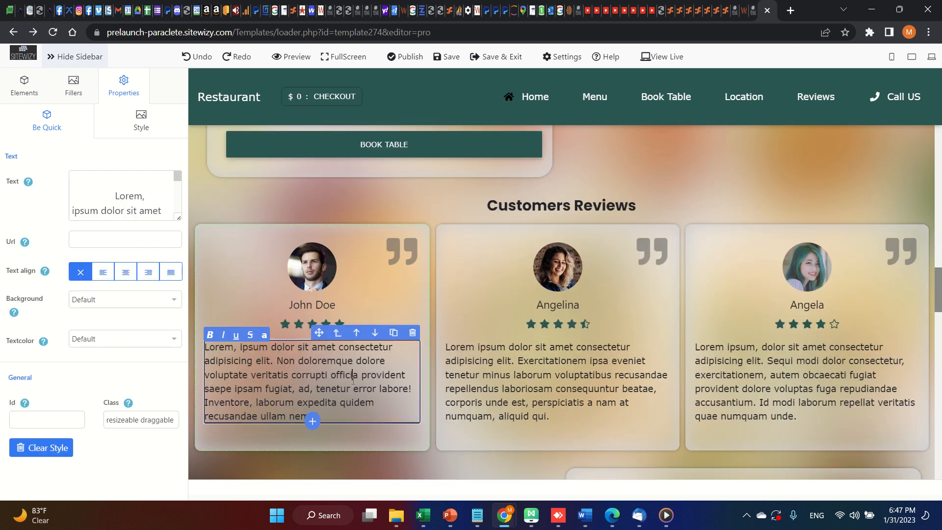
click(342, 414)
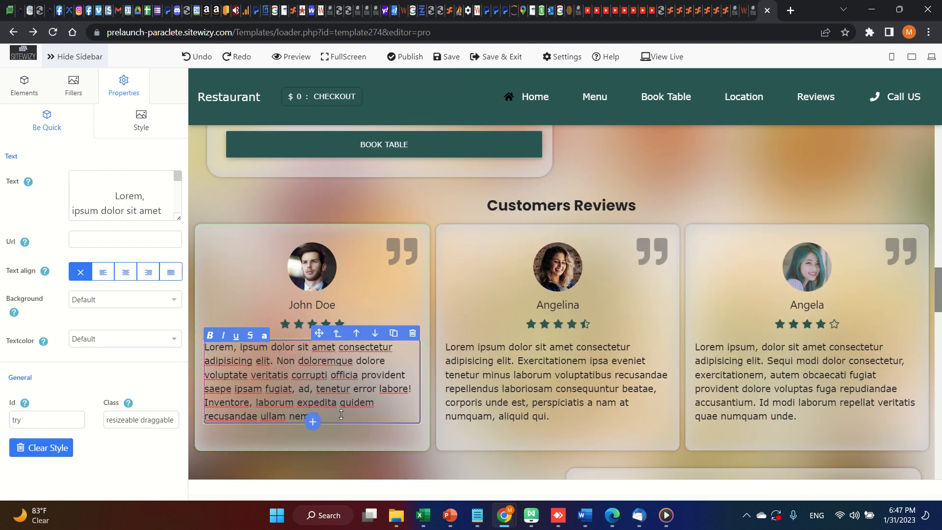
click(582, 378)
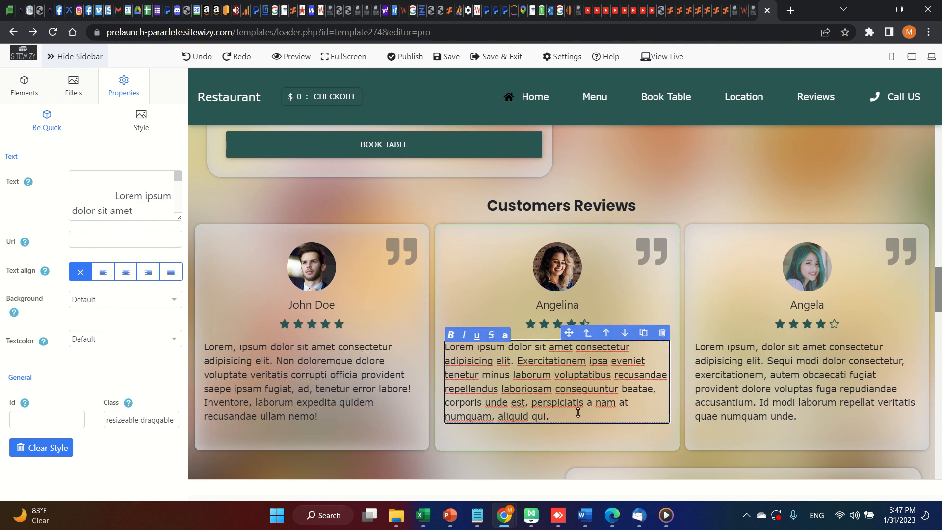
click(441, 59)
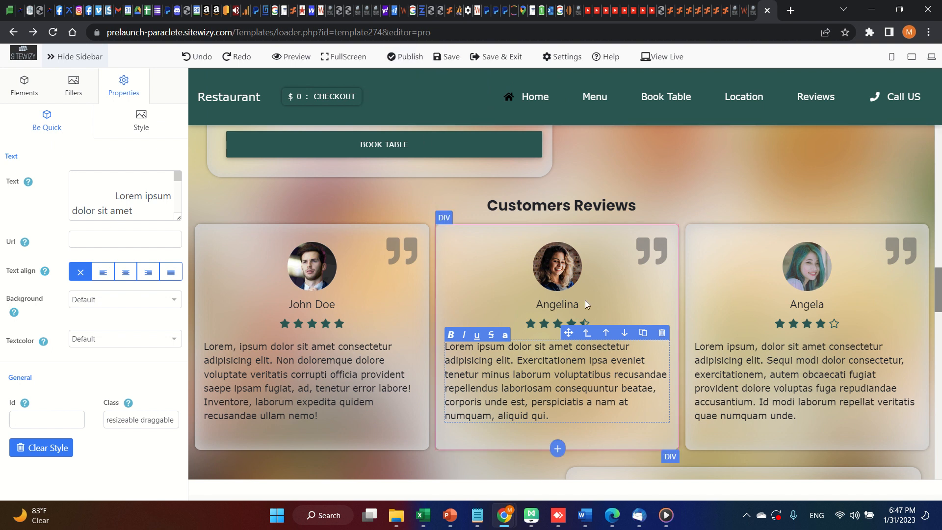
Look over the About us, Contact us, map and footer sections and return to the page's hero section.
scroll(488, 355, down, 7)
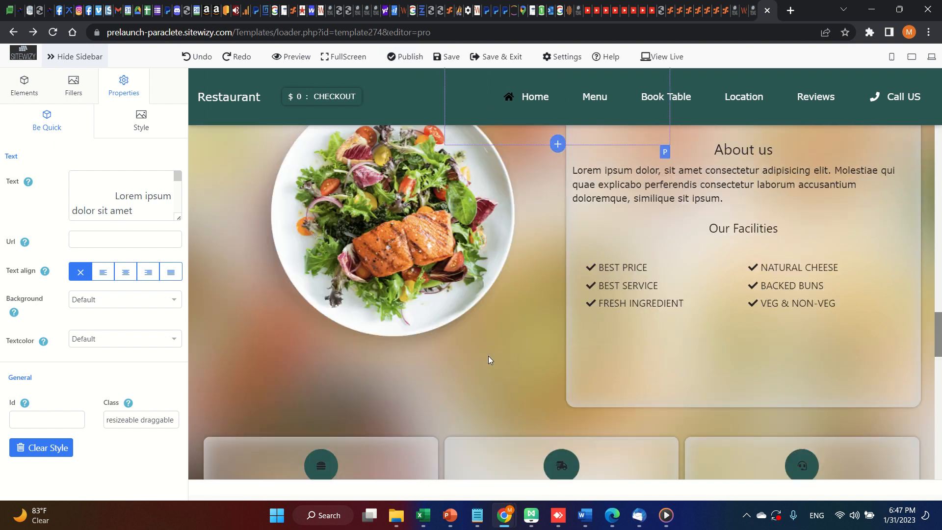
scroll(476, 358, down, 8)
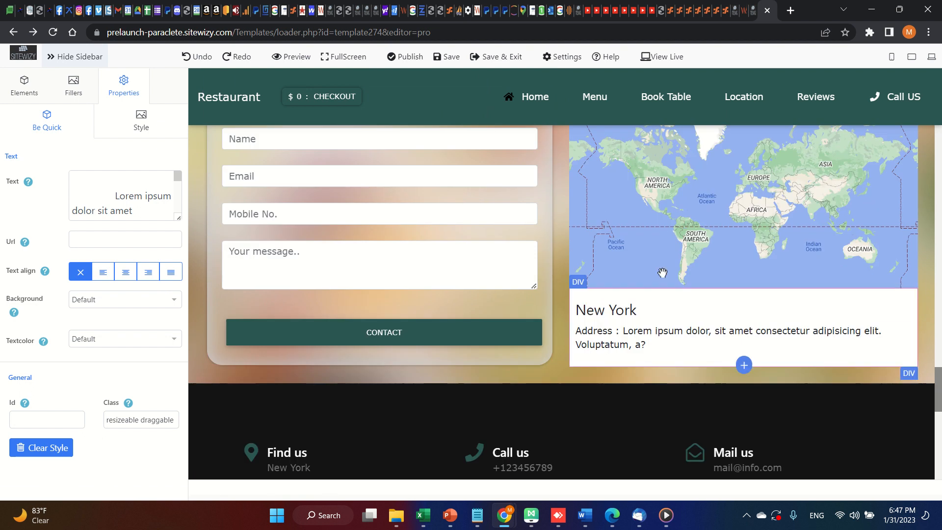
scroll(672, 282, up, 3)
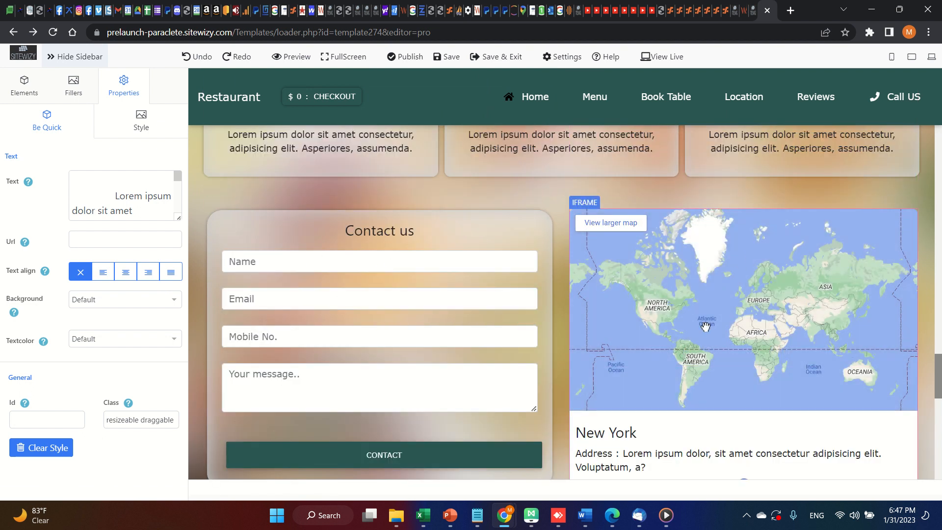
scroll(439, 379, down, 1)
scroll(325, 338, down, 6)
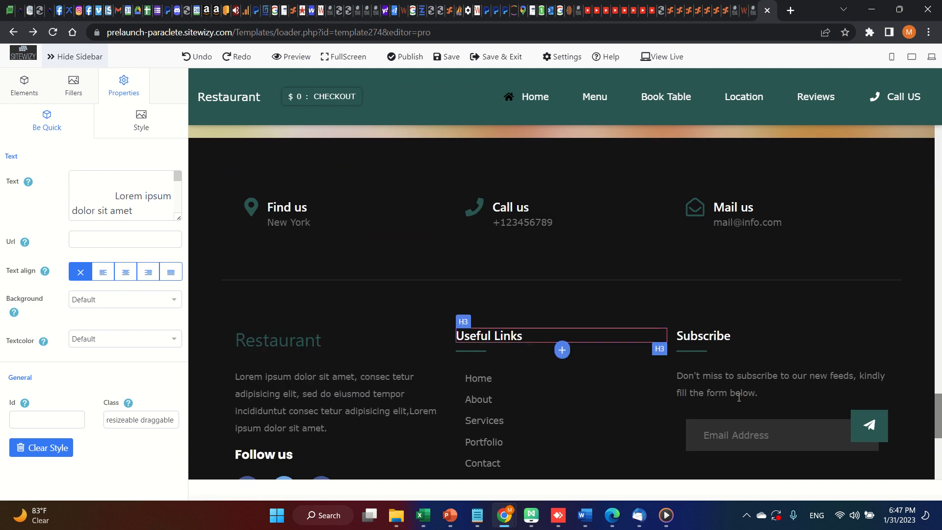
scroll(566, 371, up, 15)
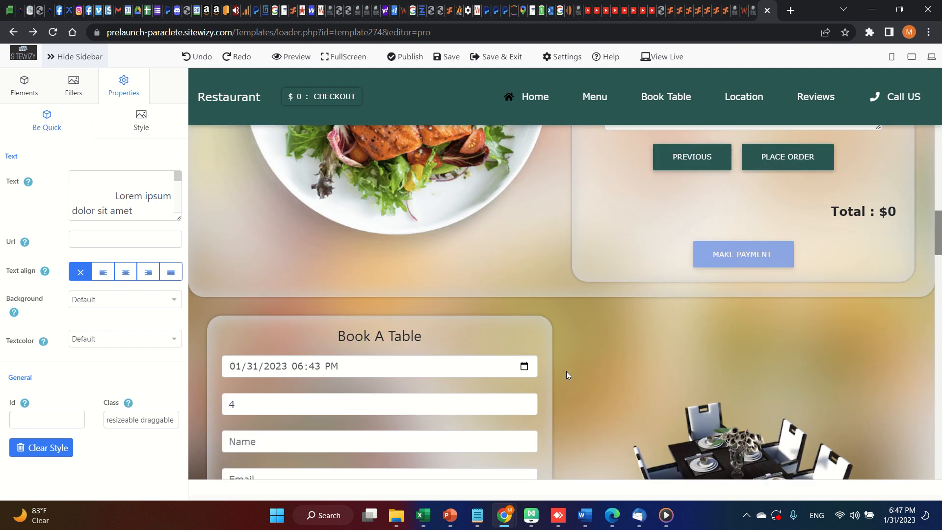
scroll(566, 370, up, 5)
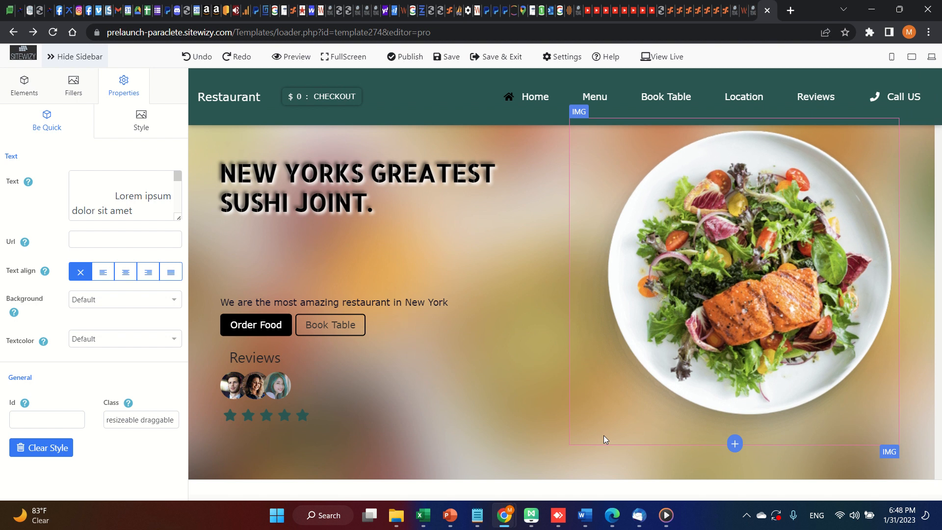
Try several preset text colors on the "New Yorks greatest sushi joint." heading and settle on #d9534f.
mouse_move(584, 521)
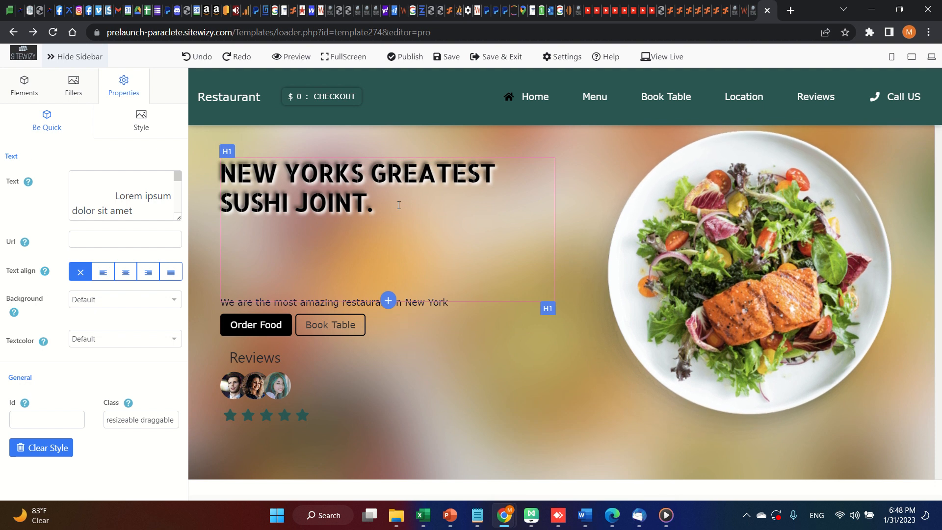
click(399, 206)
click(147, 128)
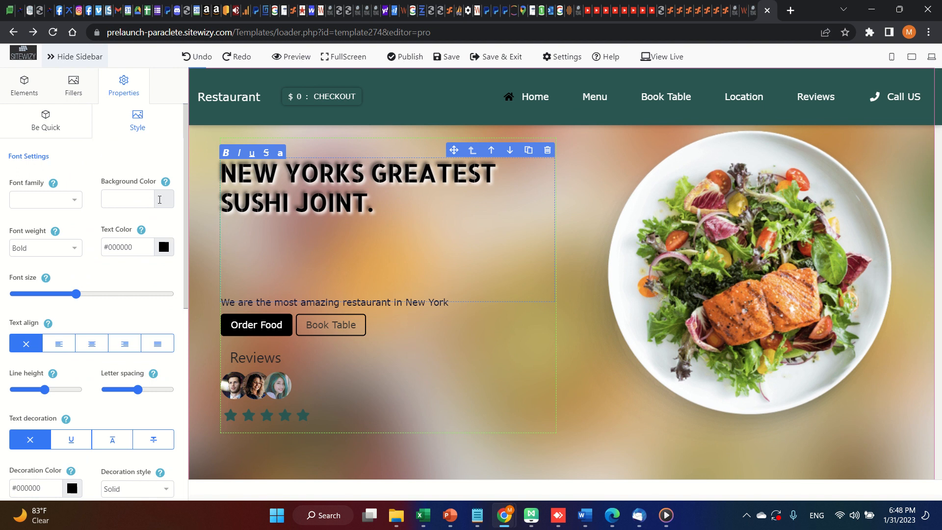
click(163, 246)
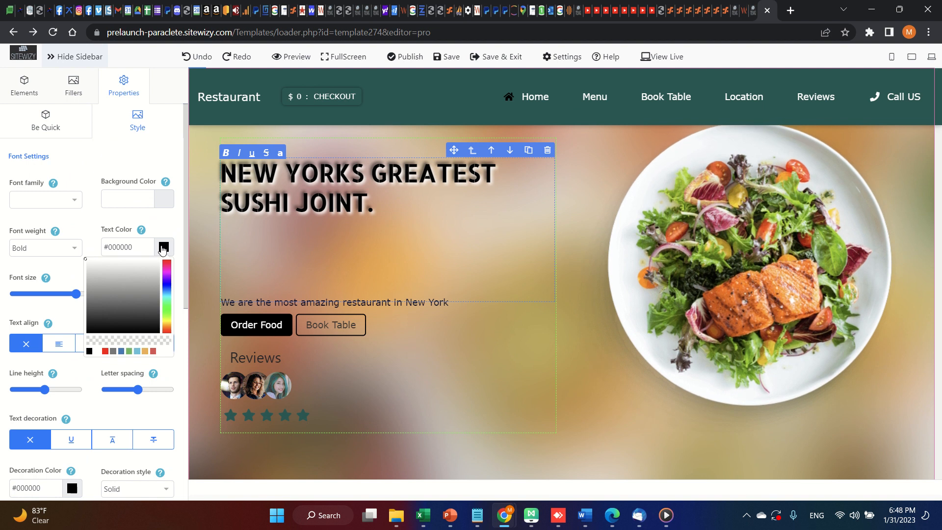
click(153, 351)
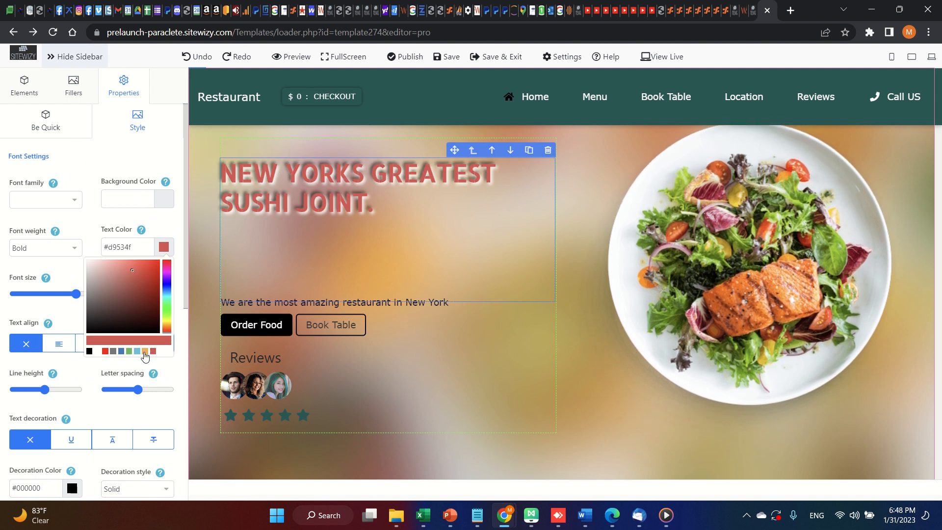
click(145, 352)
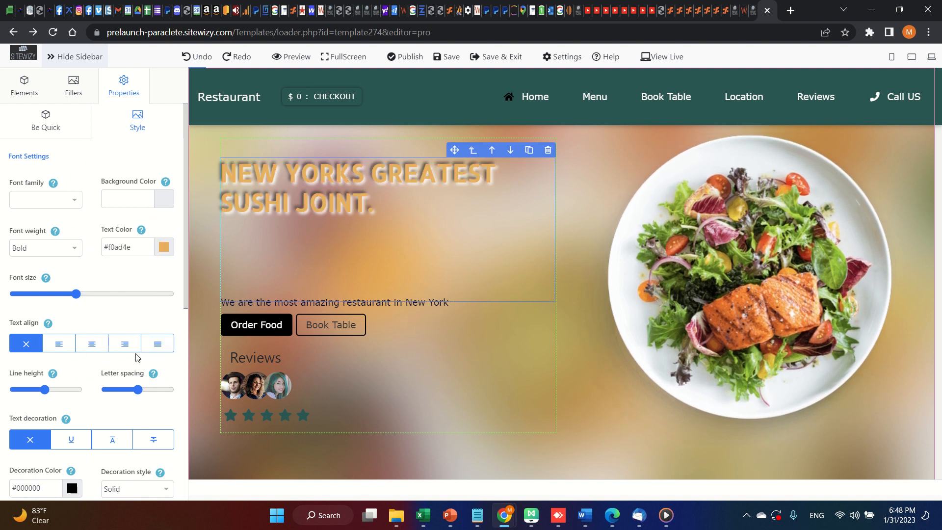
click(164, 247)
click(138, 352)
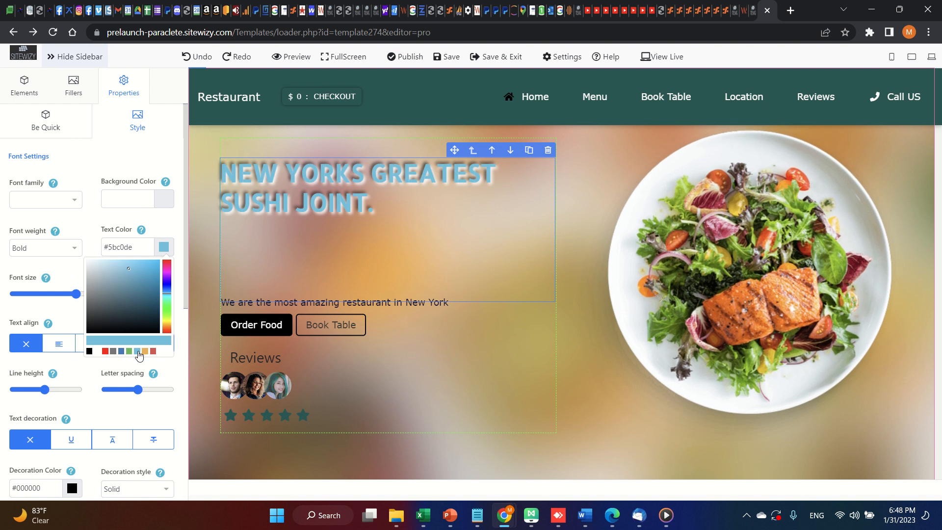
click(122, 352)
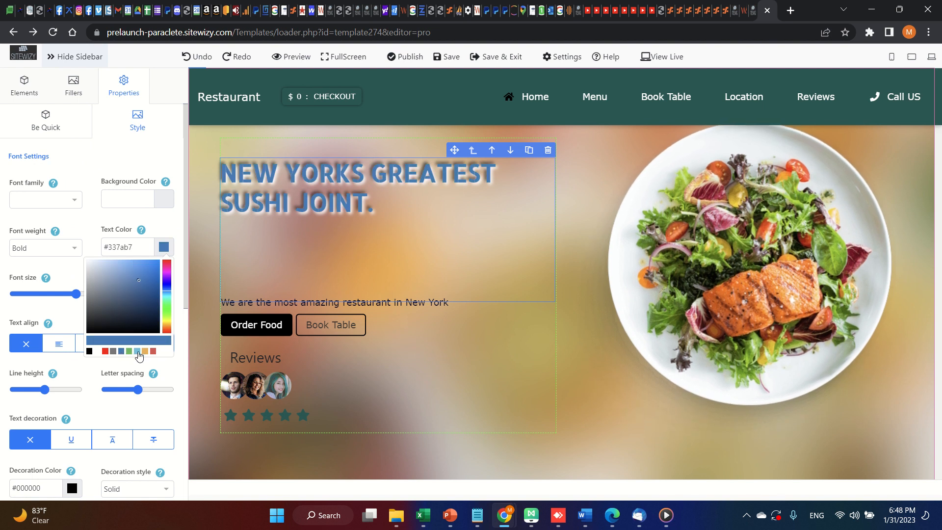
click(106, 351)
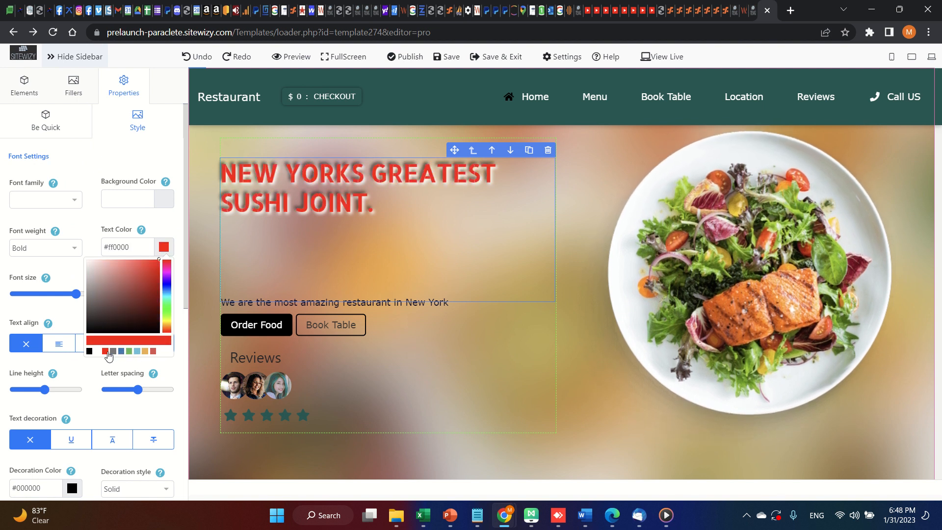
click(153, 351)
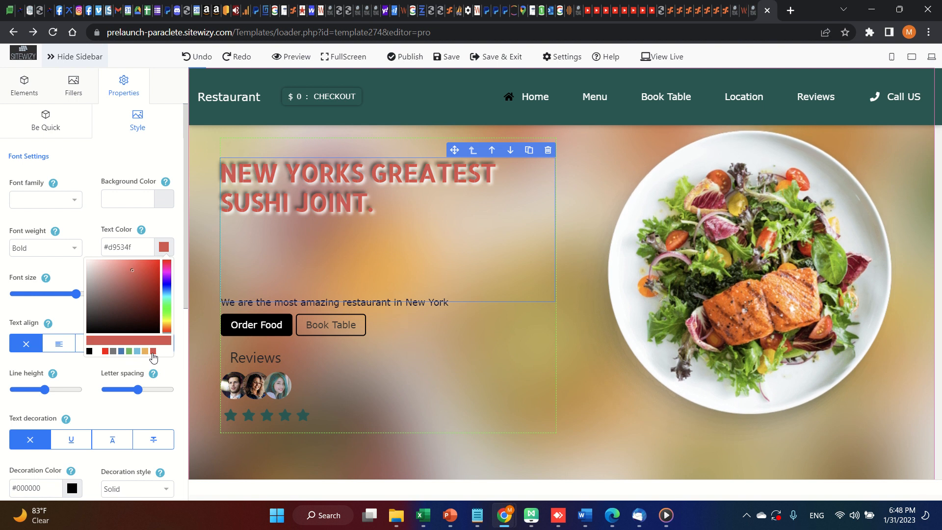
click(169, 230)
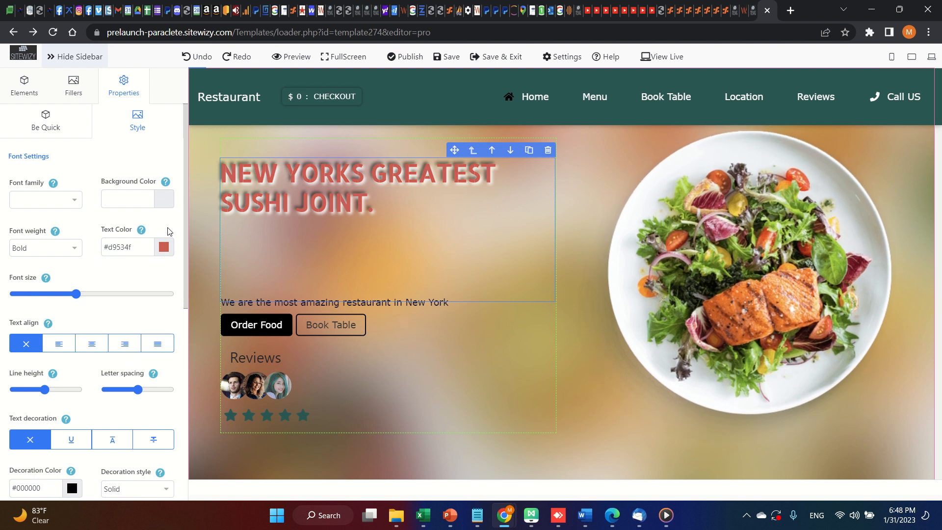
Try the Semi-Bold font weight on the hero heading and set it to Extra-Bold.
click(72, 249)
click(55, 324)
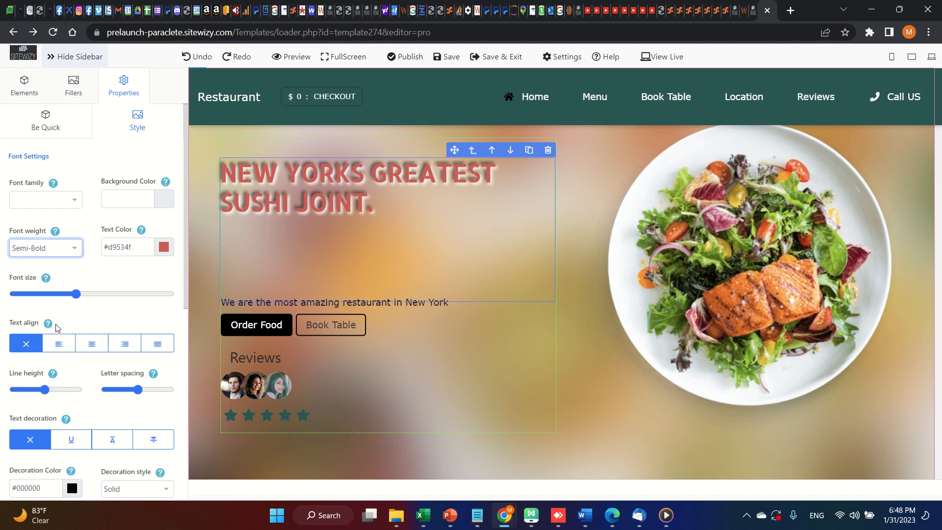
click(49, 248)
click(53, 344)
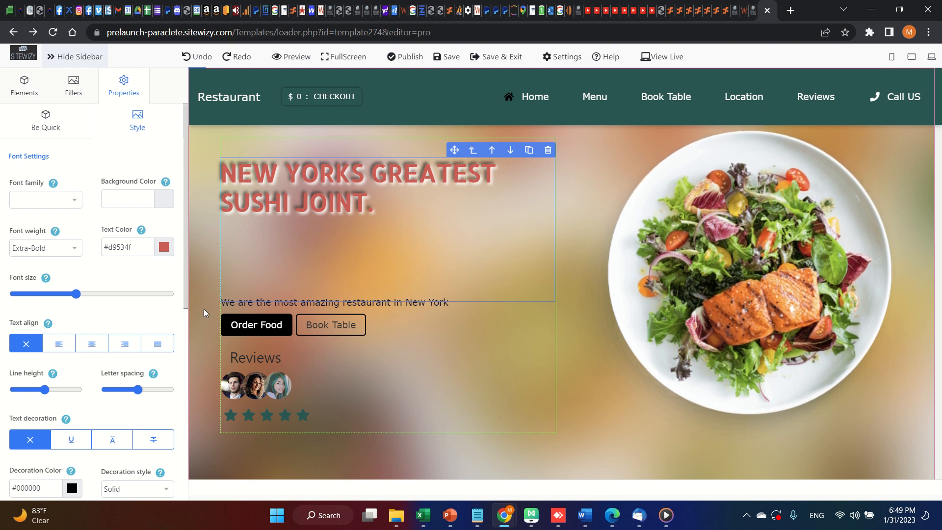
Set the text color of the "We are the most amazing restaurant in New York" tagline to dark red #8d2323.
click(409, 303)
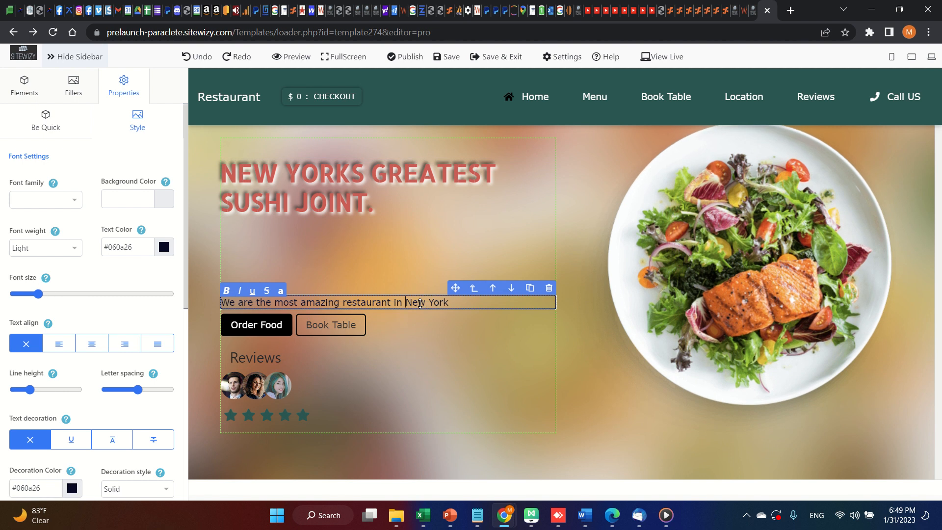
triple_click(424, 302)
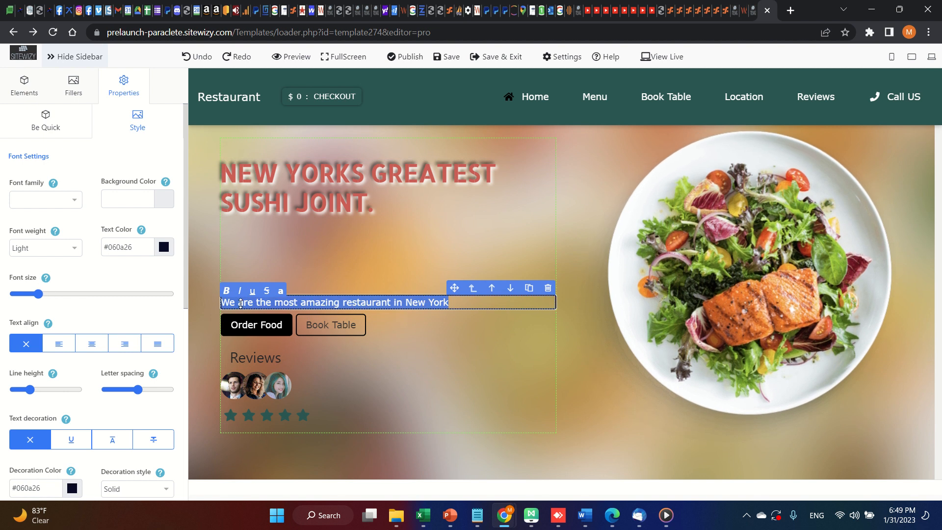
click(164, 247)
click(152, 293)
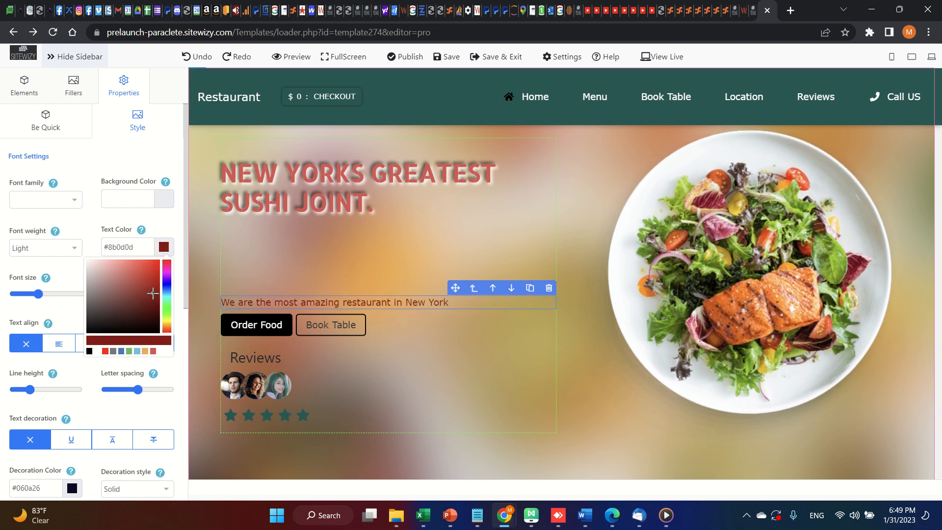
click(150, 310)
click(142, 292)
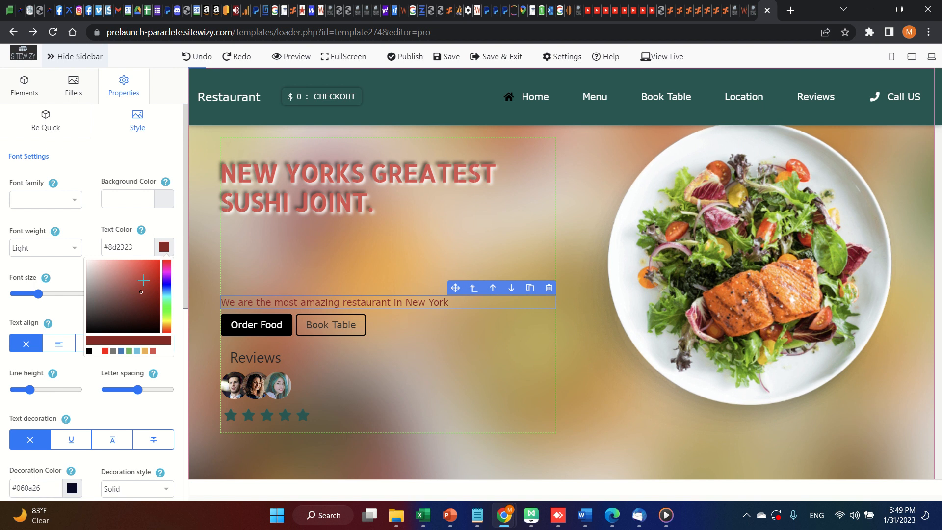
Restyle the tagline with text color #ba2929, a slightly larger font and line height, and wider letter spacing.
click(143, 279)
mouse_move(41, 295)
mouse_down()
mouse_move(106, 296)
mouse_move(33, 294)
mouse_move(44, 294)
mouse_up()
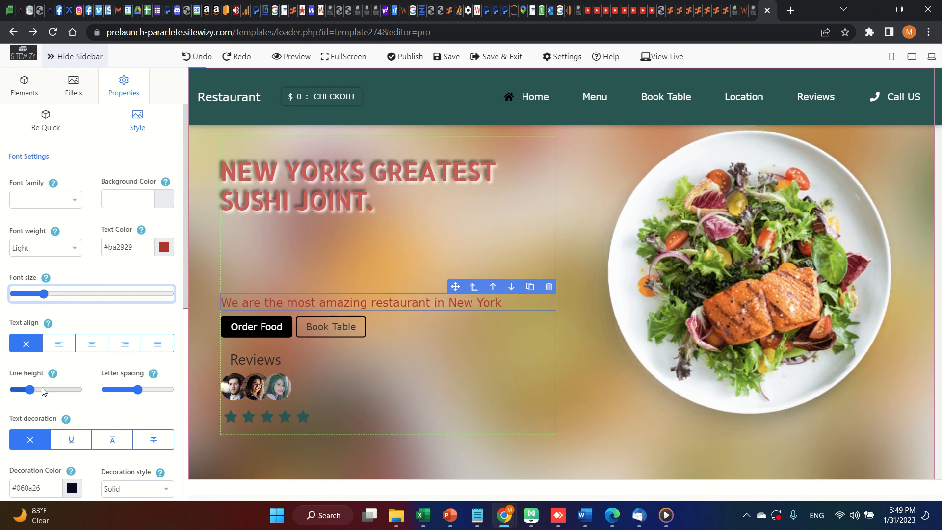
mouse_move(31, 390)
mouse_down()
mouse_move(52, 391)
mouse_move(32, 391)
mouse_up()
drag(137, 390, 112, 395)
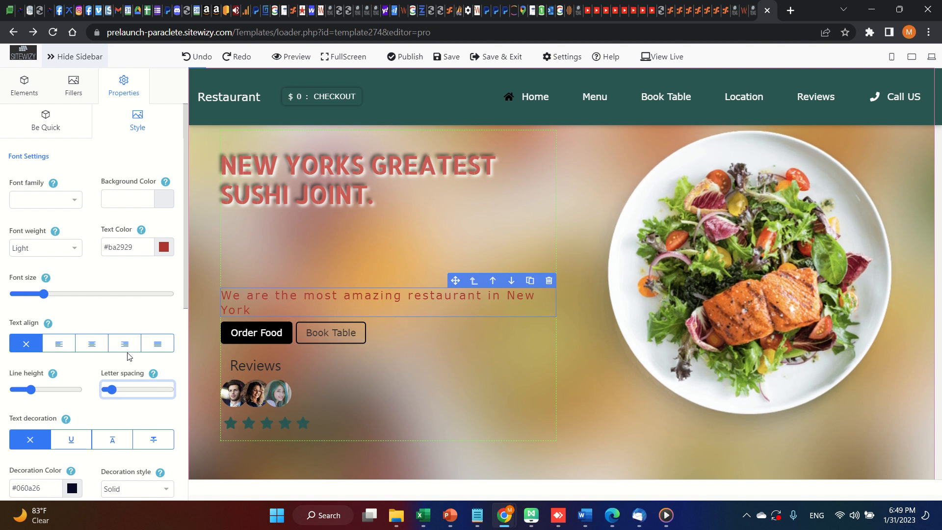
Try the Merriweather and Tahoma fonts on the tagline and set its font family to Georgia, serif.
click(69, 202)
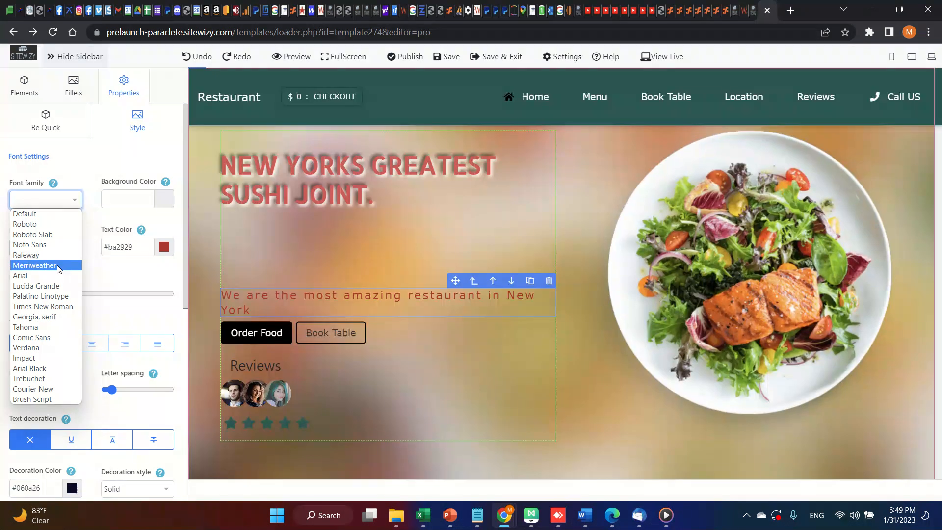
click(57, 265)
click(45, 199)
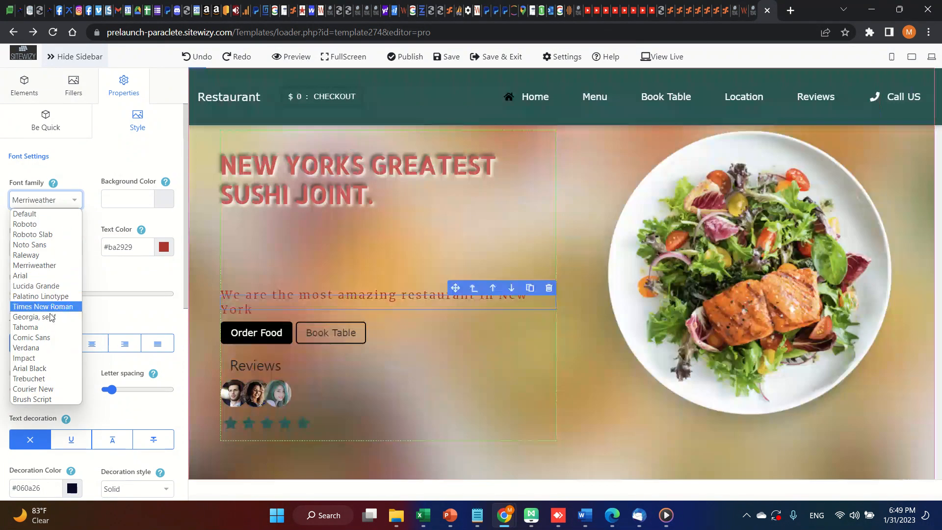
click(47, 327)
click(73, 199)
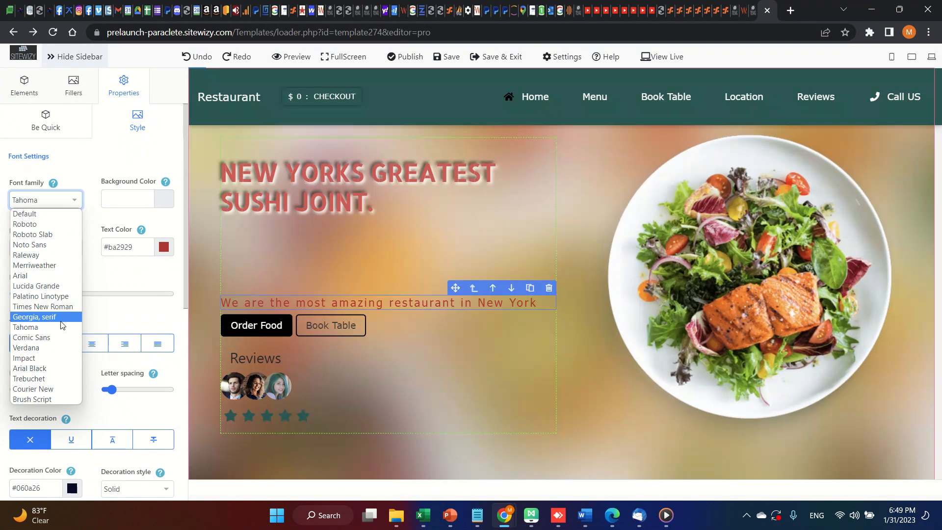
click(58, 317)
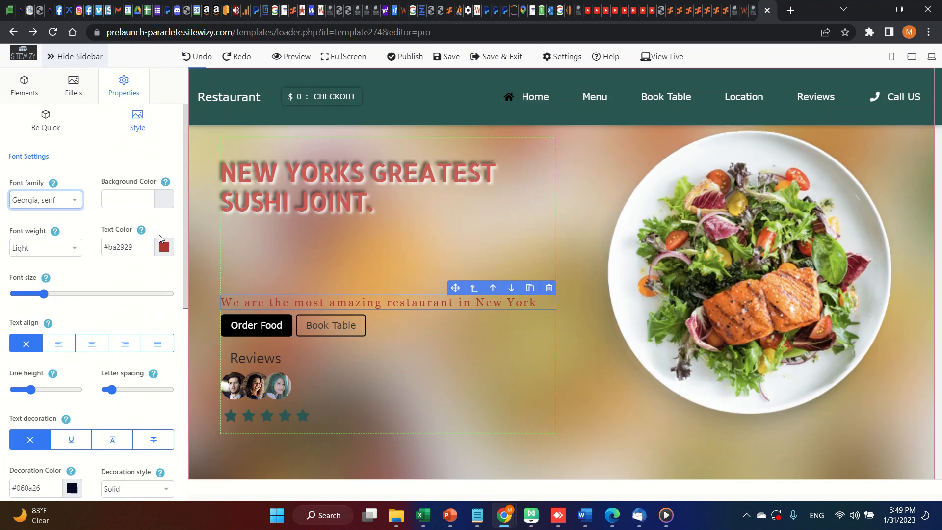
Try underlining the tagline and restore it to no text decoration.
scroll(123, 304, down, 4)
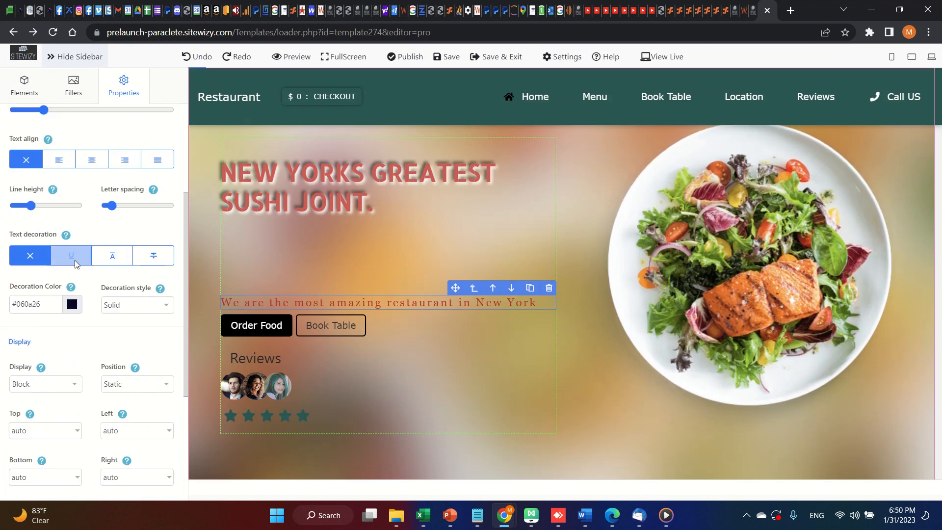
click(75, 260)
click(33, 260)
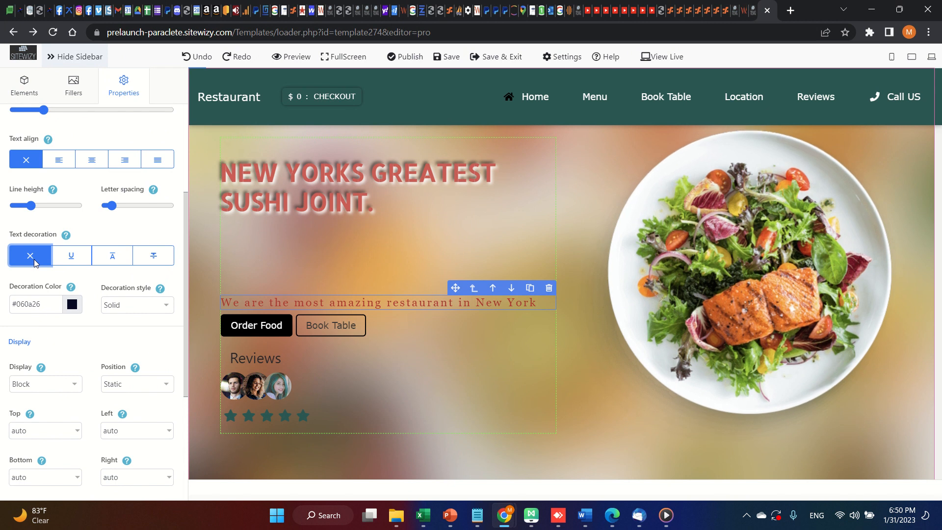
Try underlining the "New Yorks greatest sushi joint." heading and remove the underline again.
click(387, 298)
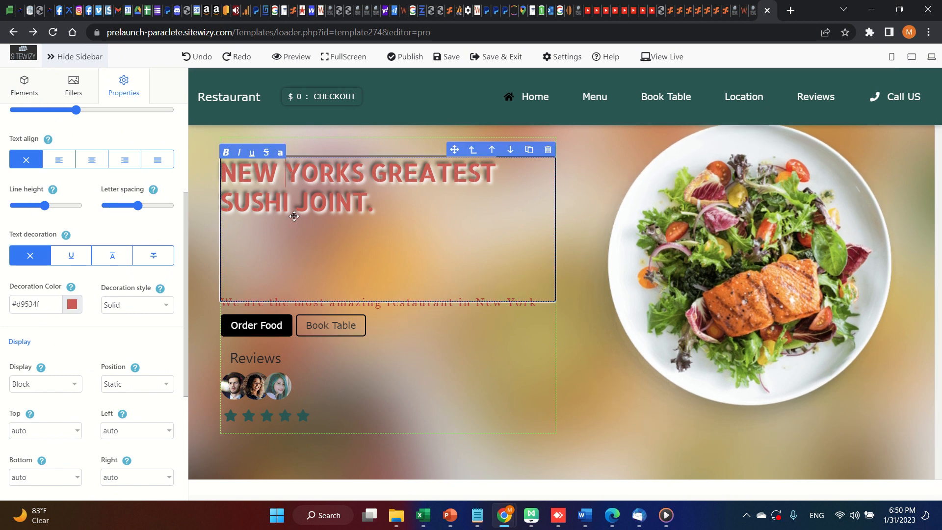
triple_click(292, 212)
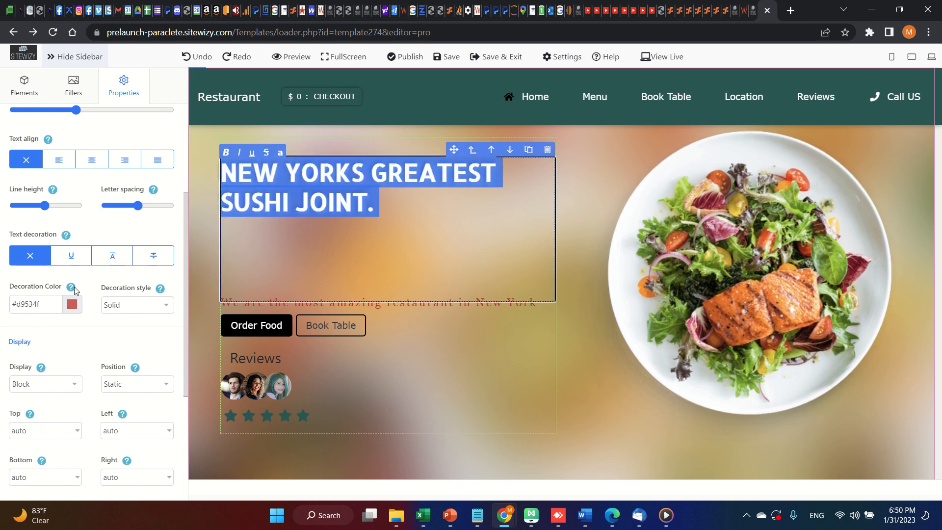
click(71, 255)
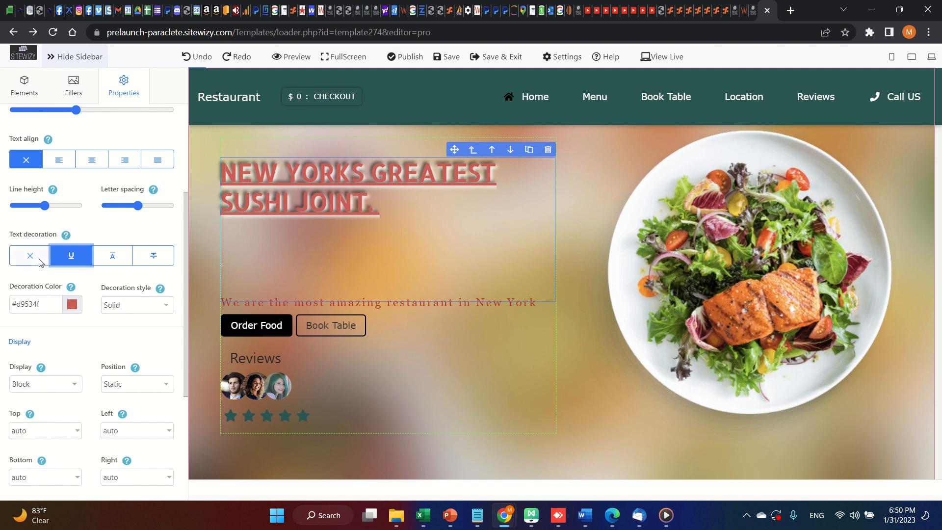
click(39, 263)
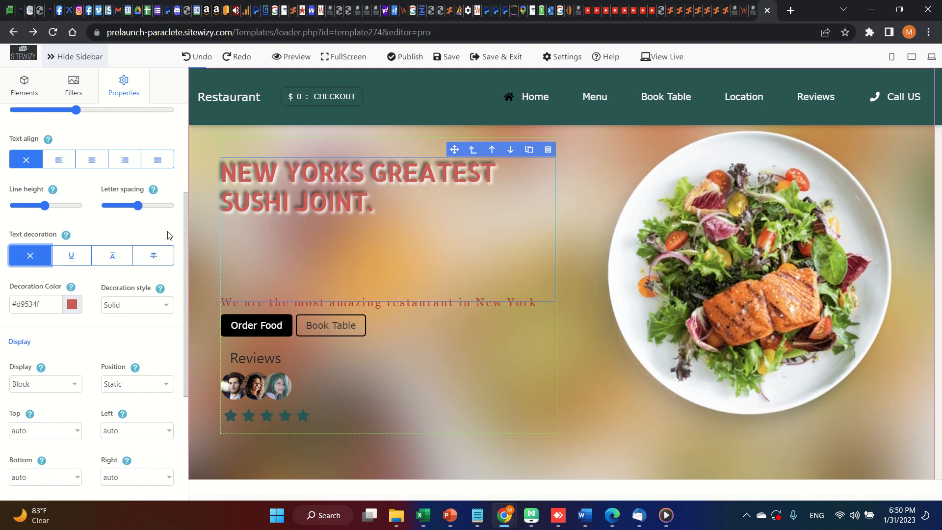
Examine the hero heading's display, size, margin, padding, border and border radius style settings.
scroll(174, 287, down, 3)
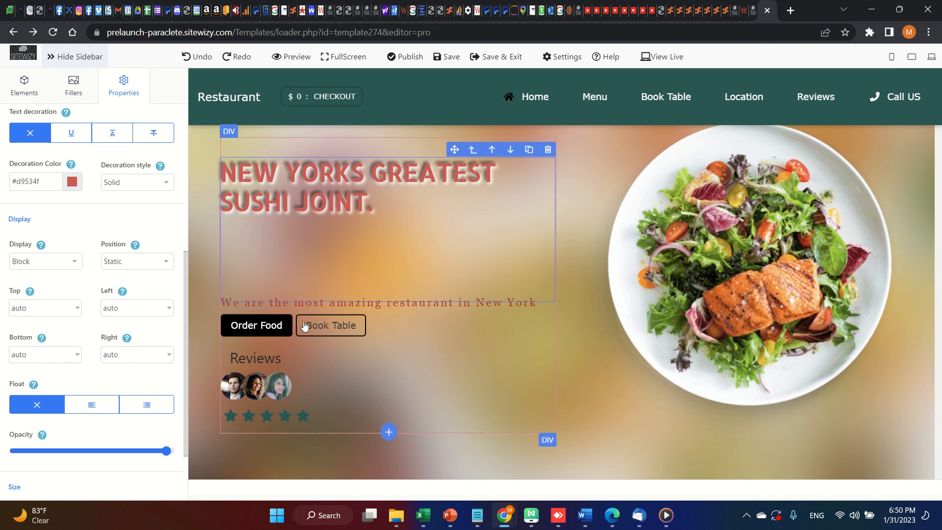
scroll(386, 344, down, 10)
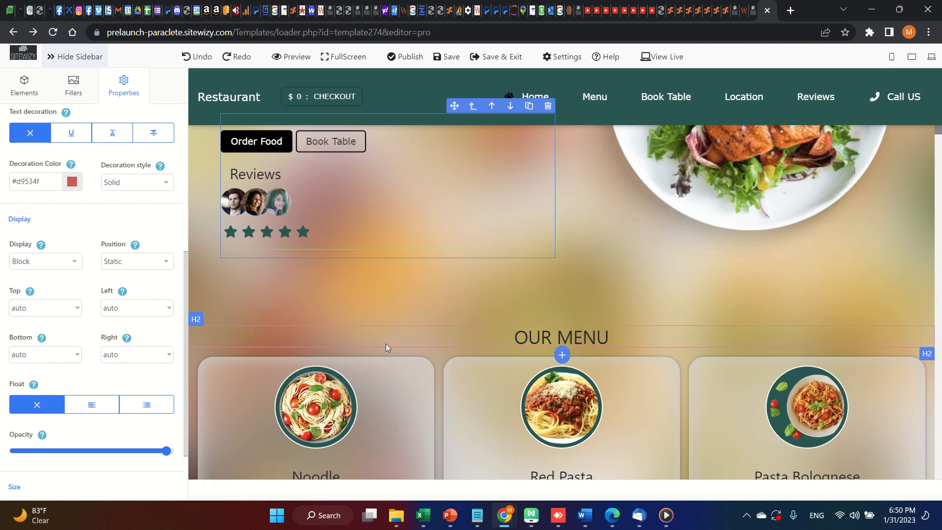
scroll(146, 329, down, 3)
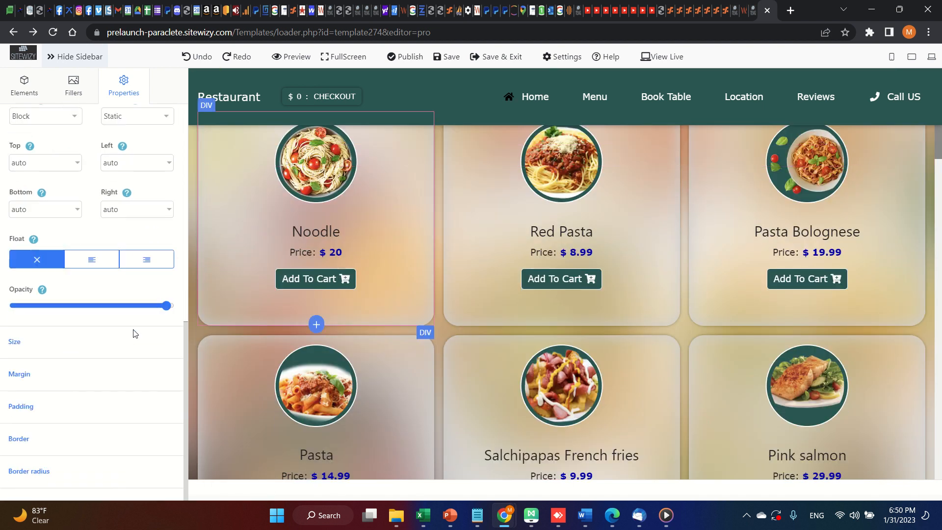
click(57, 341)
scroll(56, 341, down, 3)
click(58, 376)
scroll(59, 378, down, 3)
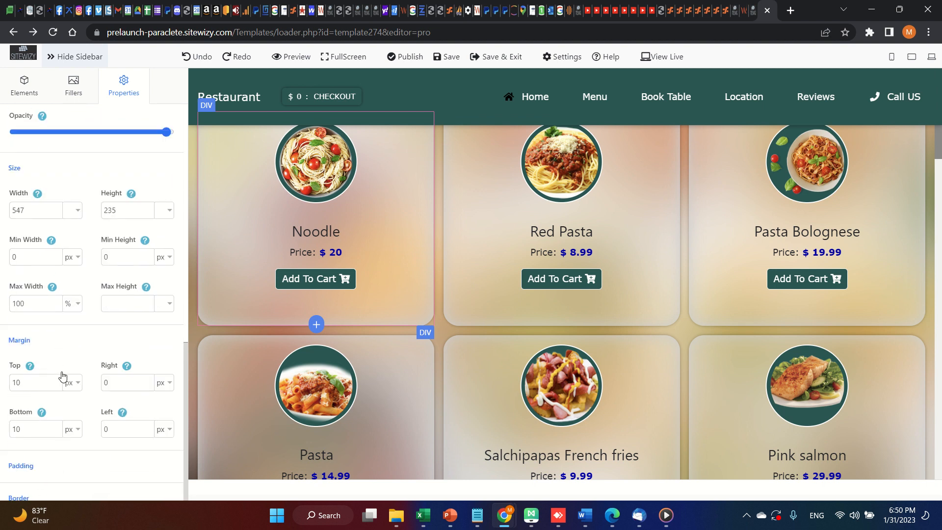
click(74, 406)
scroll(86, 372, down, 3)
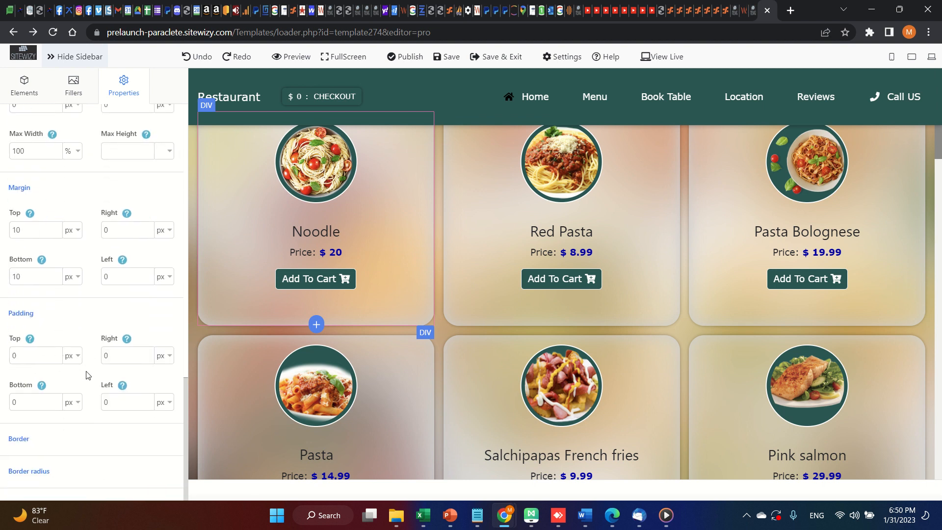
click(66, 436)
scroll(88, 381, down, 3)
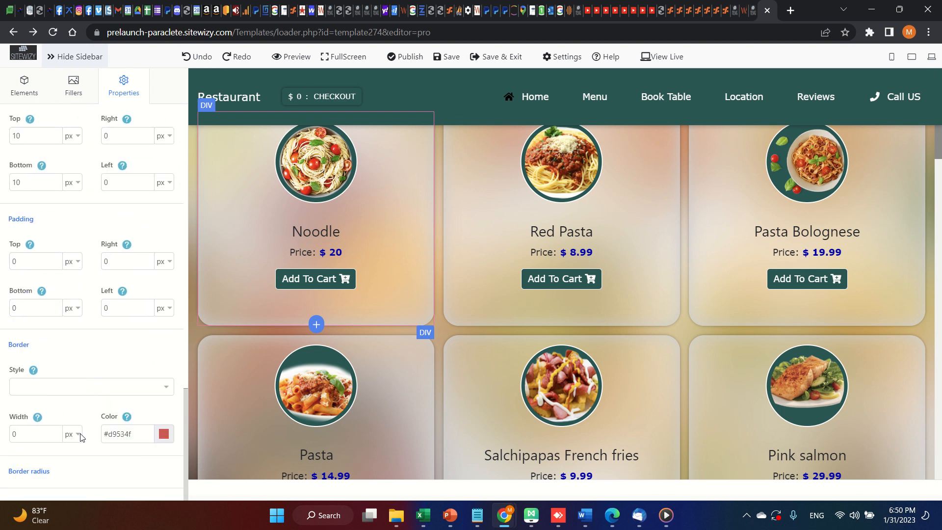
click(78, 472)
scroll(98, 403, down, 3)
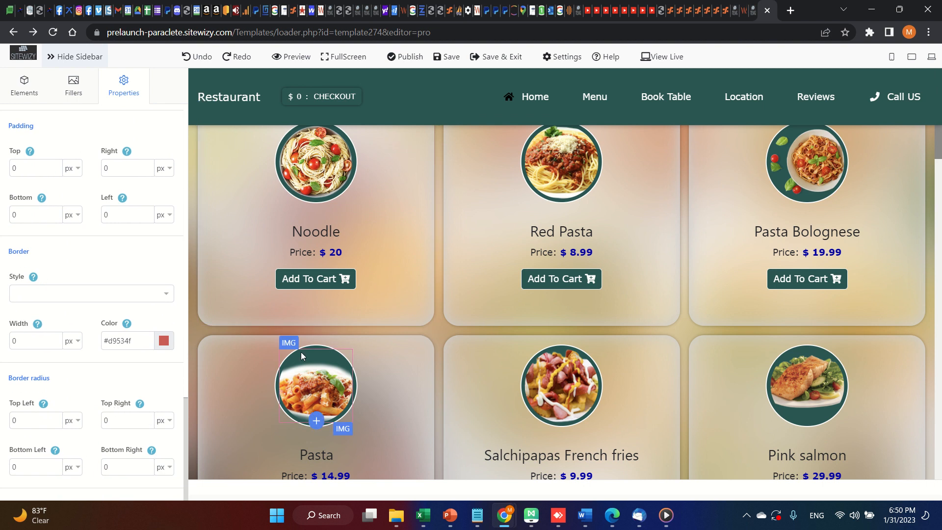
scroll(69, 373, up, 10)
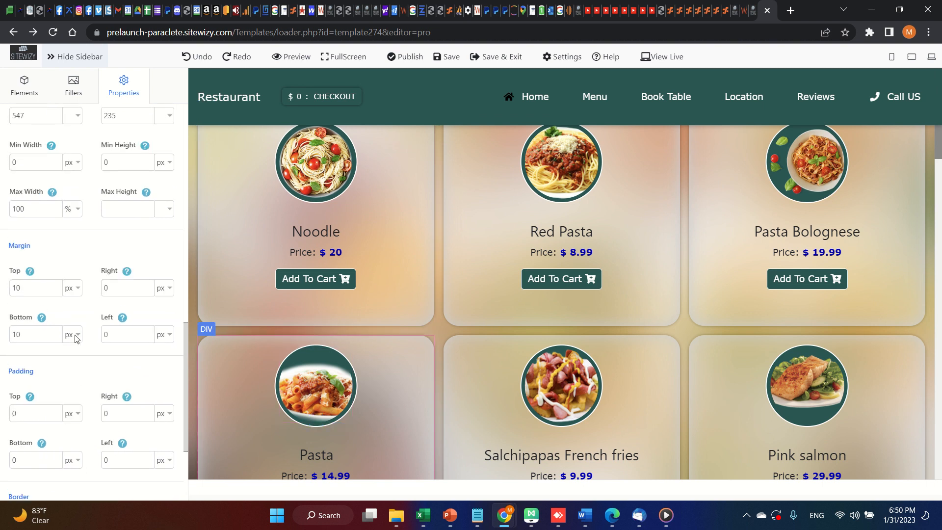
scroll(76, 330, up, 5)
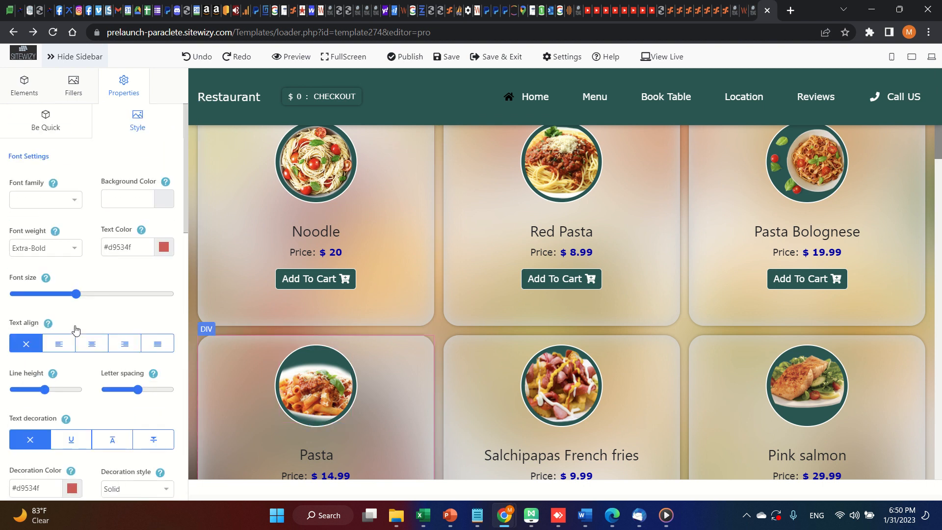
Show the hero heading's Be Quick settings, look over the rest of the page and return to the hero section.
click(62, 129)
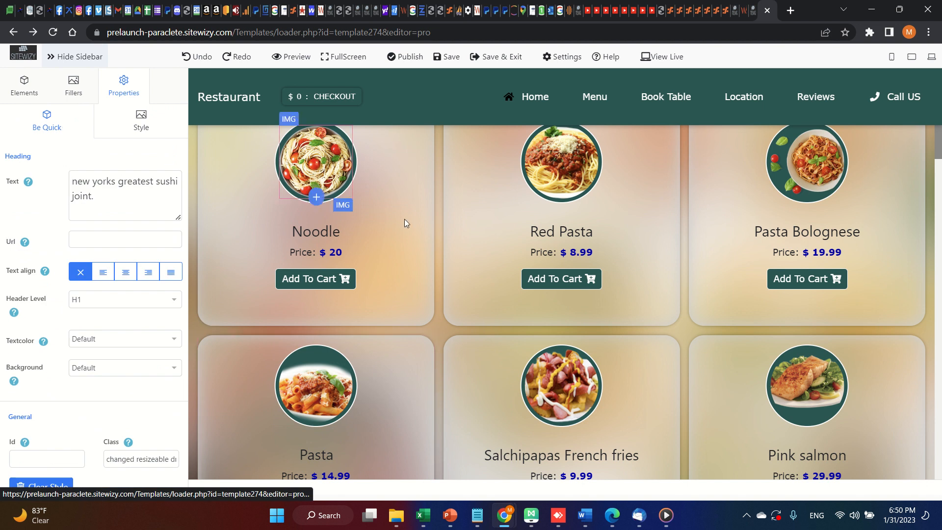
scroll(458, 294, down, 15)
scroll(463, 382, up, 20)
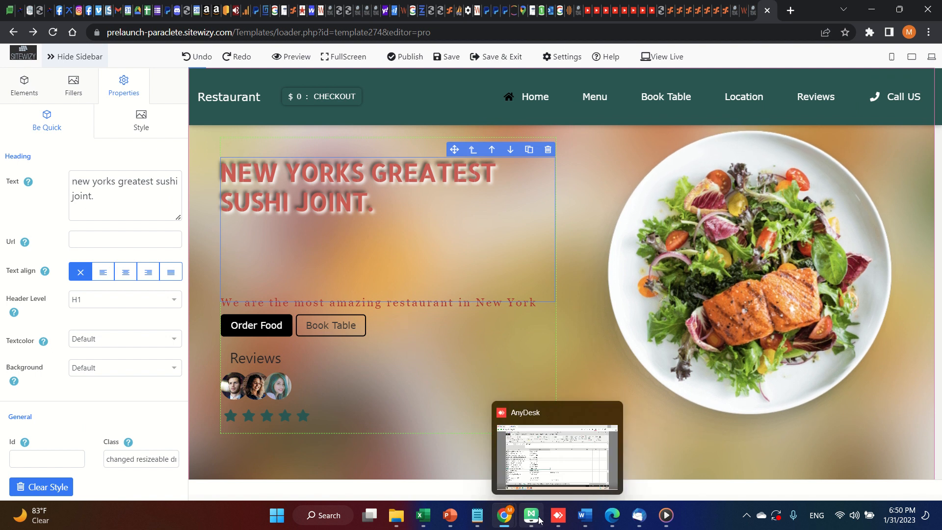
mouse_move(448, 26)
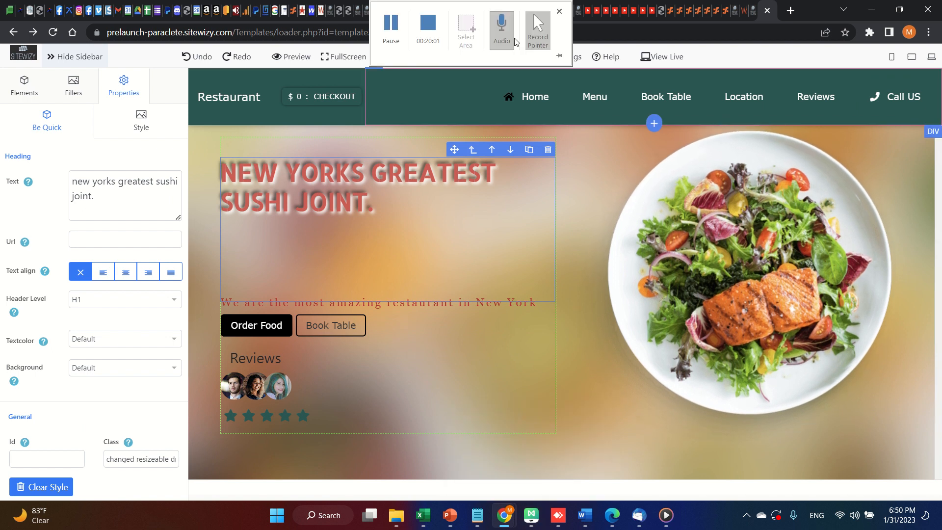